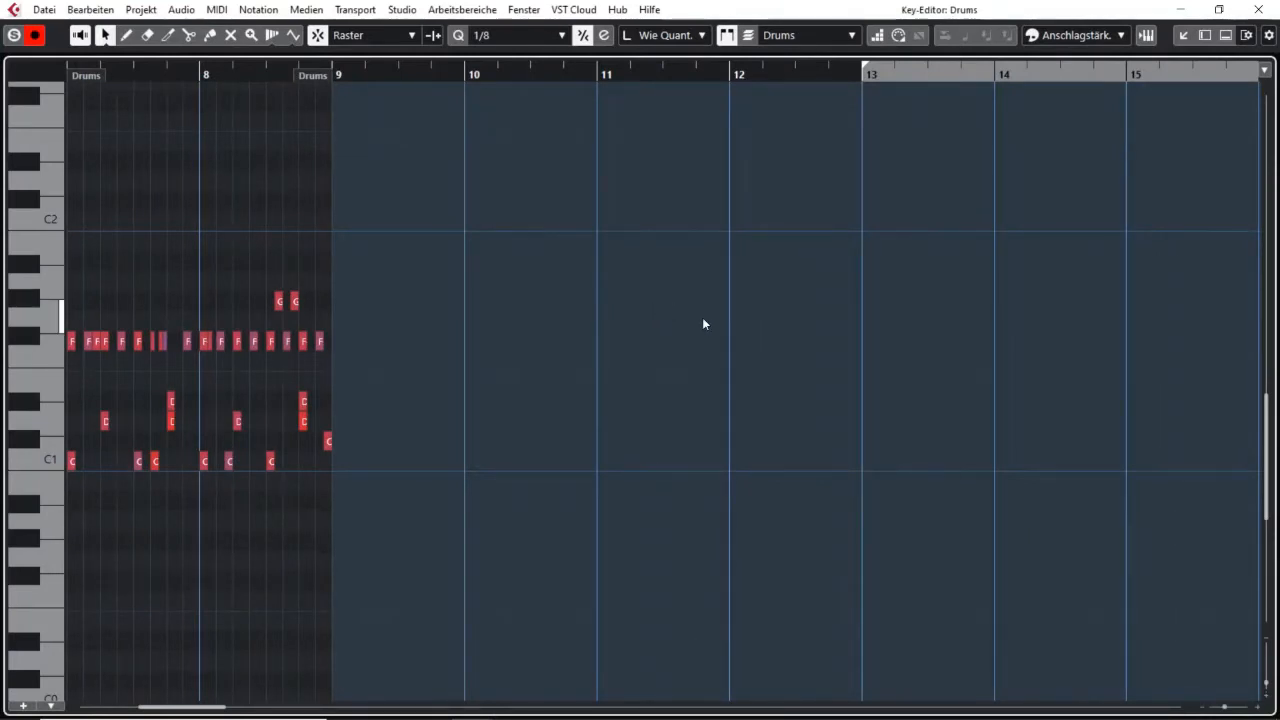
# Look over the notes of the Drums part and the empty bars around it
pyautogui.hscroll(-10, 702, 317)
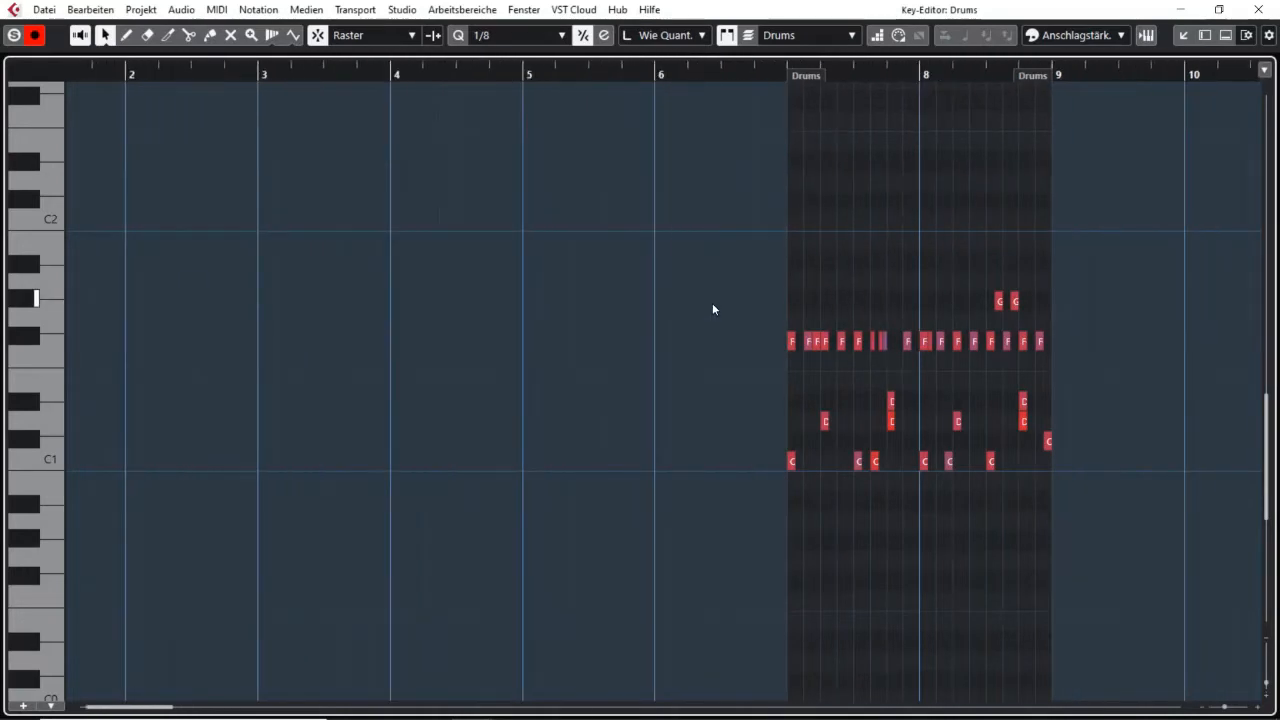
pyautogui.hscroll(10, 712, 308)
pyautogui.scroll(-2, 684, 288)
pyautogui.hscroll(-8, 684, 288)
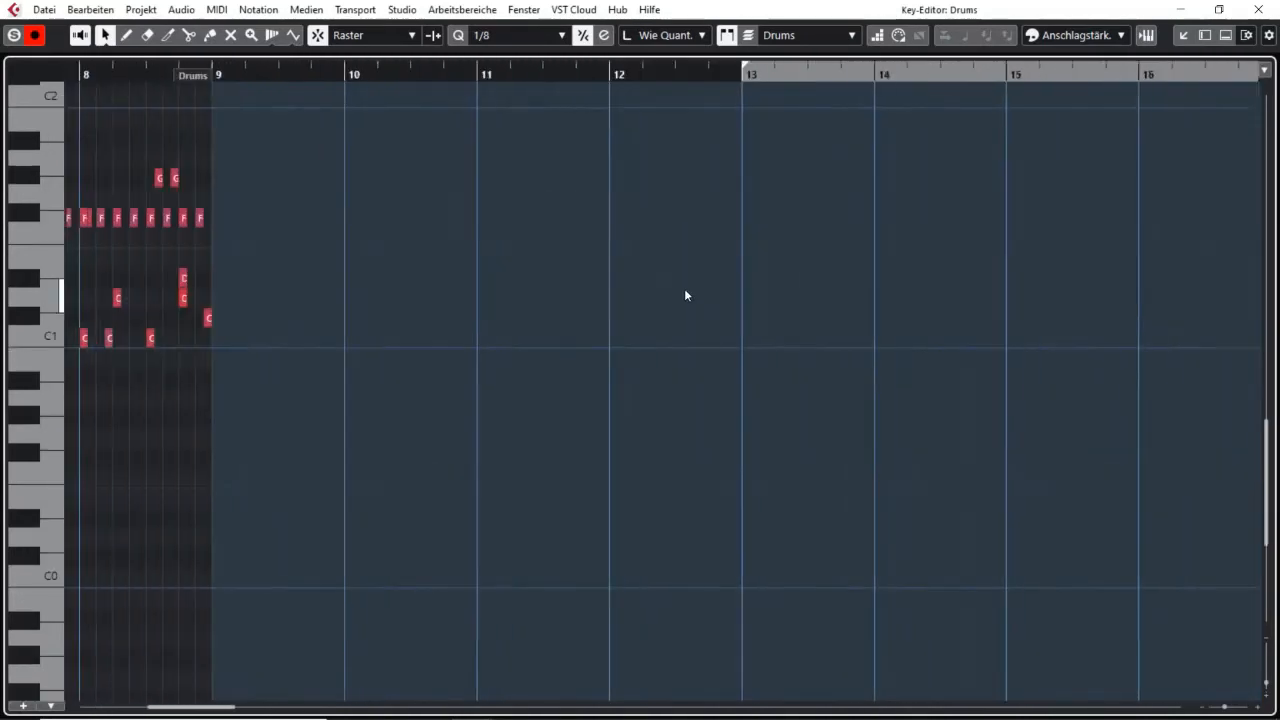
pyautogui.scroll(-4, 648, 544)
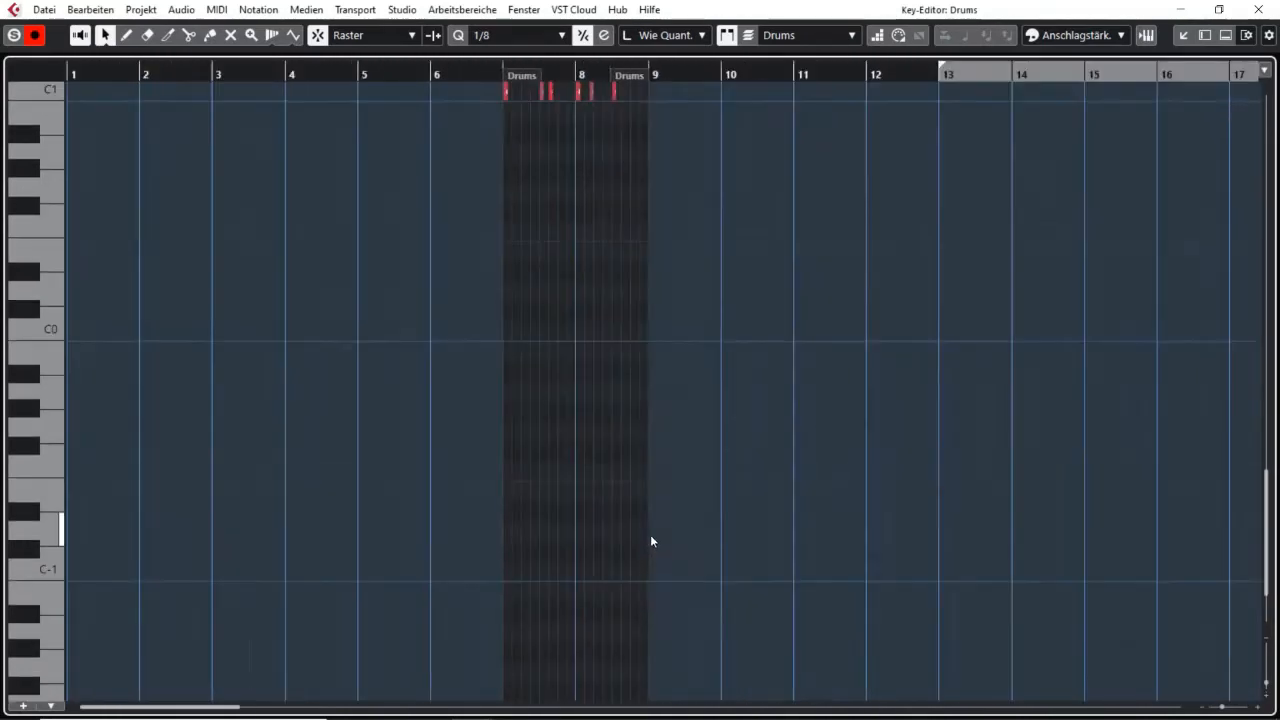
pyautogui.scroll(6, 602, 390)
pyautogui.scroll(1, 588, 346)
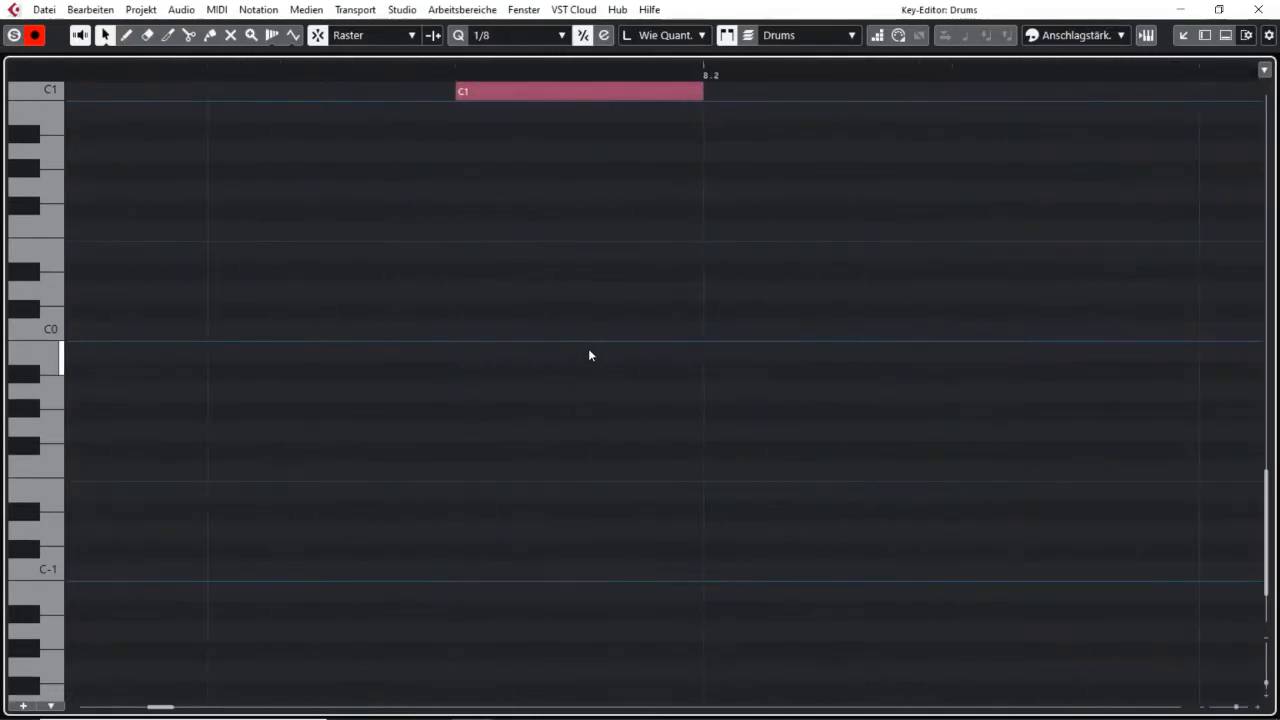
pyautogui.scroll(-4, 642, 668)
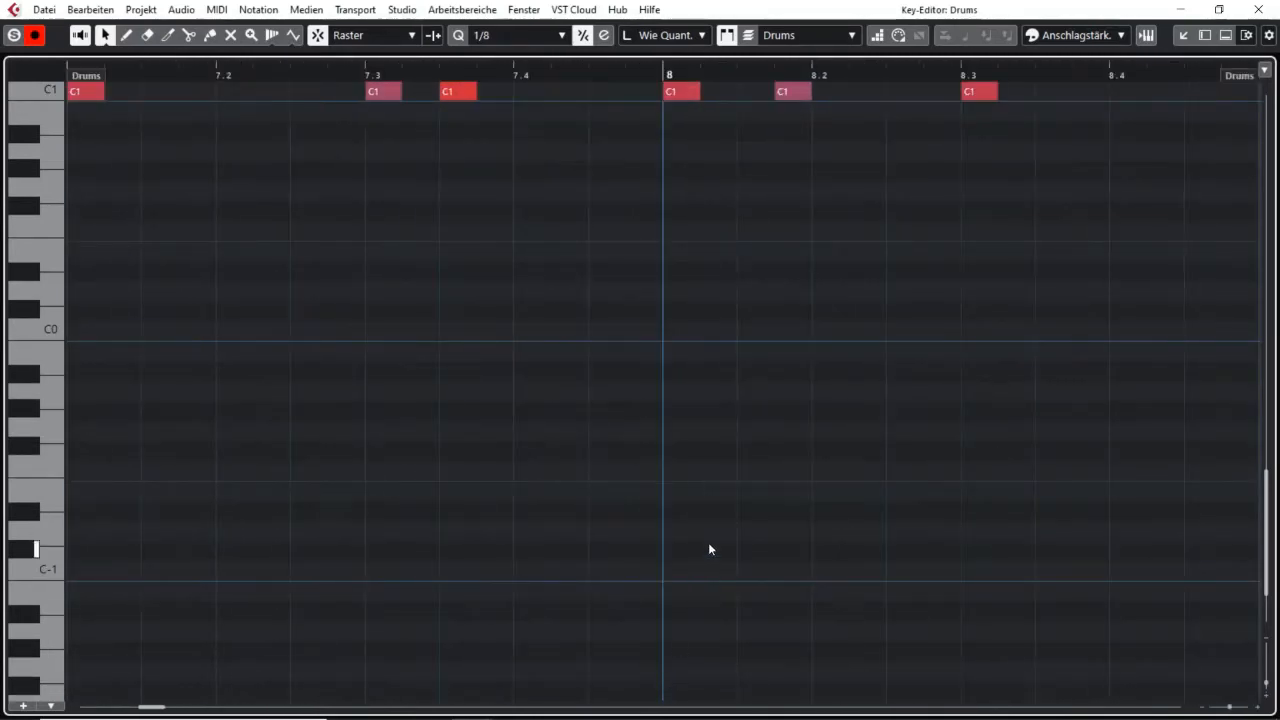
pyautogui.scroll(4, 710, 540)
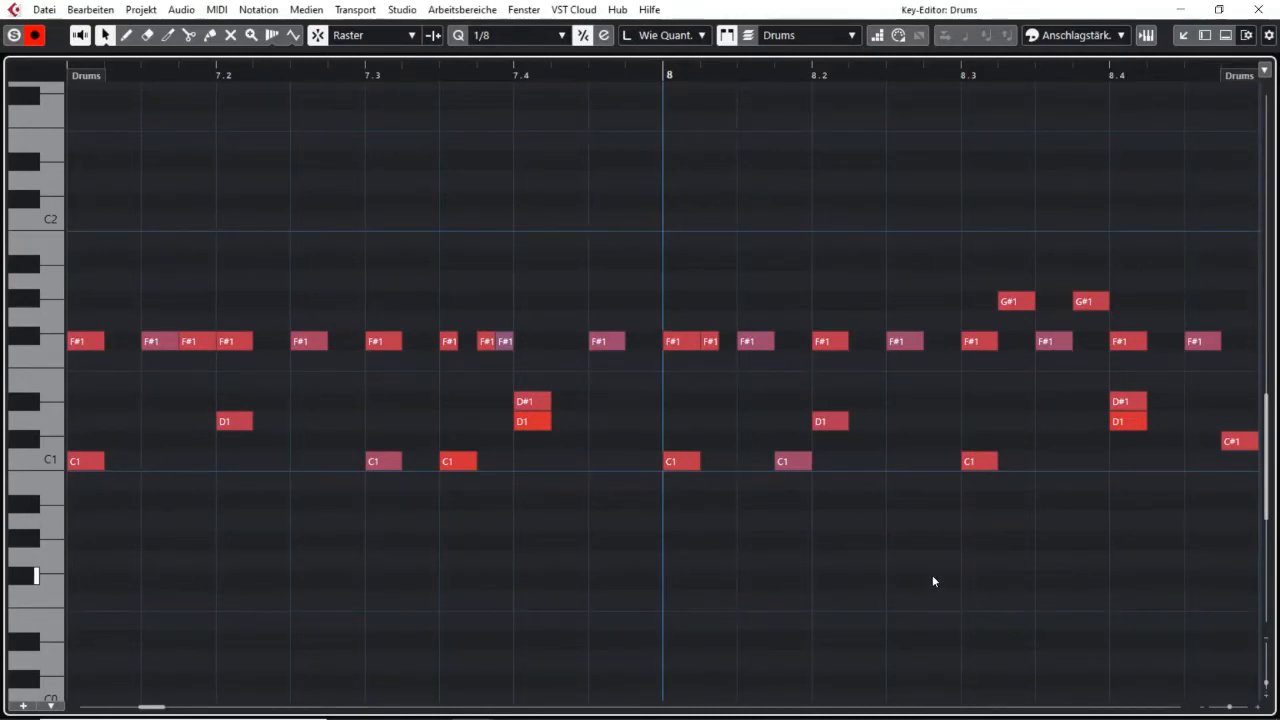
pyautogui.scroll(-4, 660, 538)
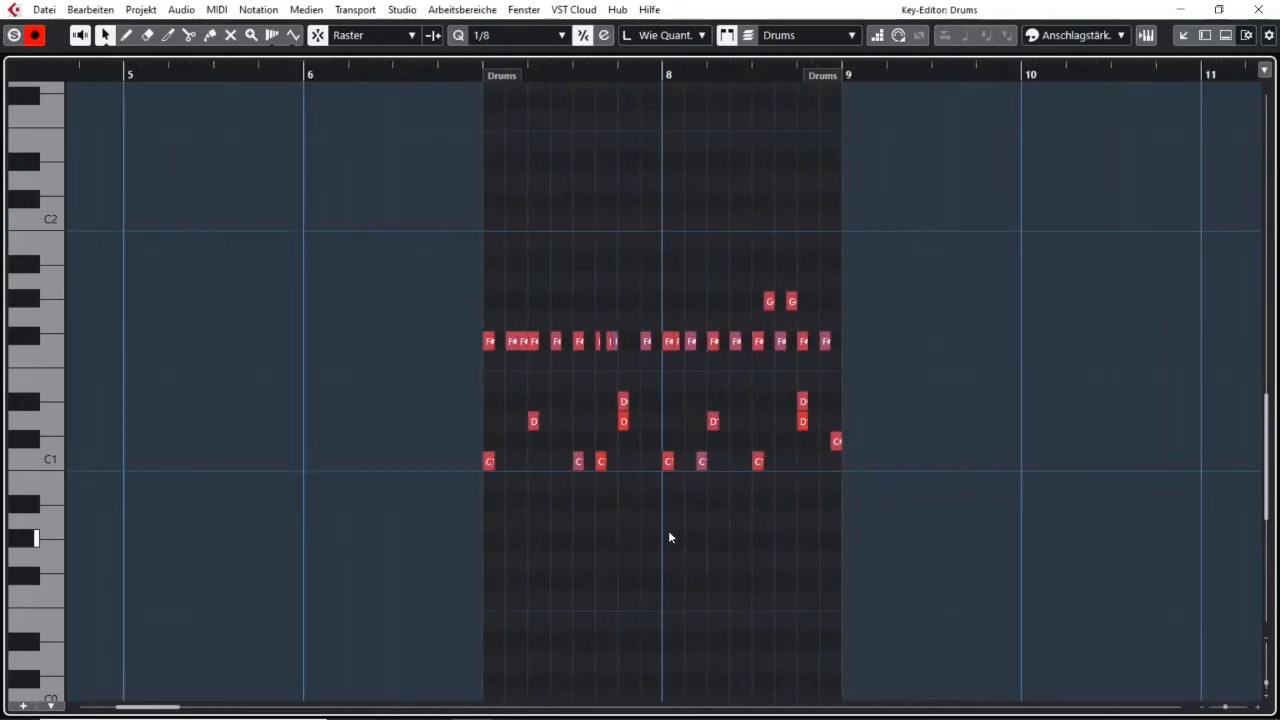
pyautogui.scroll(-3, 668, 537)
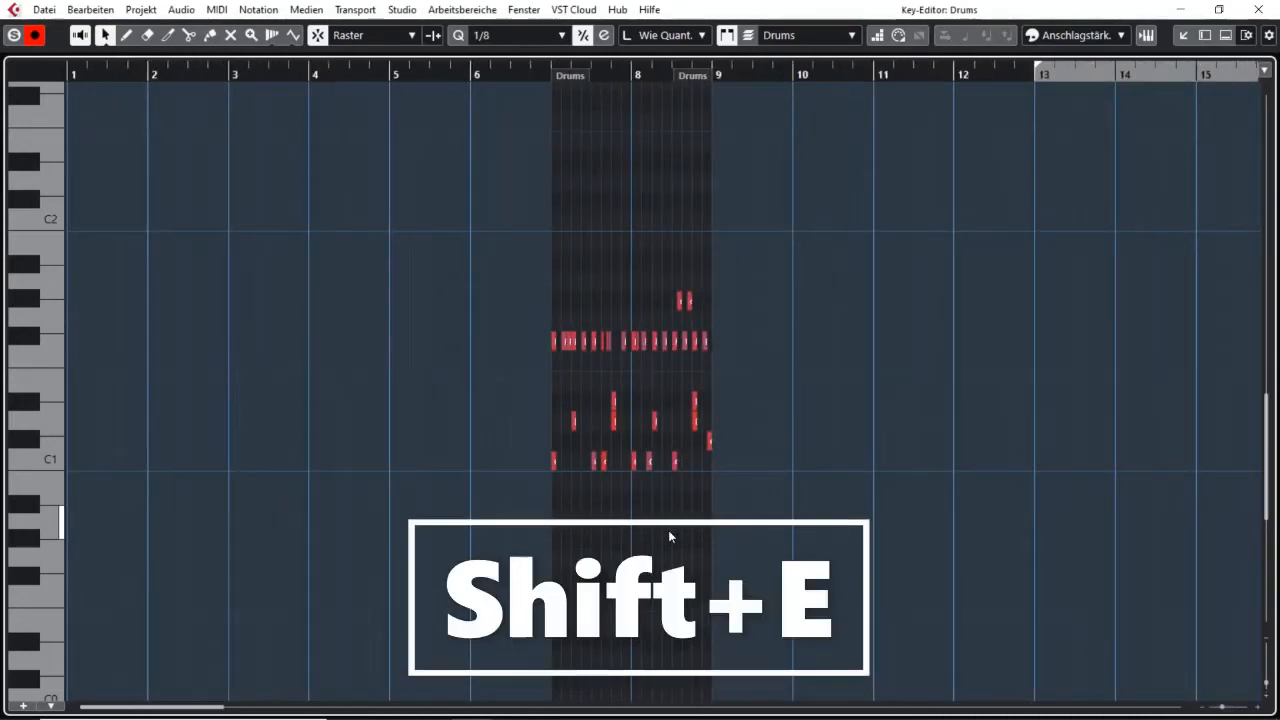
# Fit the whole Drums part into the Key Editor view and close the editor
pyautogui.hotkey('shift', 'e')
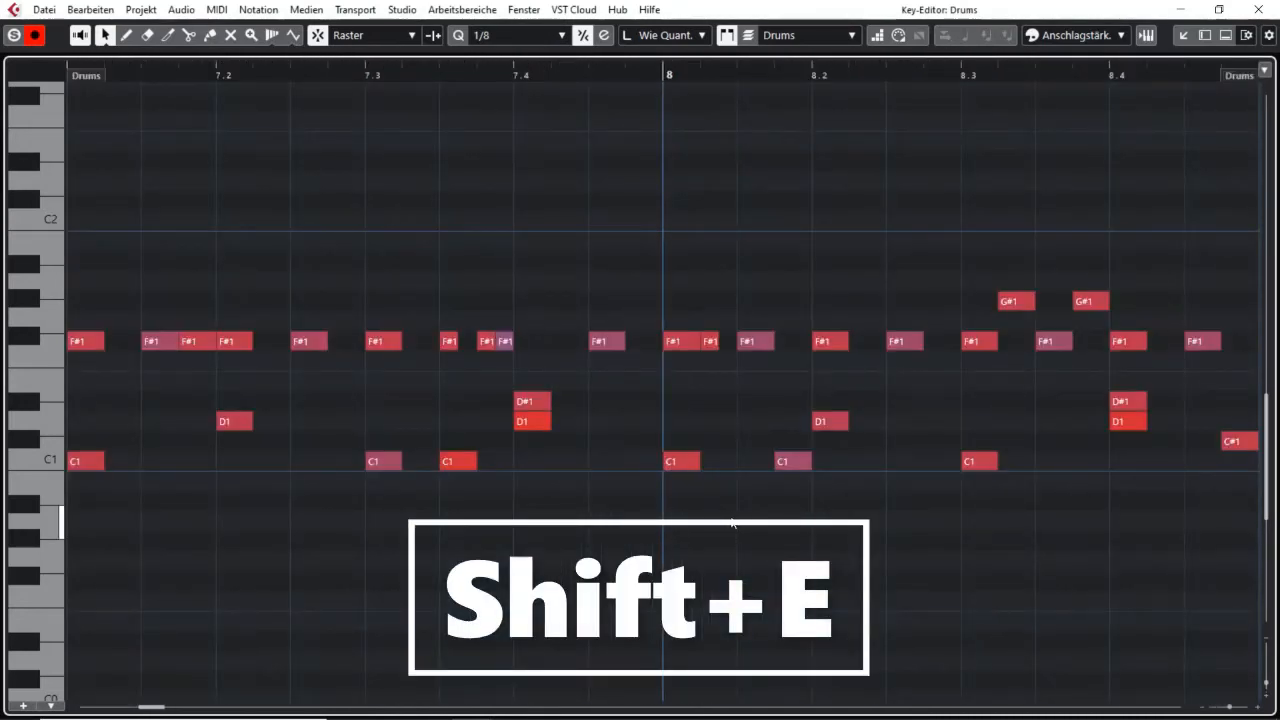
pyautogui.scroll(-6, 733, 523)
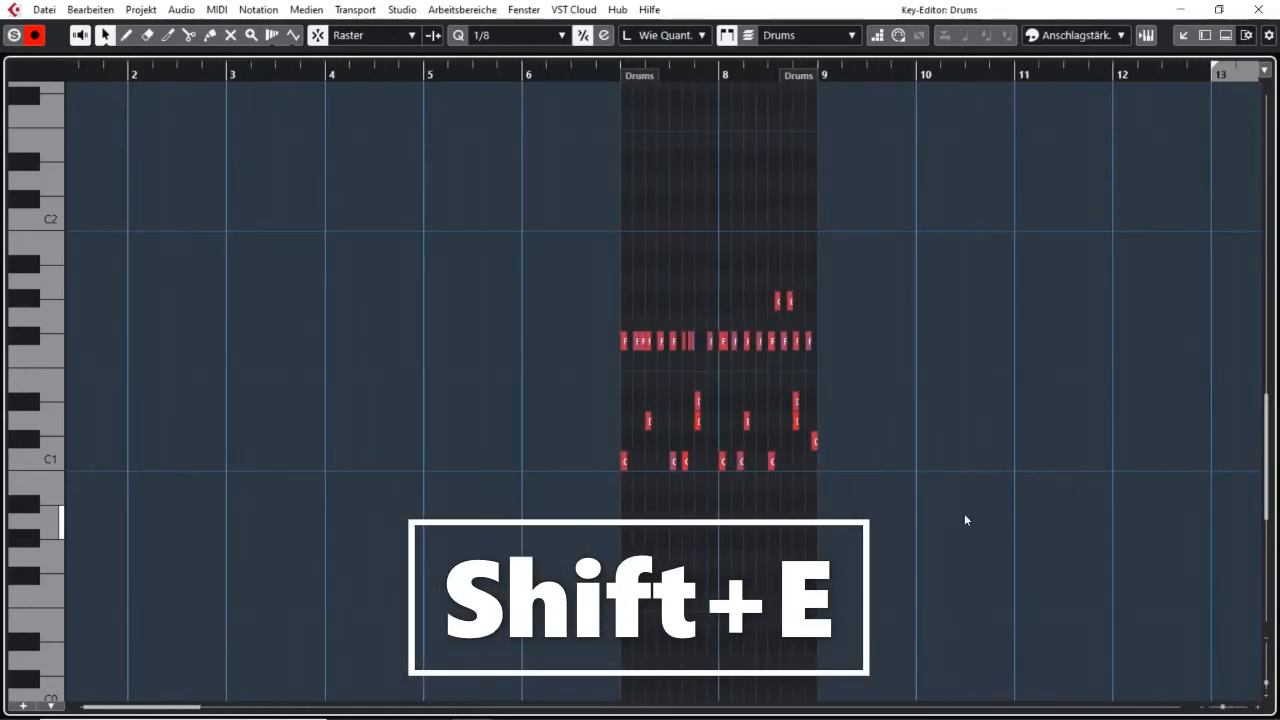
pyautogui.hotkey('shift', 'e')
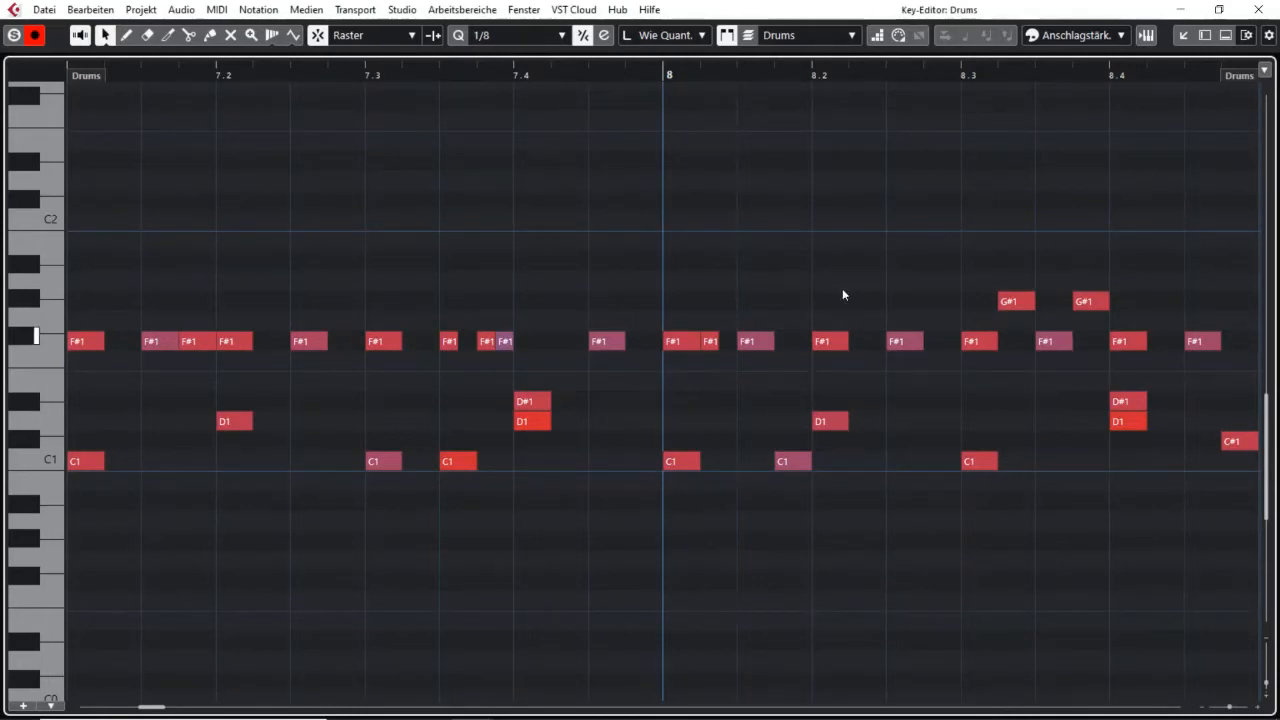
pyautogui.scroll(-2, 980, 186)
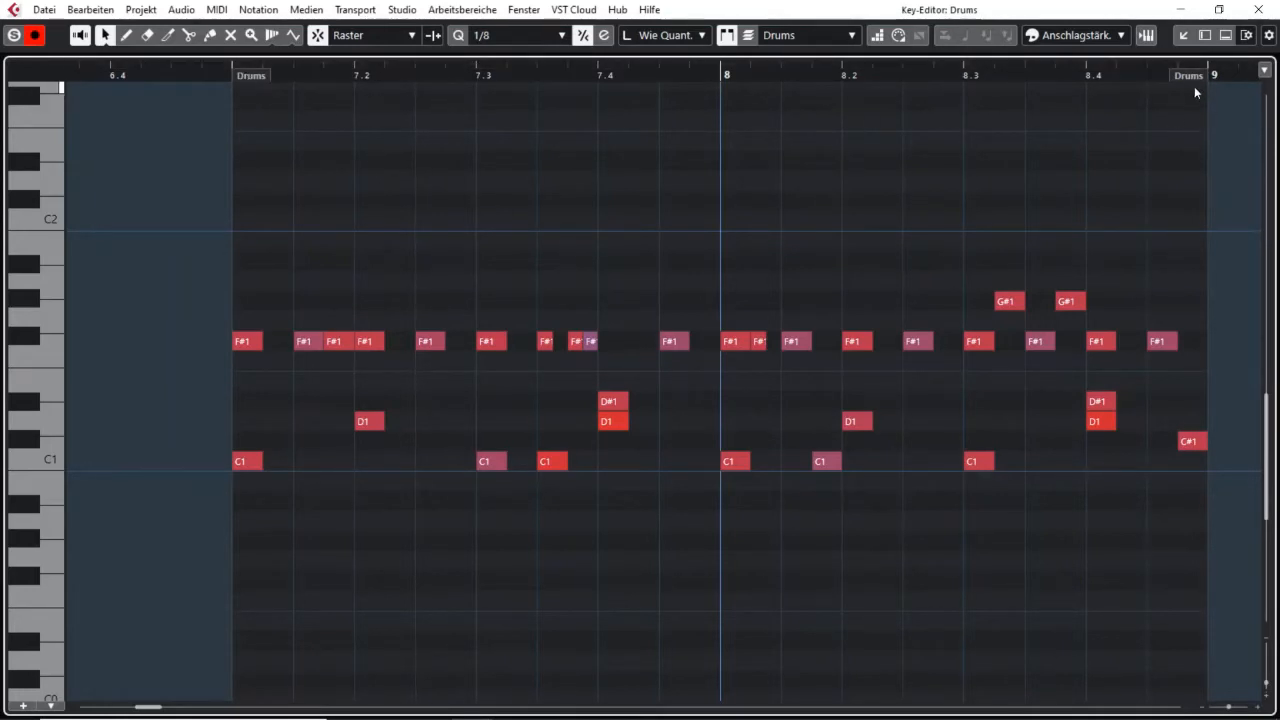
pyautogui.keyDown('ctrl'); pyautogui.scroll(-3, 791, 480); pyautogui.keyUp('ctrl')
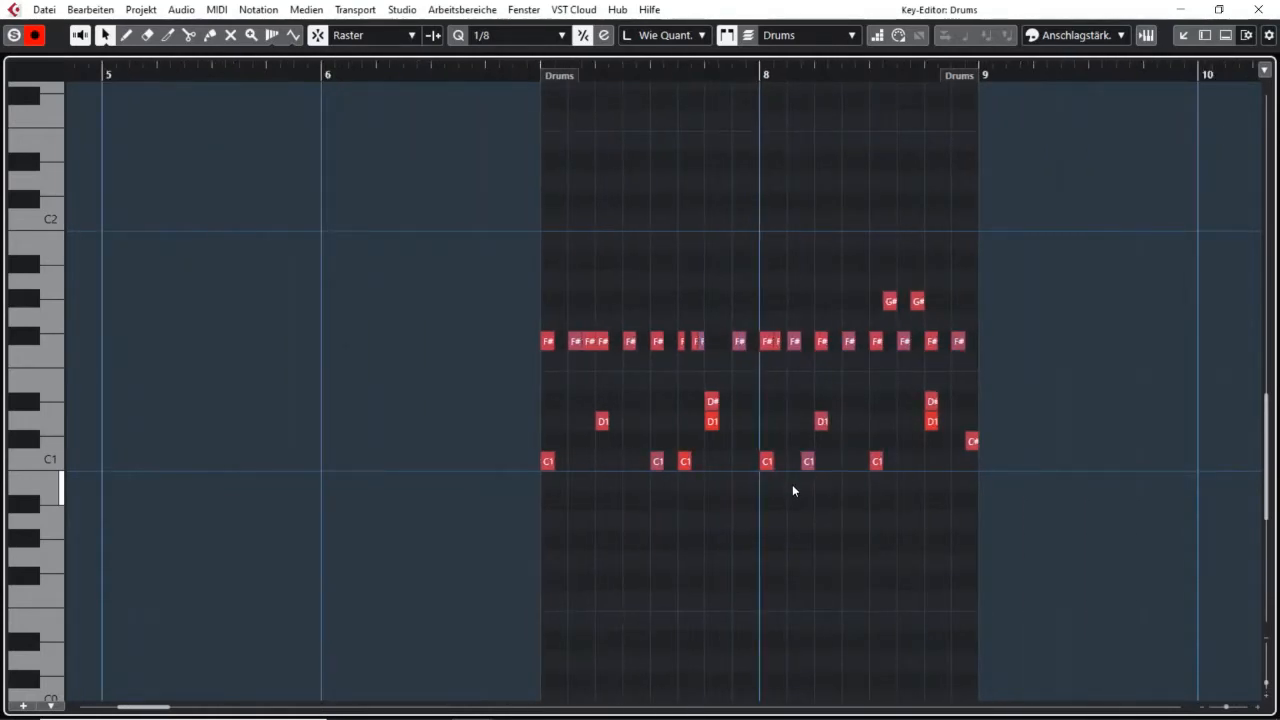
pyautogui.hotkey('shift', 'f')
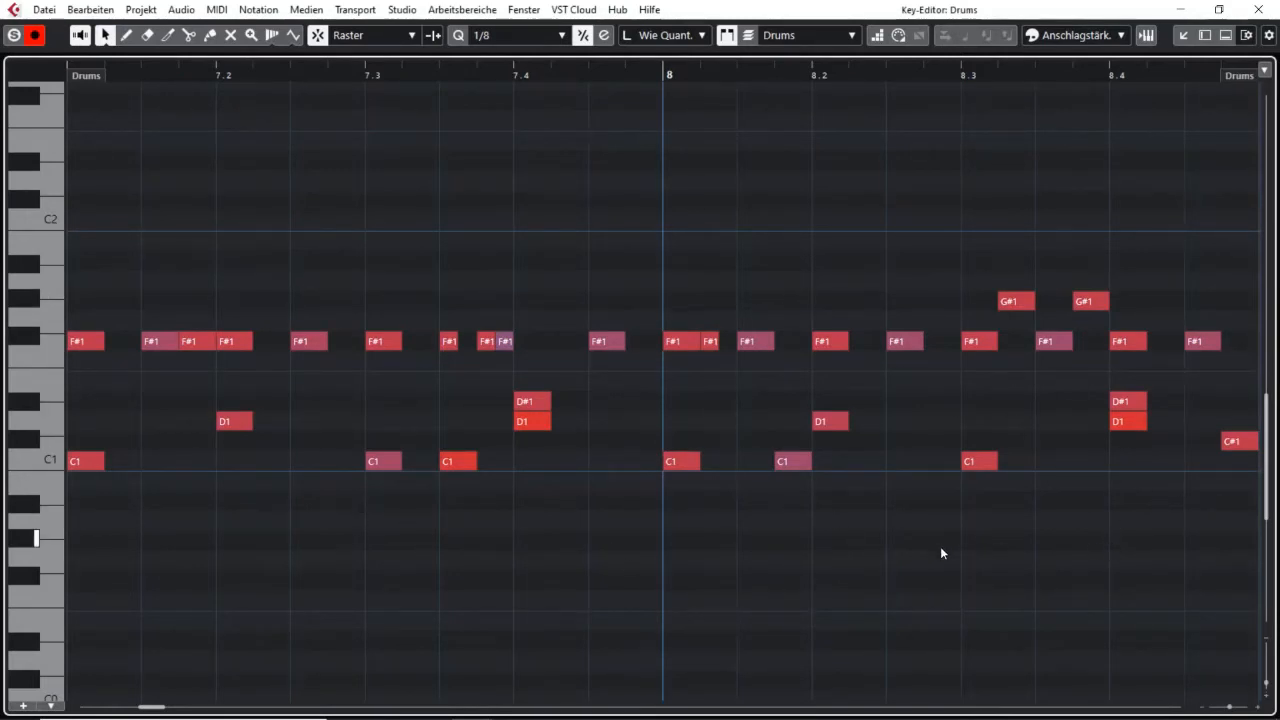
pyautogui.click(1258, 9)
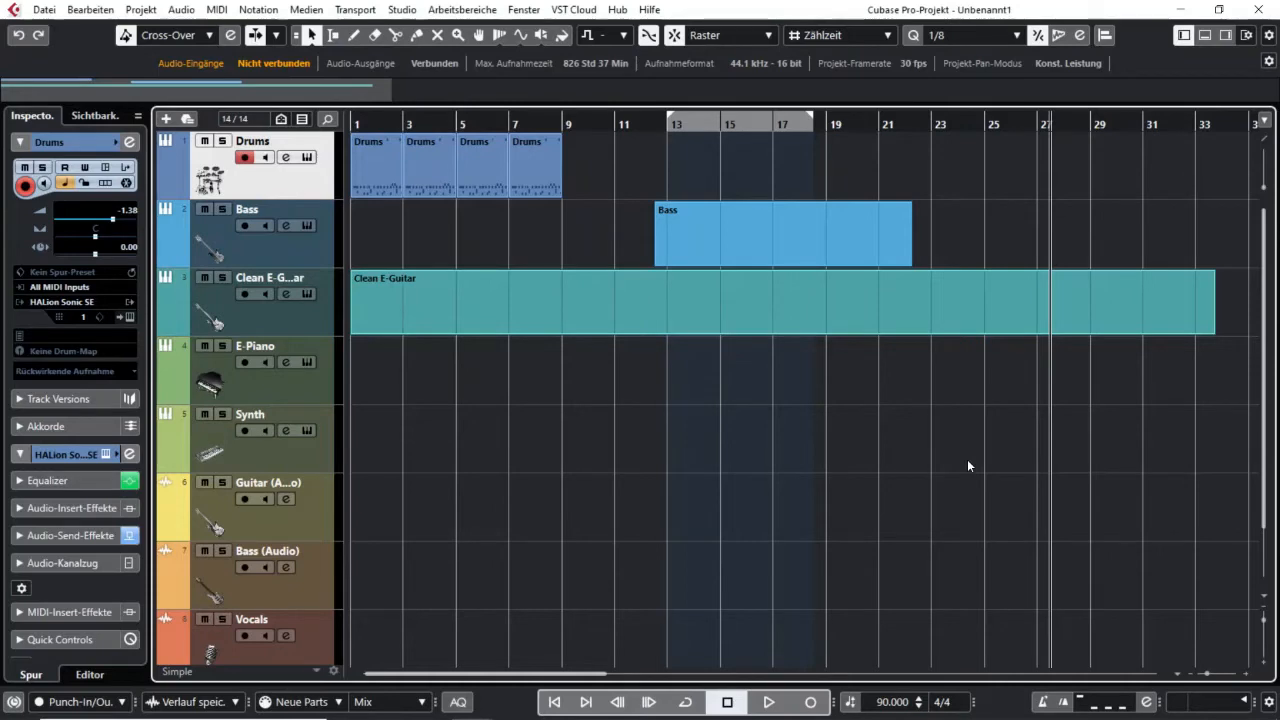
# Toggle the project ruler between bars and beats and seconds several times, ending on bars and beats
pyautogui.press('.')
pyautogui.press('.')
pyautogui.click(989, 303)
pyautogui.click(955, 150)
pyautogui.press('.')
pyautogui.press('.')
pyautogui.press('.')
pyautogui.press('.')
pyautogui.press('.')
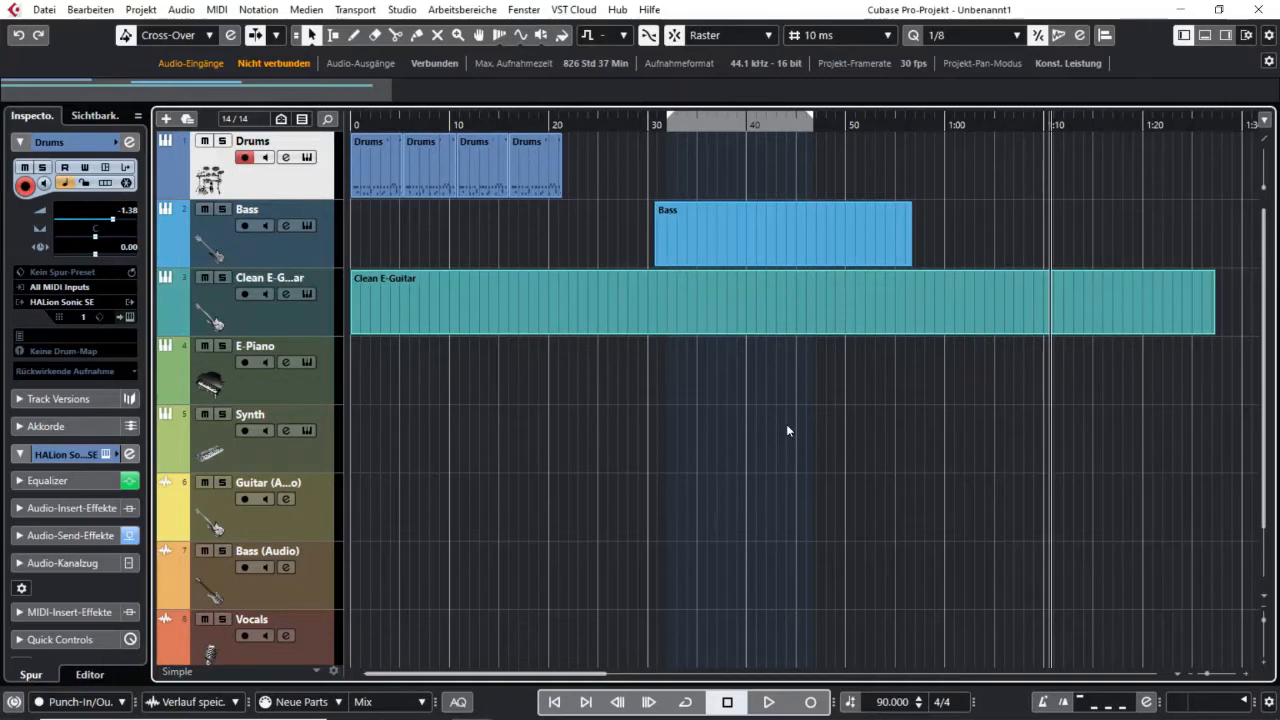
pyautogui.press('.')
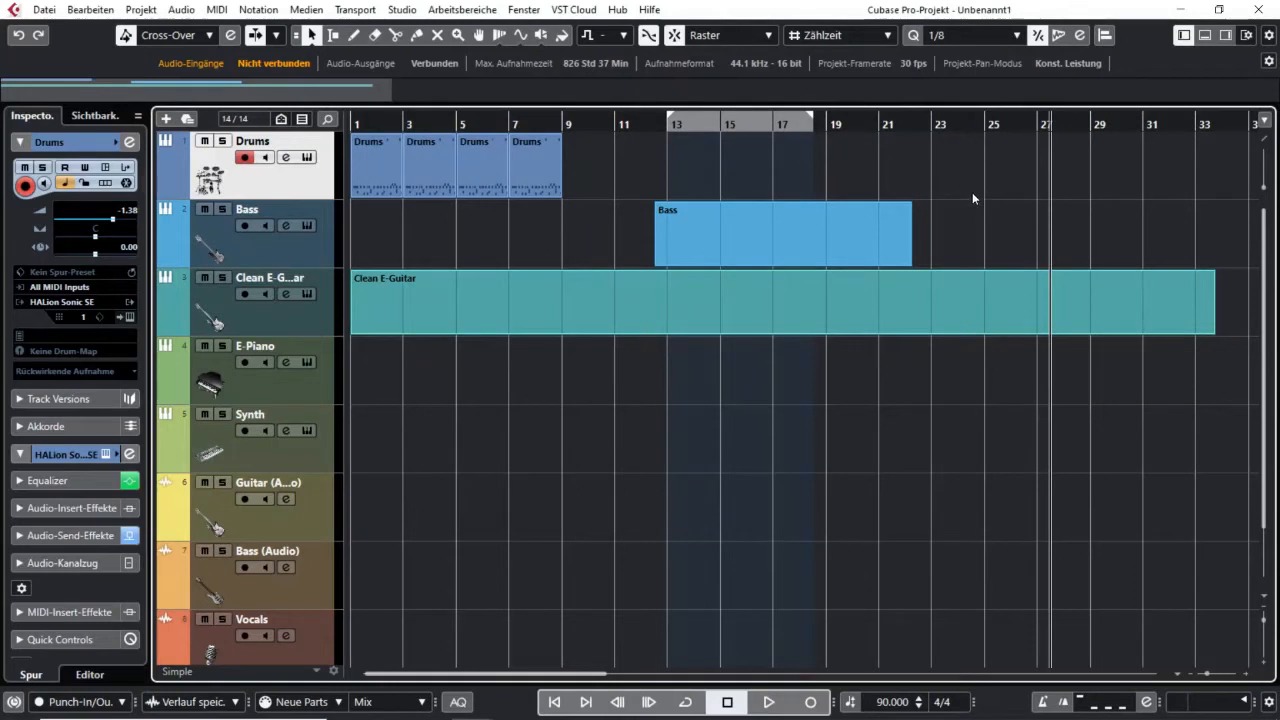
# Set the project's grid type to Takt
pyautogui.click(880, 35)
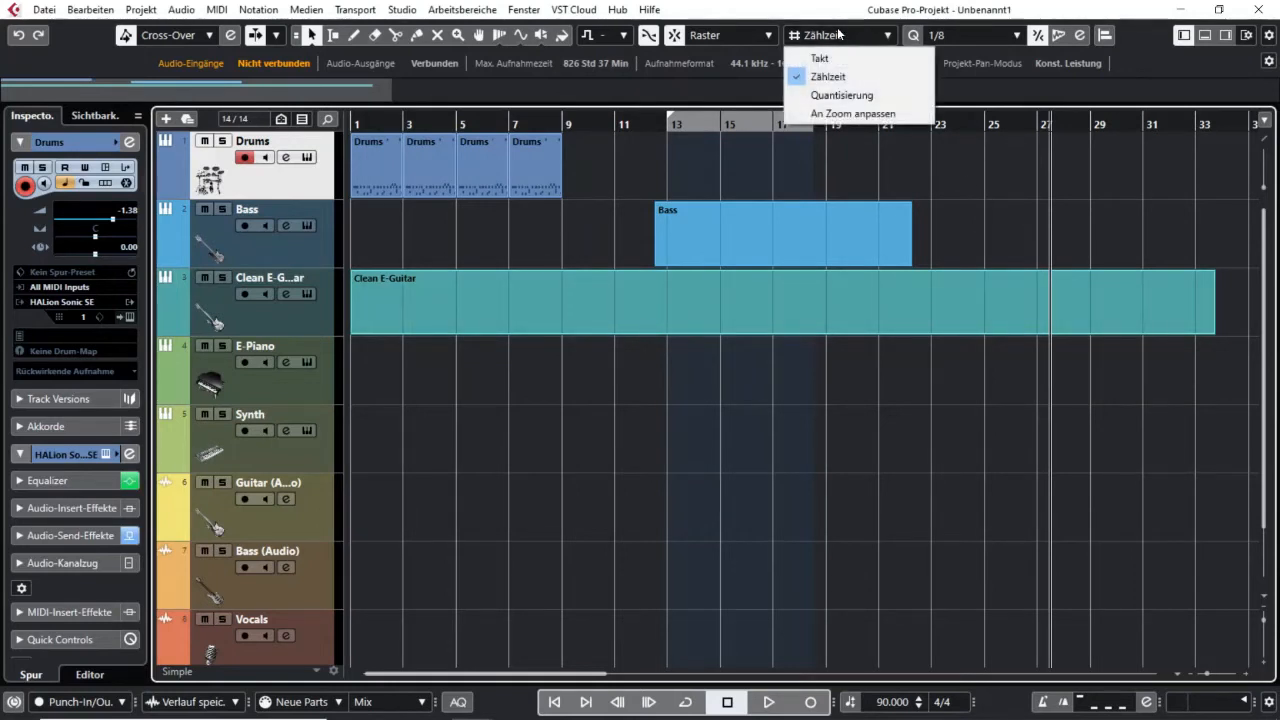
pyautogui.click(828, 60)
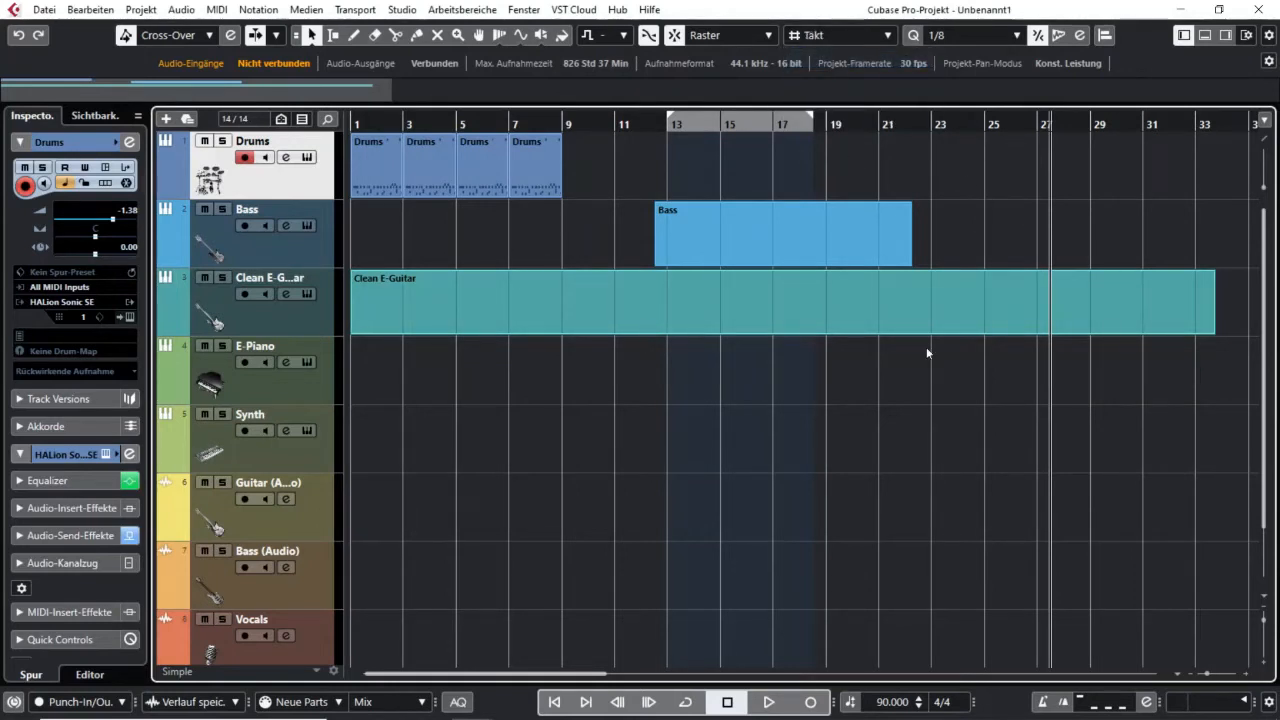
# Try the Split tool over the Clean E-Guitar part and toggle snapping twice
pyautogui.rightClick(887, 382)
pyautogui.click(966, 380)
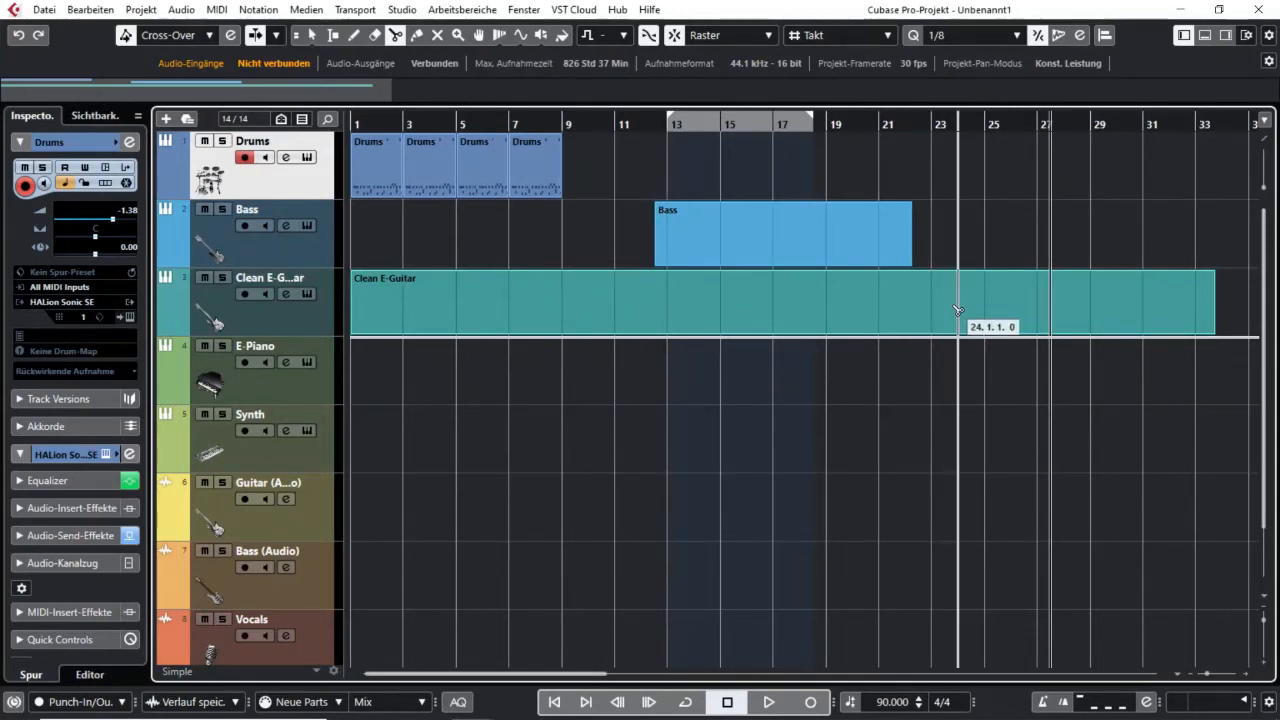
pyautogui.press('j')
pyautogui.press('j')
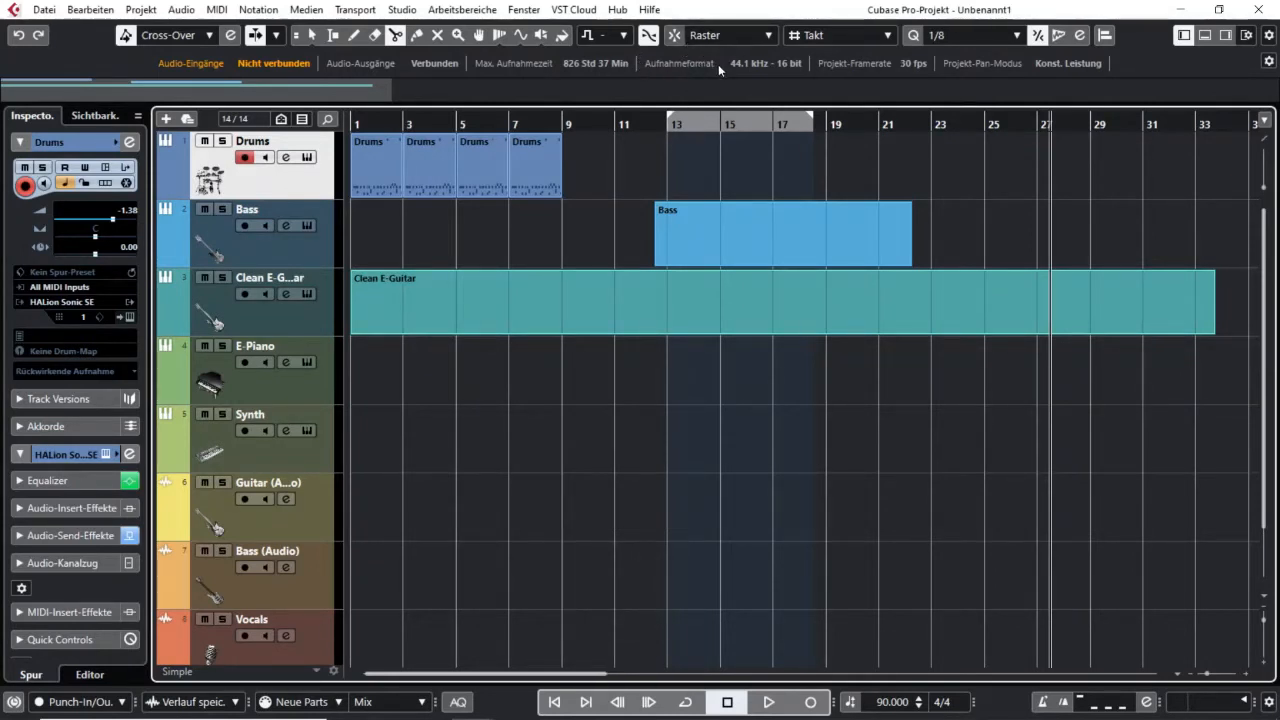
# Split the Clean E-Guitar part around a range from about bar 10 to bar 12, and move its remainder to start at bar 15
pyautogui.rightClick(643, 316)
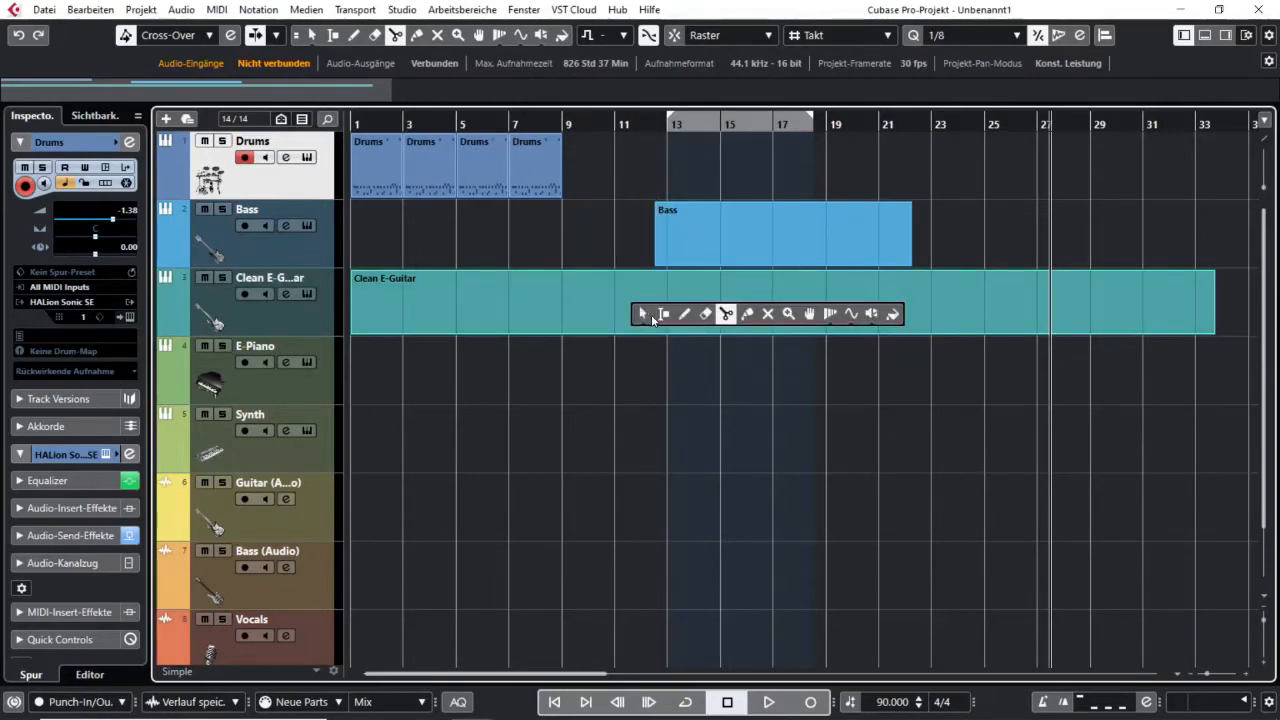
pyautogui.click(666, 314)
pyautogui.moveTo(597, 302); pyautogui.dragTo(649, 298)
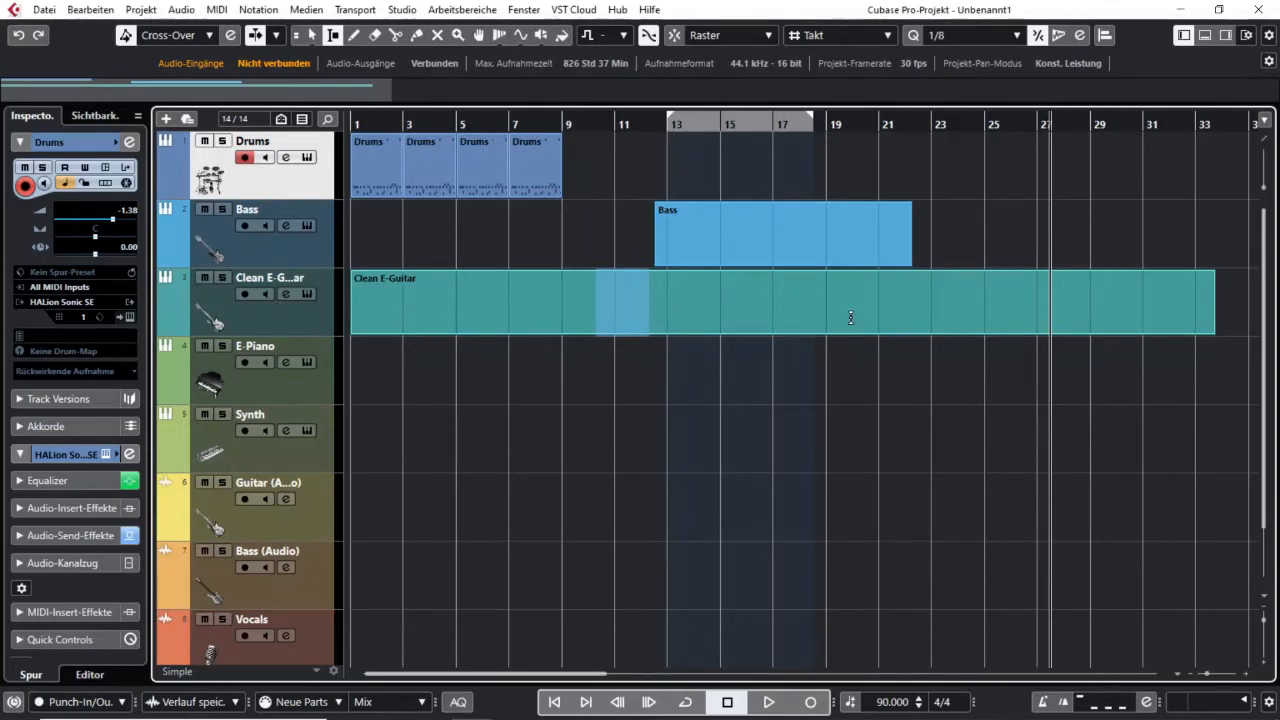
pyautogui.hotkey('shift', 'x')
pyautogui.press('1')
pyautogui.moveTo(741, 308); pyautogui.dragTo(814, 308)
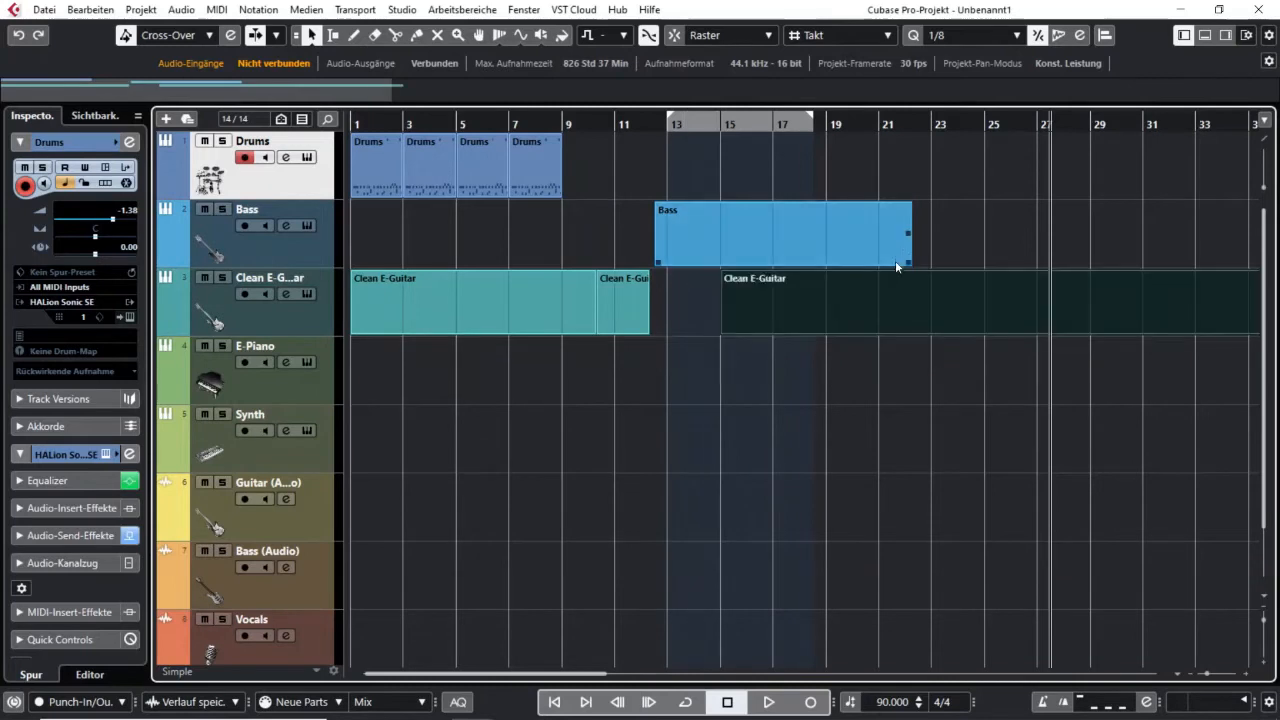
# Shorten the Bass part so that it ends at about bar 16
pyautogui.moveTo(907, 260); pyautogui.dragTo(730, 260)
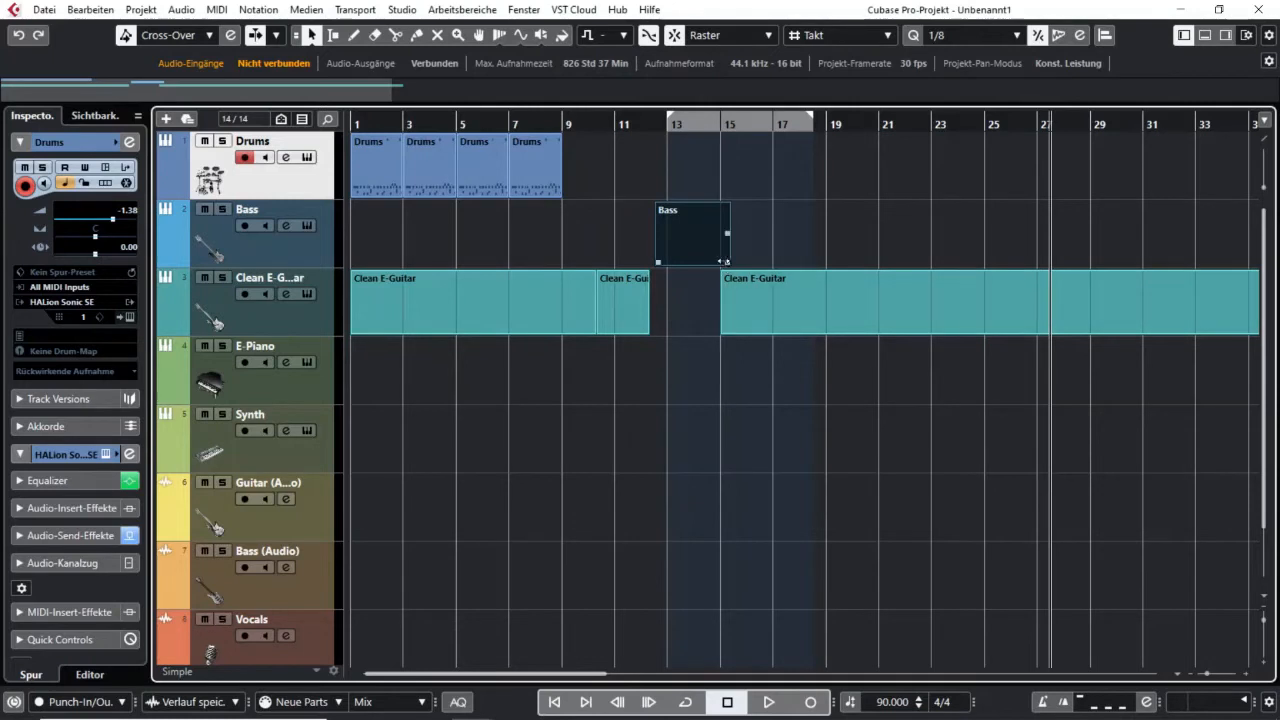
pyautogui.moveTo(729, 262)
pyautogui.mouseDown()
pyautogui.moveTo(777, 258)
pyautogui.moveTo(745, 261)
pyautogui.mouseUp()
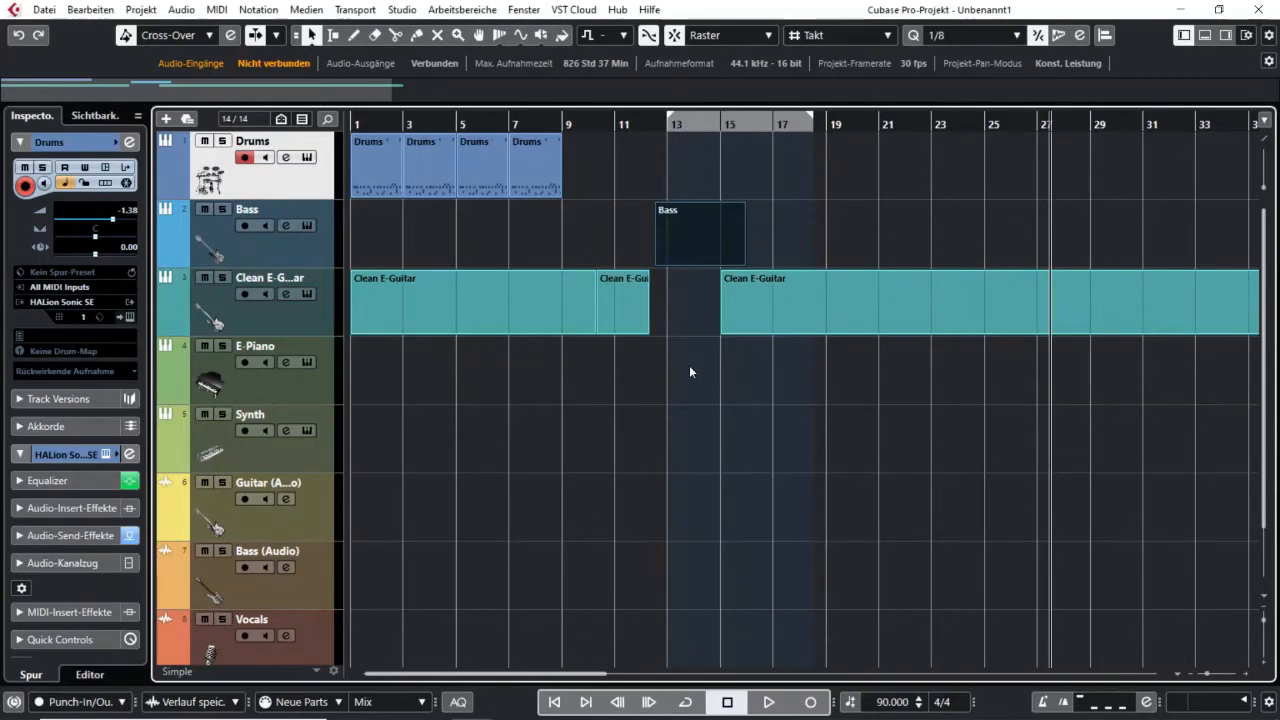
# Cut the last Clean E-Guitar part into many pieces between bars 17 and 29 with the Split tool
pyautogui.rightClick(834, 218)
pyautogui.click(917, 222)
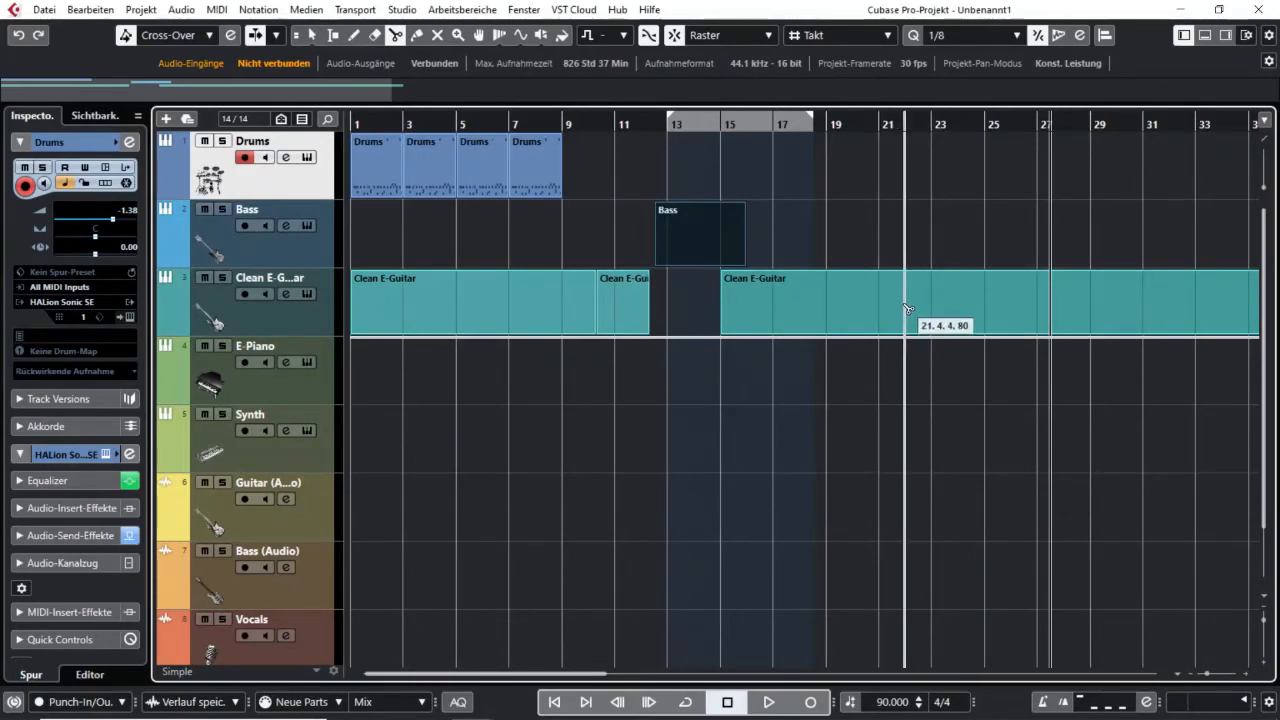
pyautogui.click(1090, 302)
pyautogui.click(1062, 301)
pyautogui.click(1026, 303)
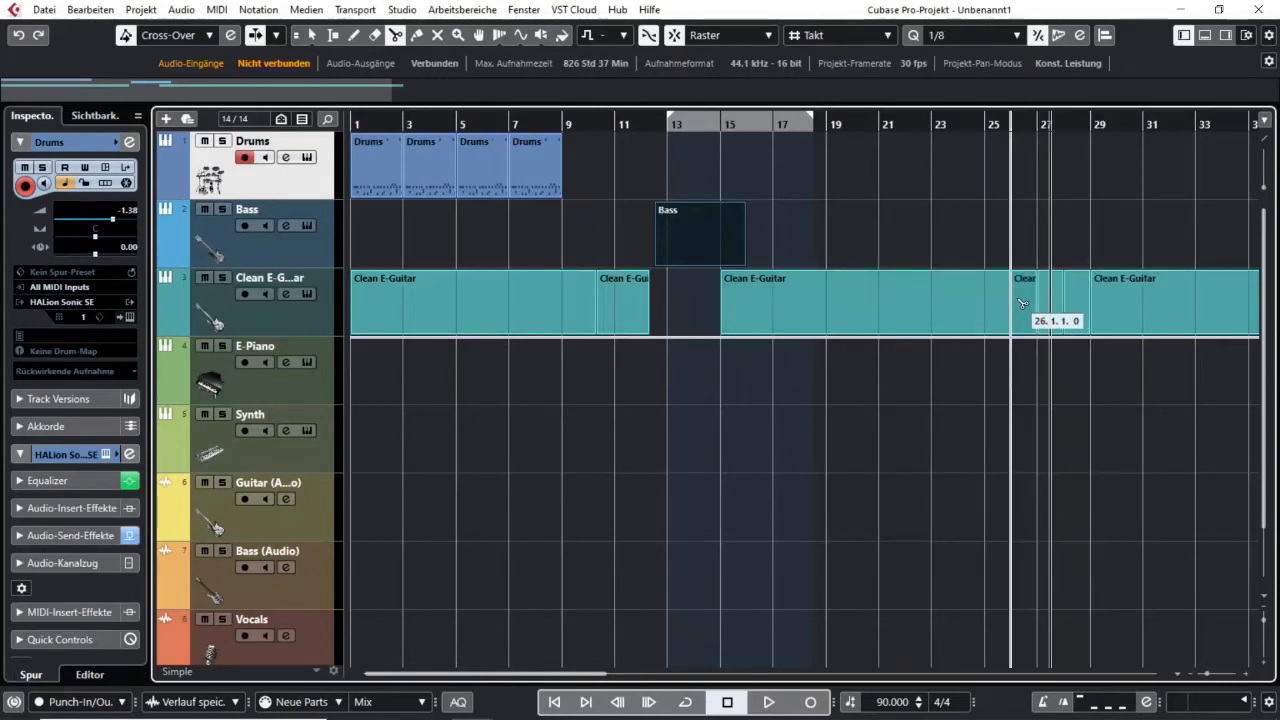
pyautogui.click(950, 302)
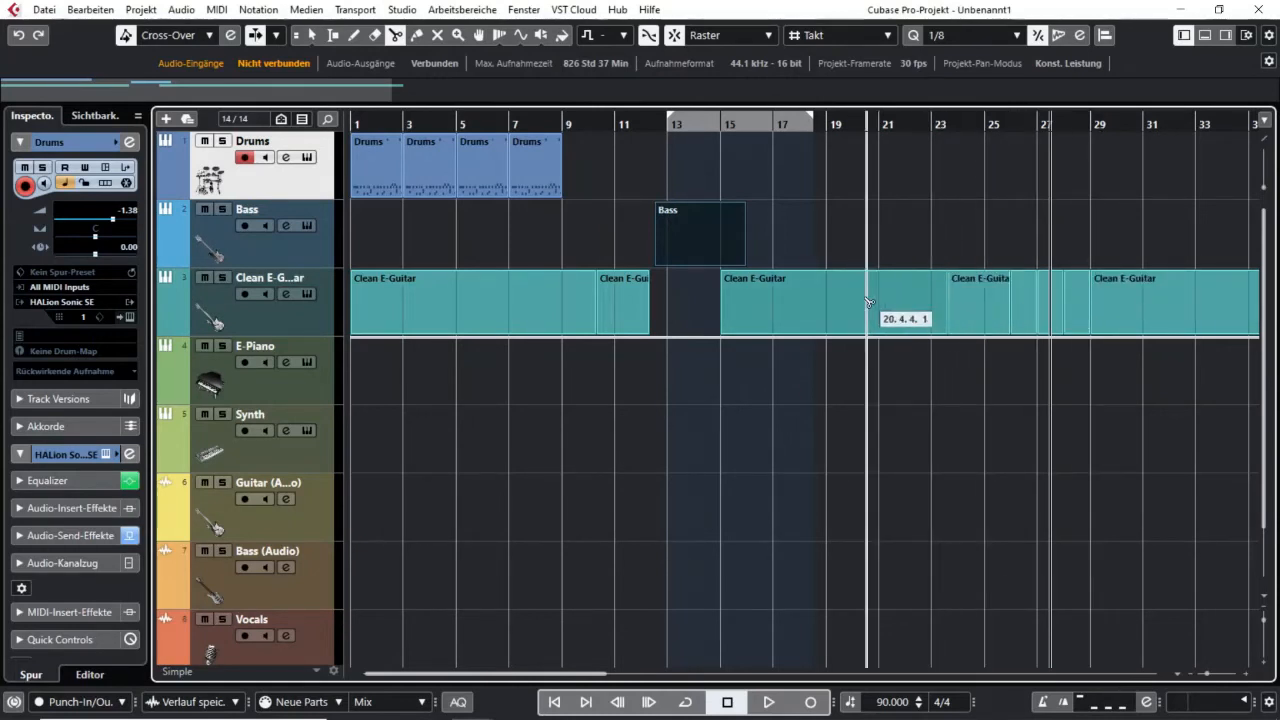
pyautogui.click(866, 305)
pyautogui.click(903, 305)
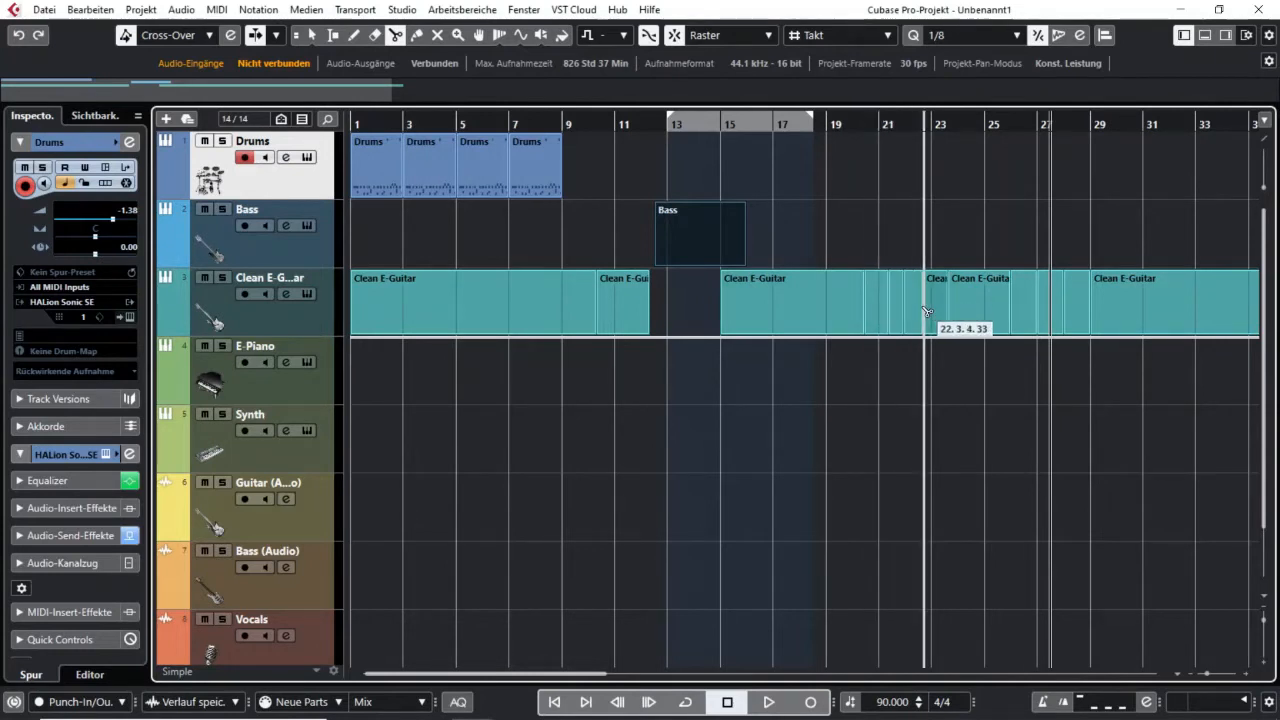
pyautogui.click(773, 305)
pyautogui.click(826, 305)
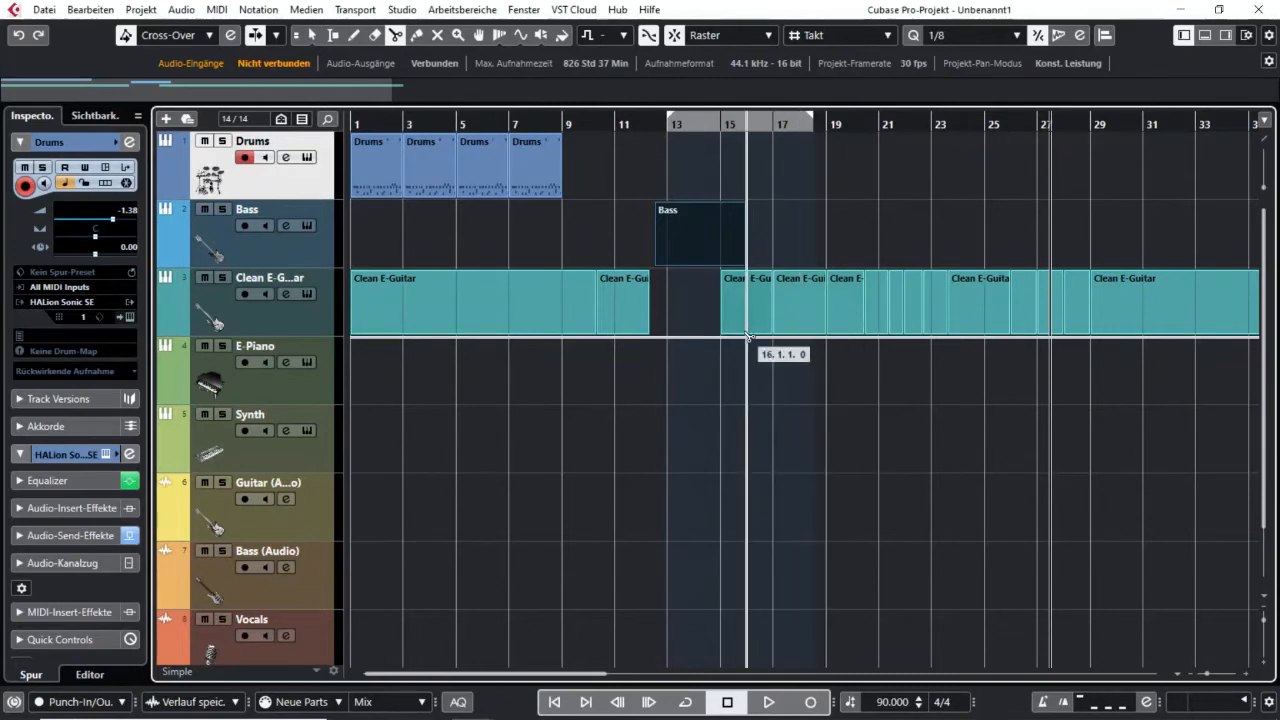
# Return to the Object Selection tool and deselect the Bass part
pyautogui.rightClick(868, 404)
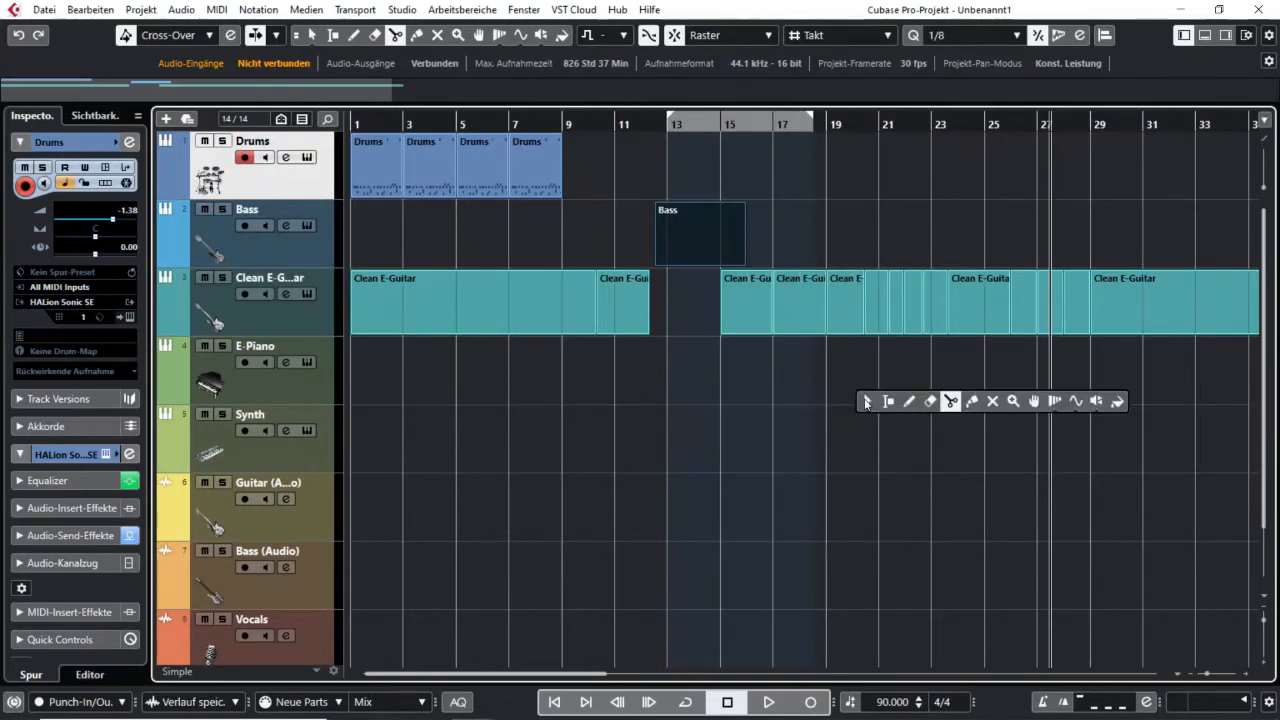
pyautogui.click(867, 402)
pyautogui.click(813, 386)
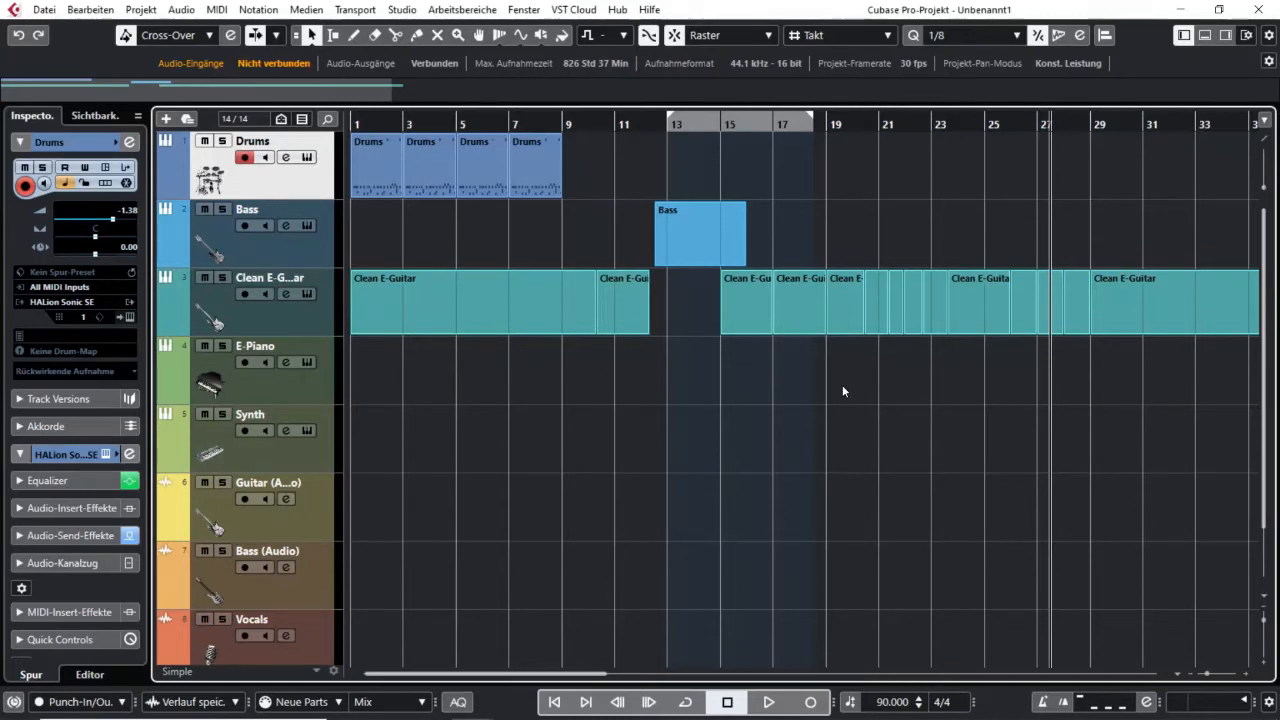
# Cycle through the Object Selection sizing modes, activate the Range Selection tool, and return to Object Selection in normal sizing mode
pyautogui.press('1')
pyautogui.press('1')
pyautogui.press('1')
pyautogui.press('2')
pyautogui.rightClick(731, 388)
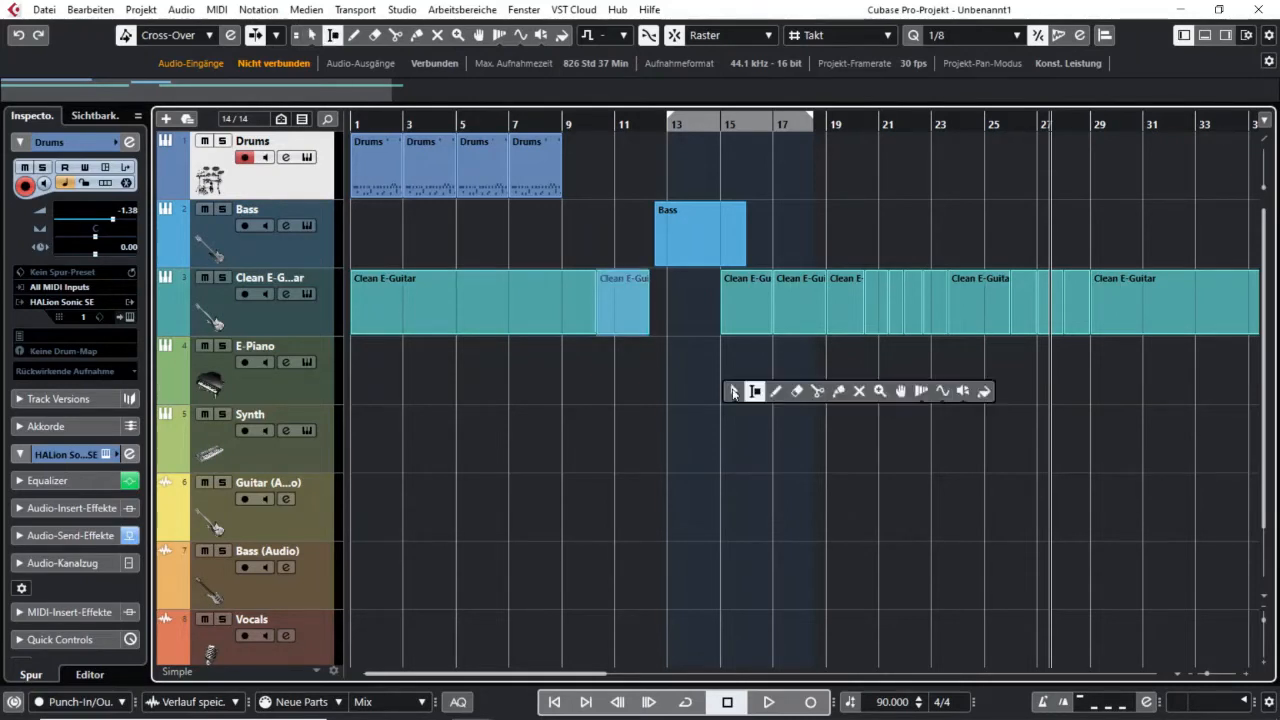
pyautogui.click(732, 393)
pyautogui.rightClick(732, 393)
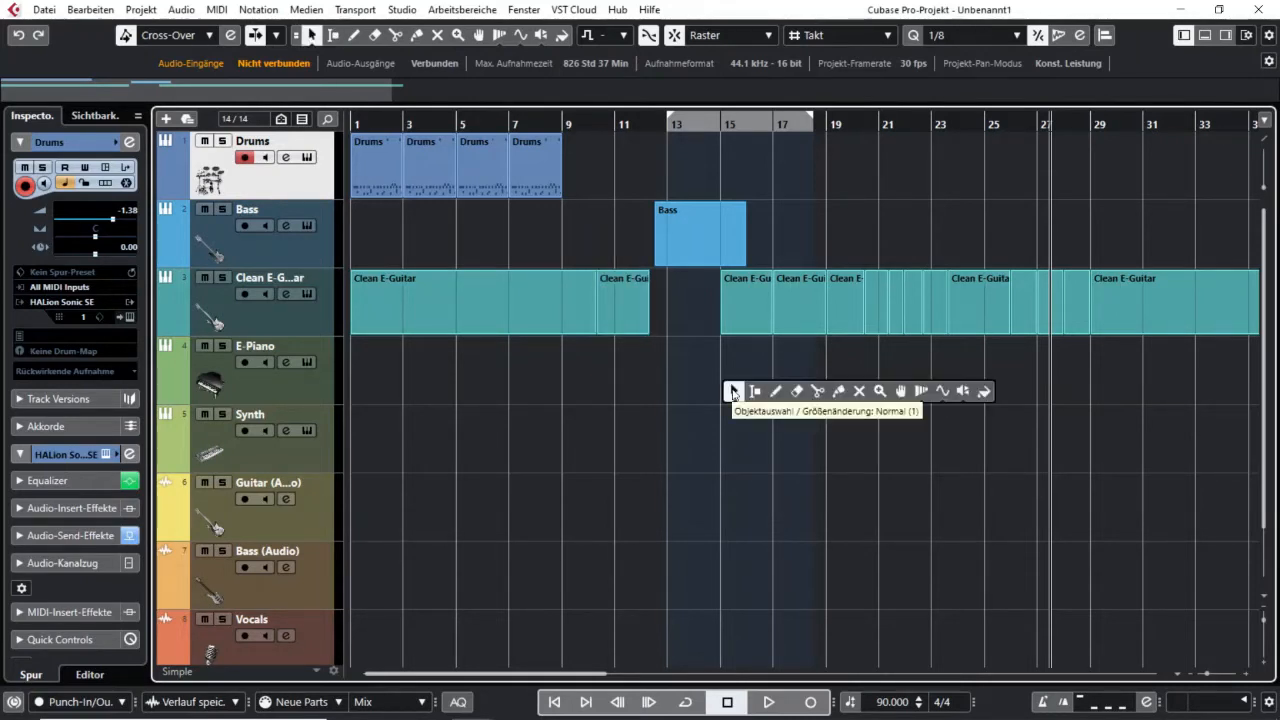
# Pick the Play (speaker) tool from the pop-up toolbox over the arrangement and switch back to Object Selection
pyautogui.click(732, 391)
pyautogui.rightClick(743, 376)
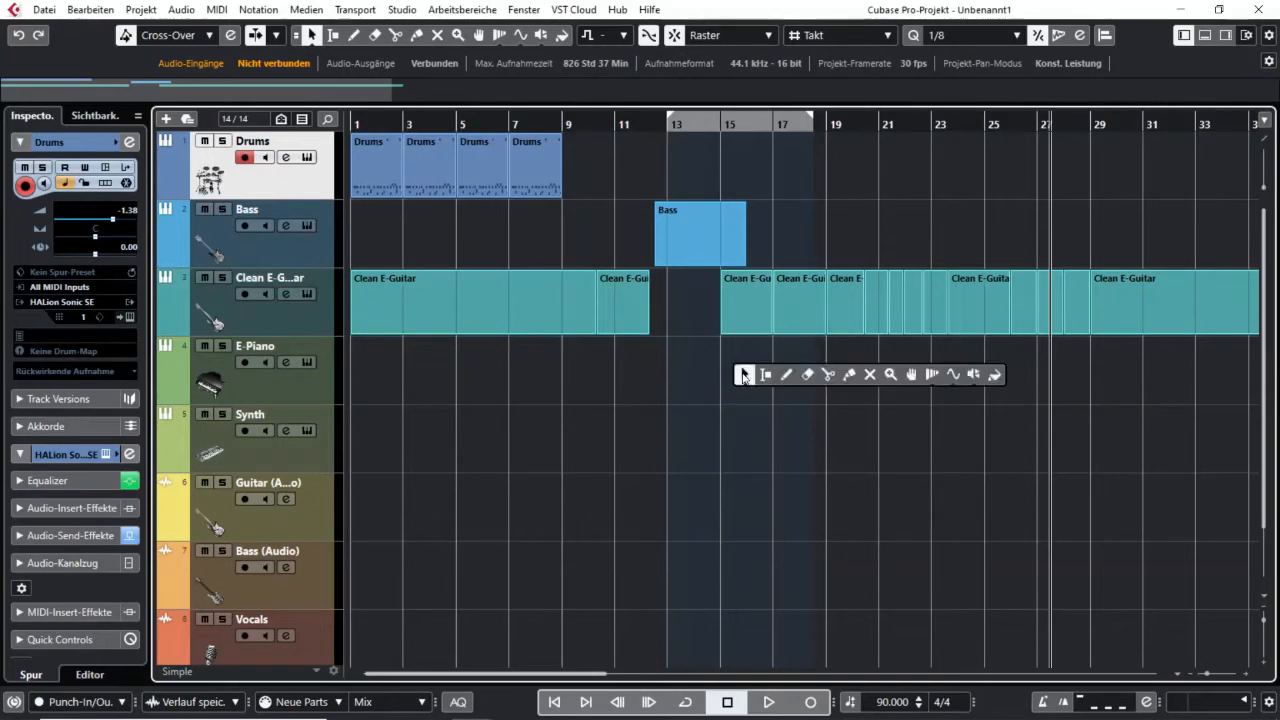
pyautogui.click(972, 380)
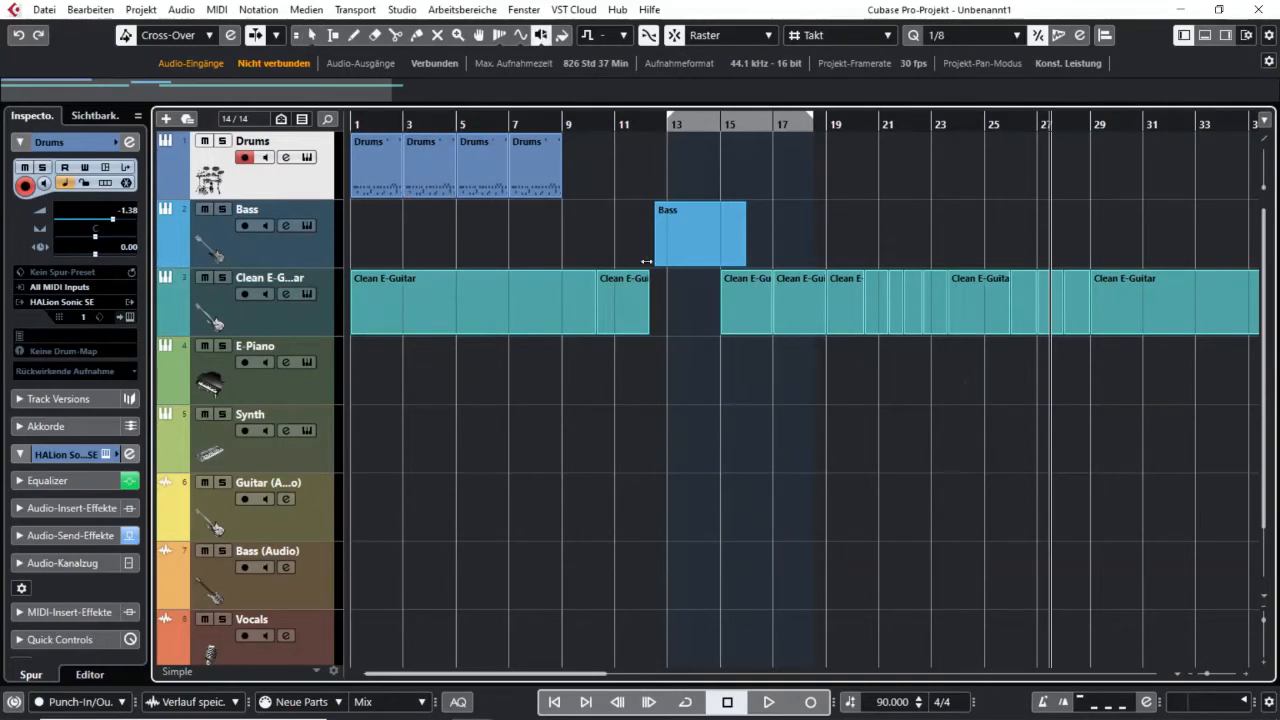
pyautogui.click(311, 35)
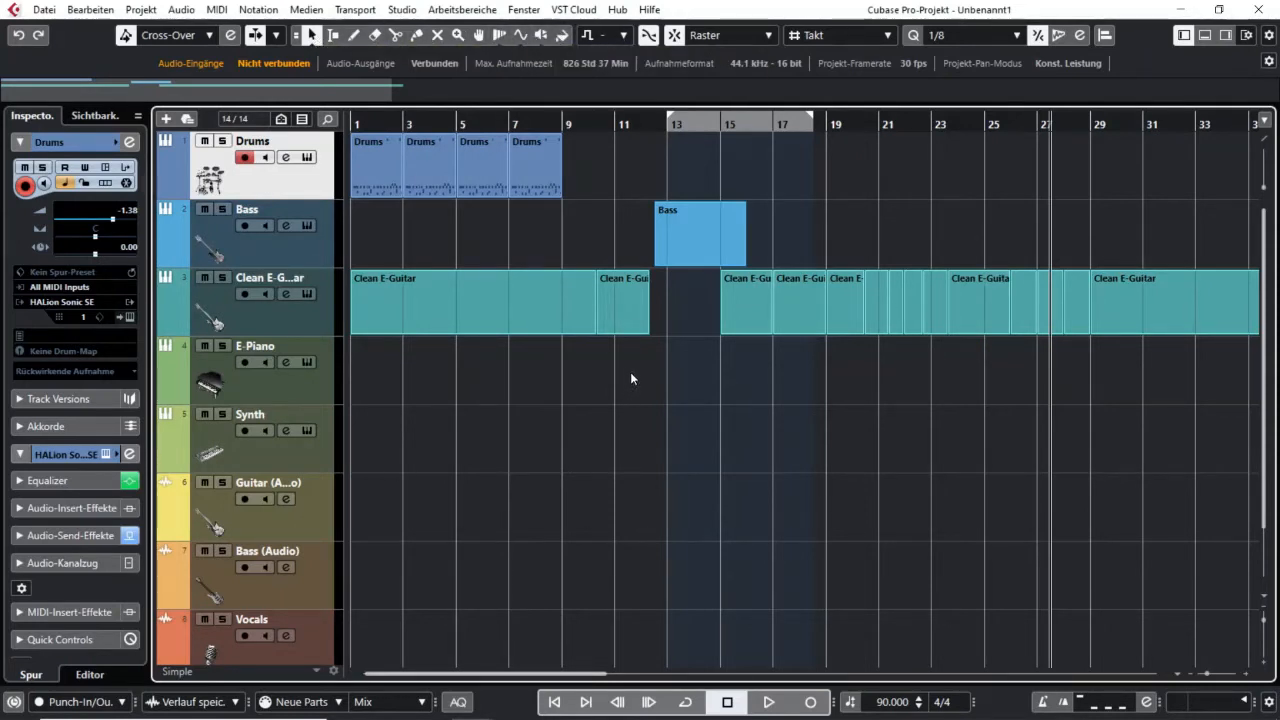
# Activate the Range Selection tool, switch to the Split tool, and return to Object Selection
pyautogui.press('2')
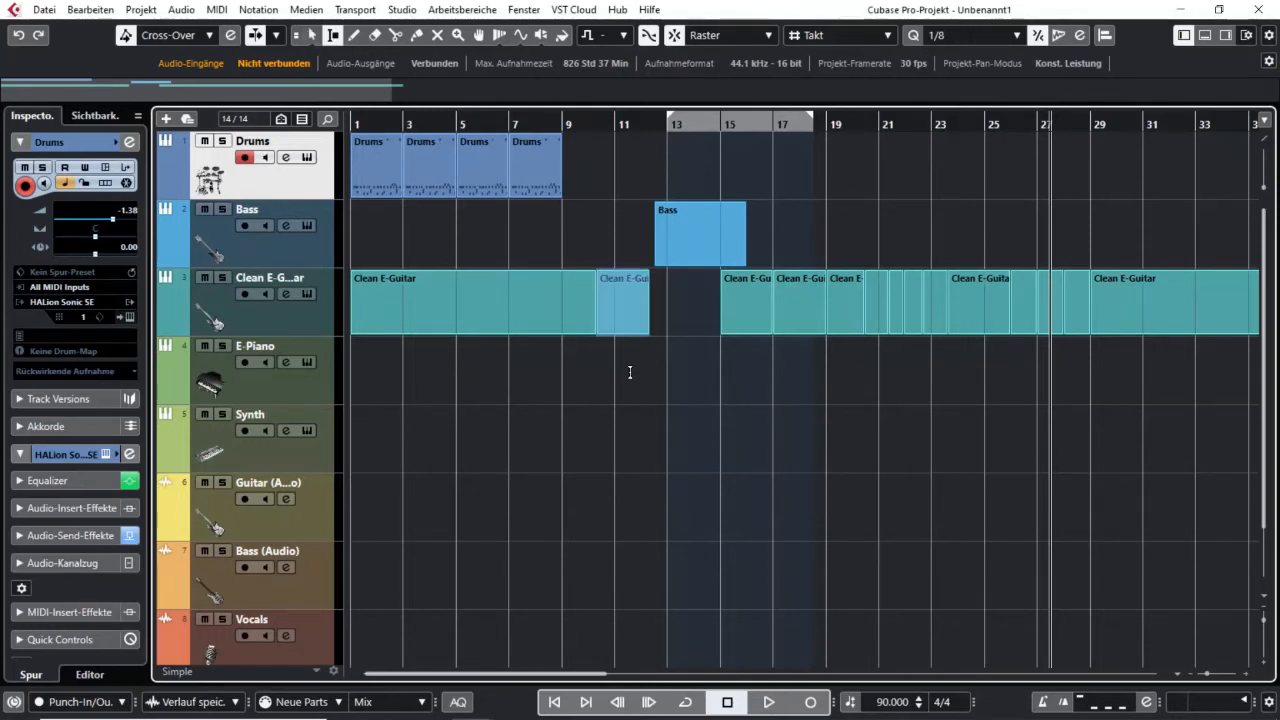
pyautogui.press('3')
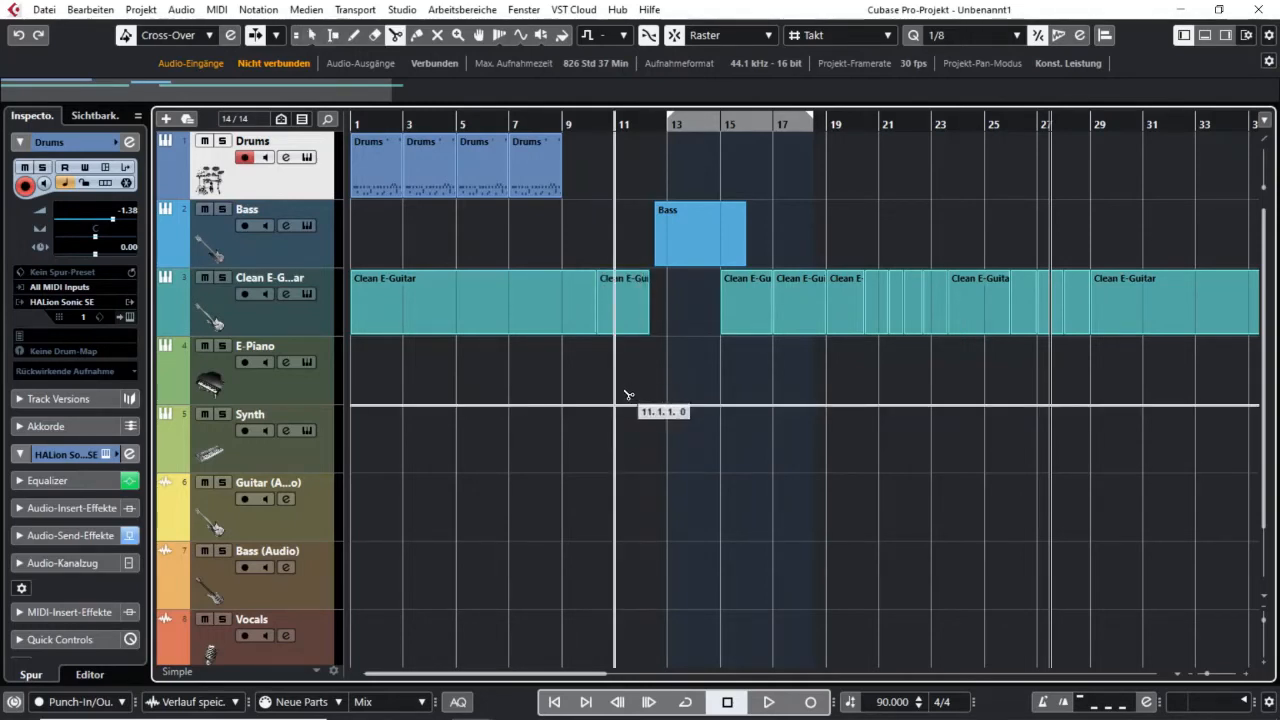
pyautogui.press('1')
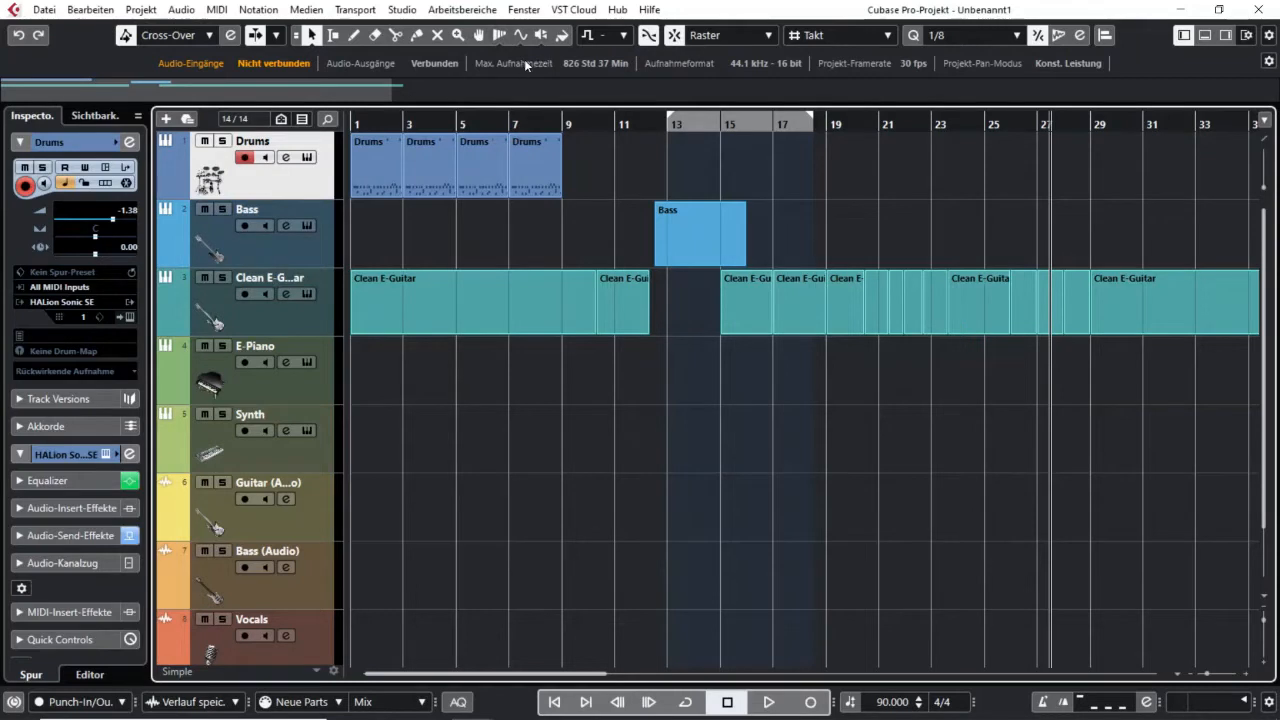
# View the sizing modes of the Object Selection tool, activate the Split tool, and return to Object Selection
pyautogui.click(318, 36)
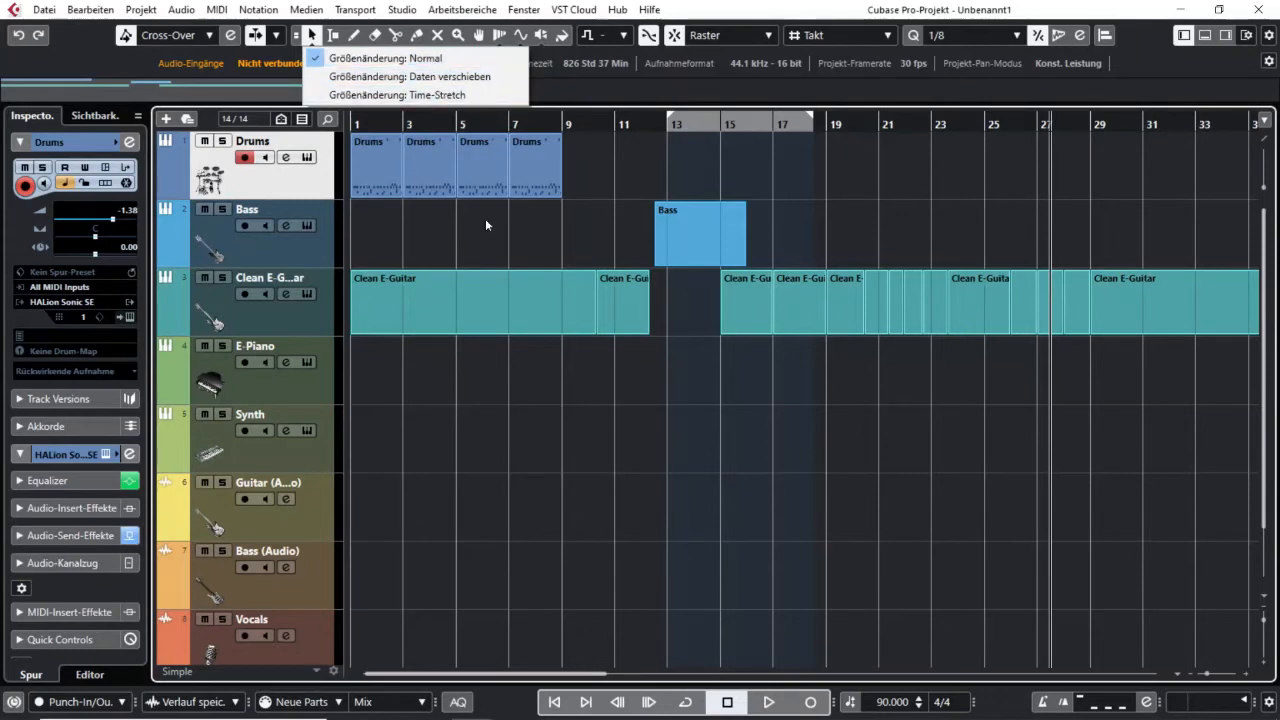
pyautogui.click(602, 358)
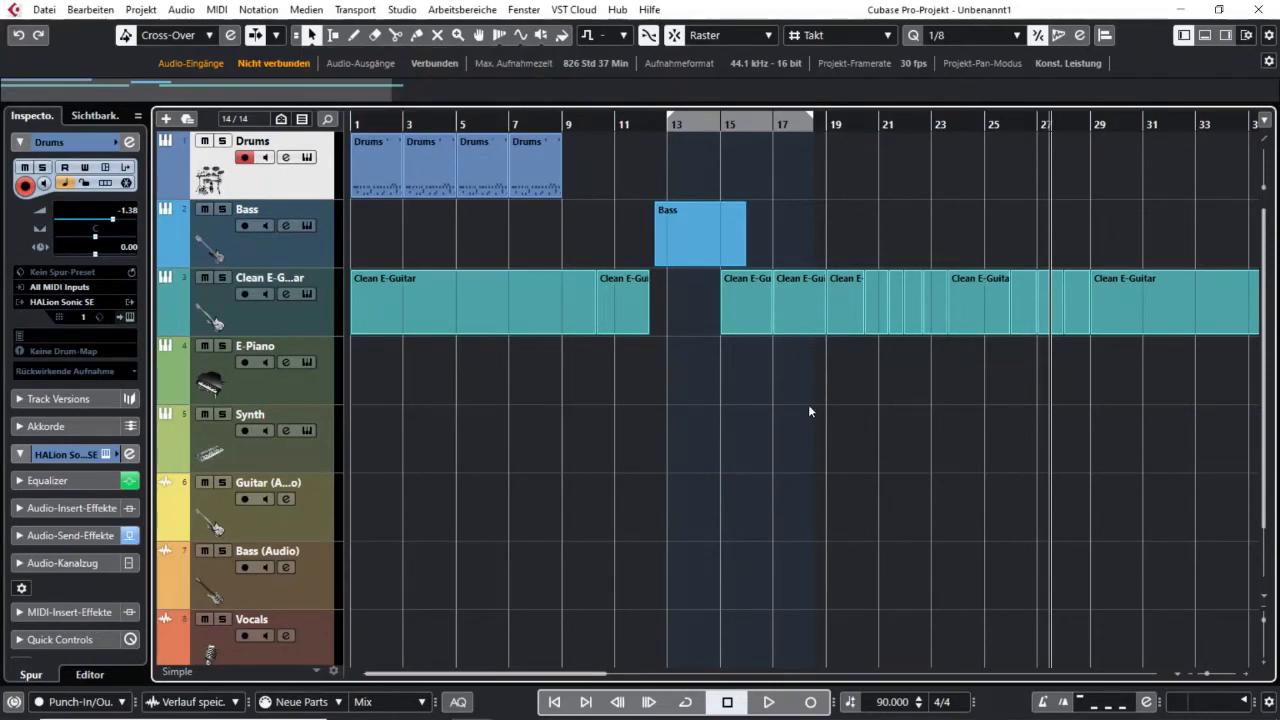
pyautogui.press('3')
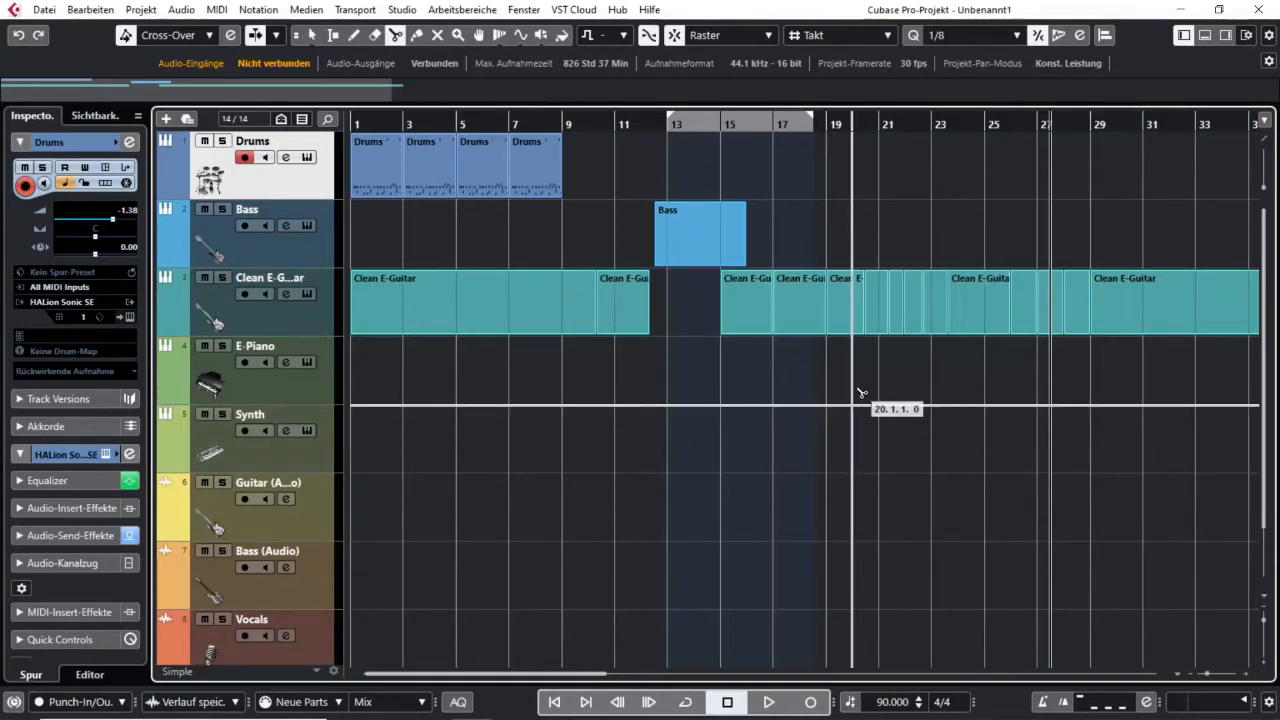
pyautogui.press('1')
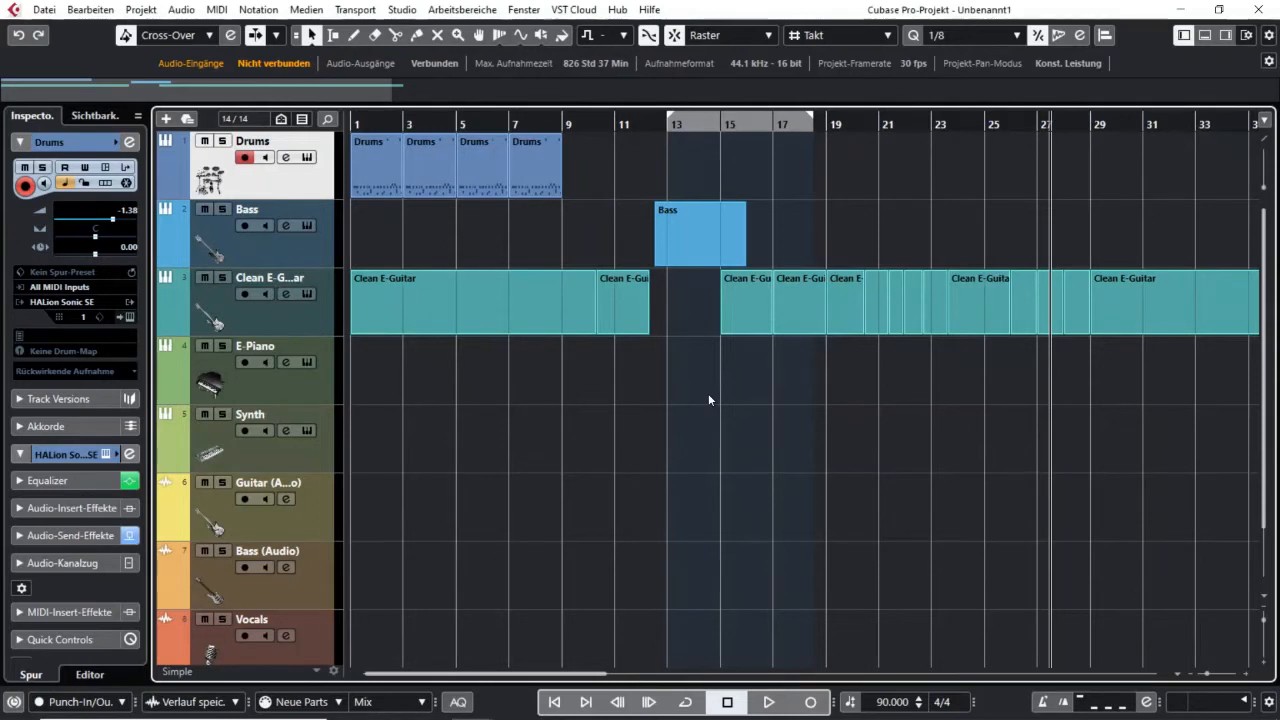
# Cycle Object Selection repeatedly through the Daten verschieben, Time-Stretch and Normal sizing modes, end on Normal, and check the mode list
pyautogui.press('1')
pyautogui.press('1')
pyautogui.press('1')
pyautogui.press('1')
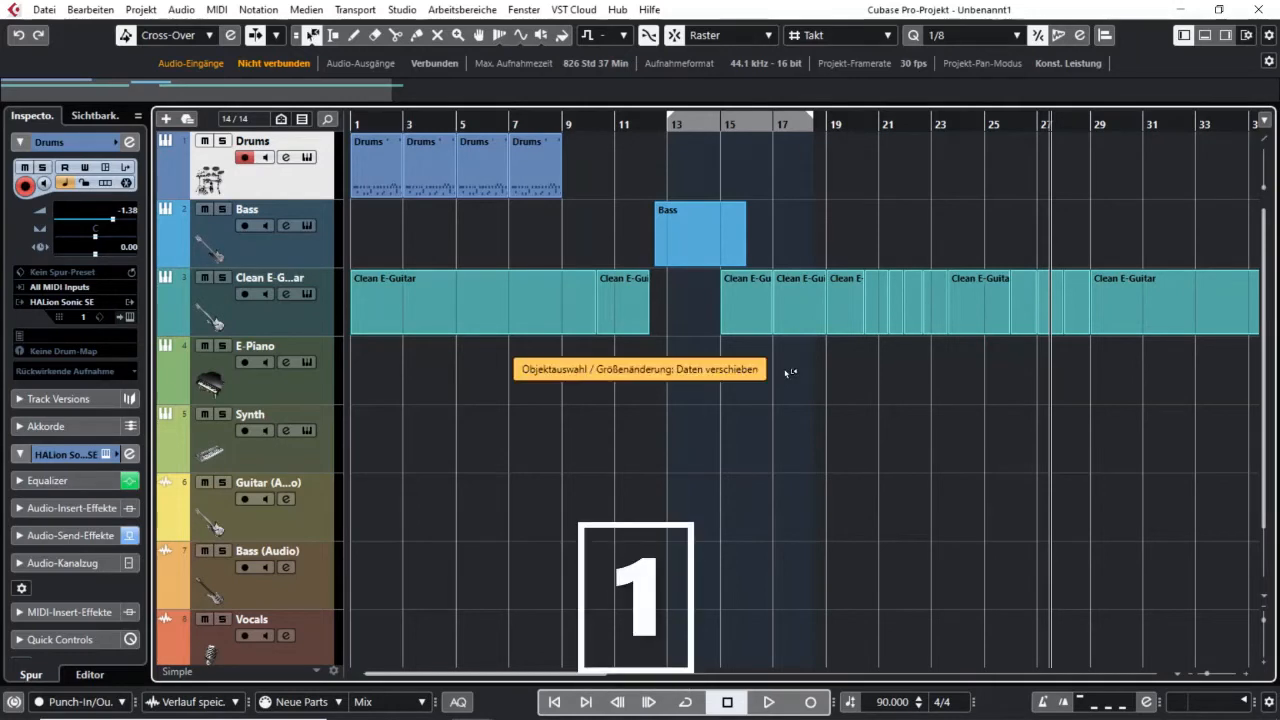
pyautogui.press('1')
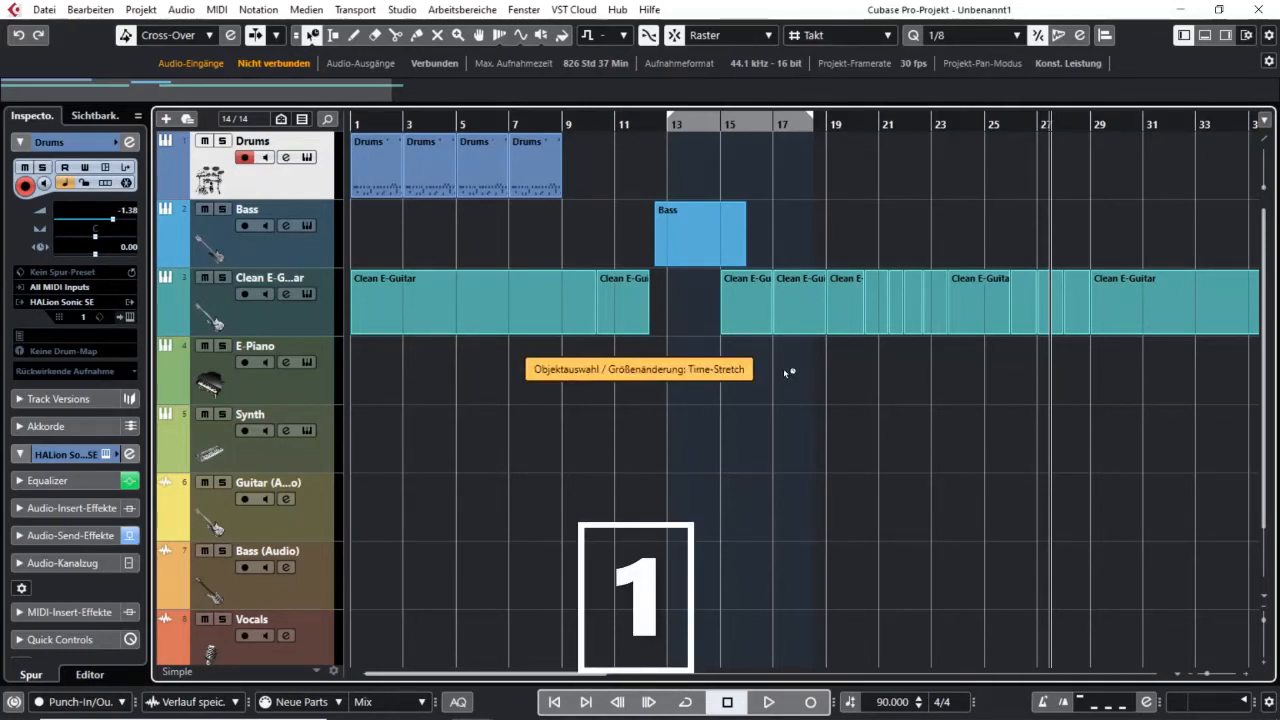
pyautogui.press('1')
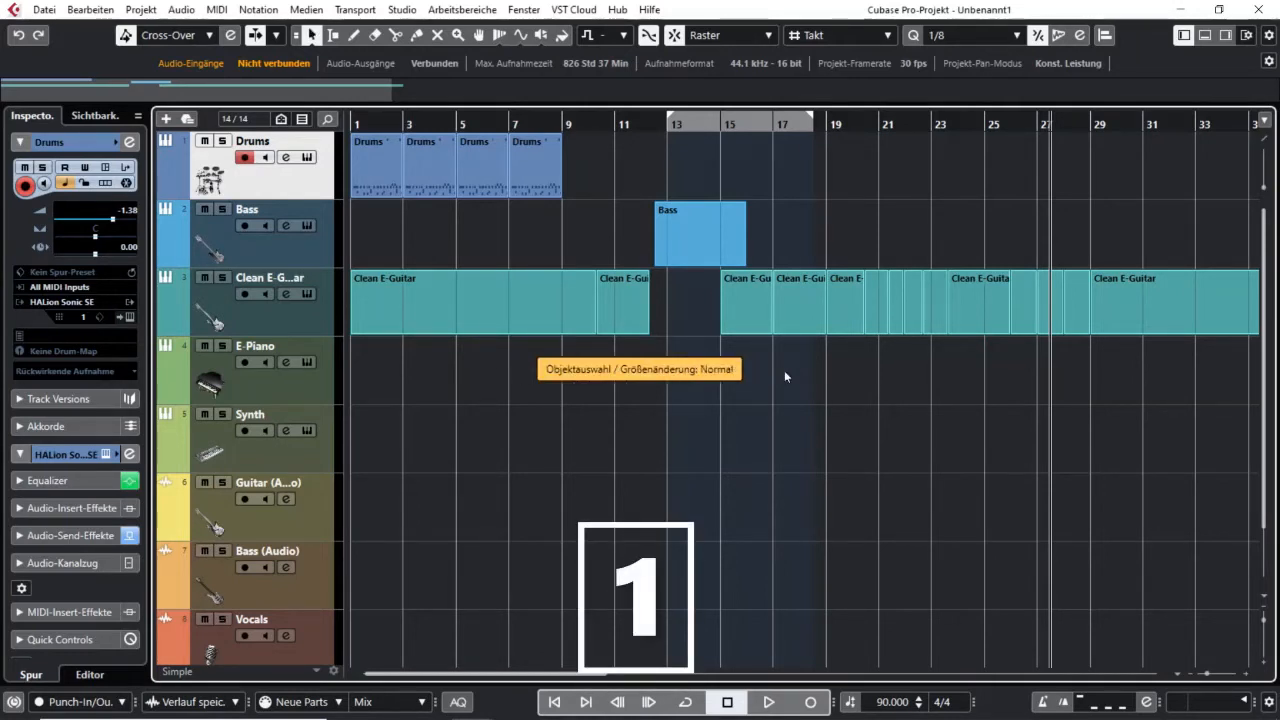
pyautogui.press('1')
pyautogui.press('1')
pyautogui.press('1')
pyautogui.press('1')
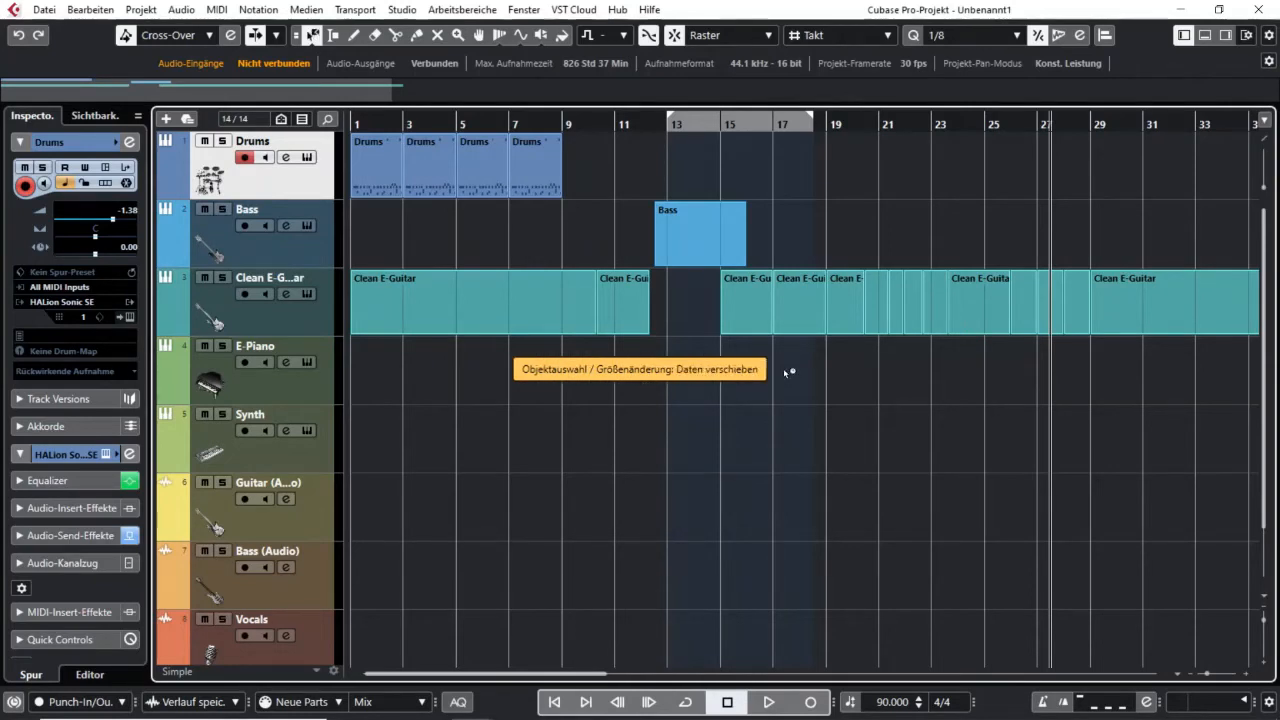
pyautogui.press('1')
pyautogui.click(310, 36)
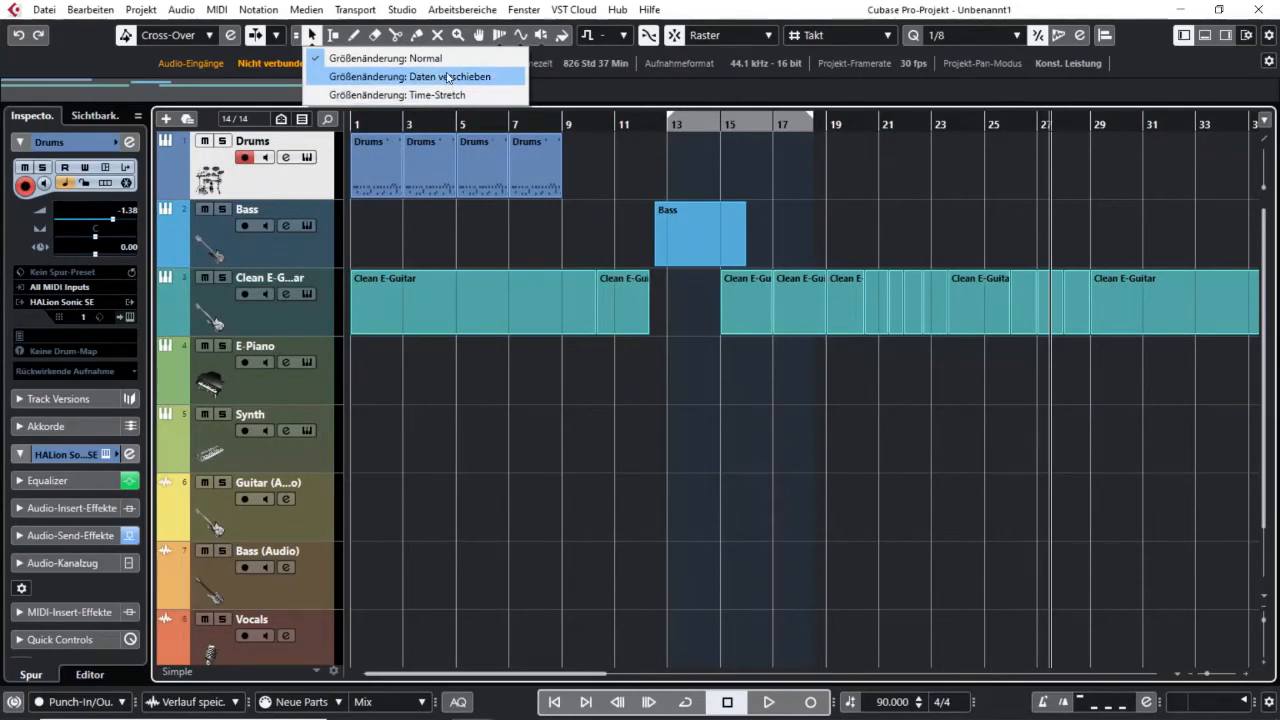
pyautogui.click(701, 442)
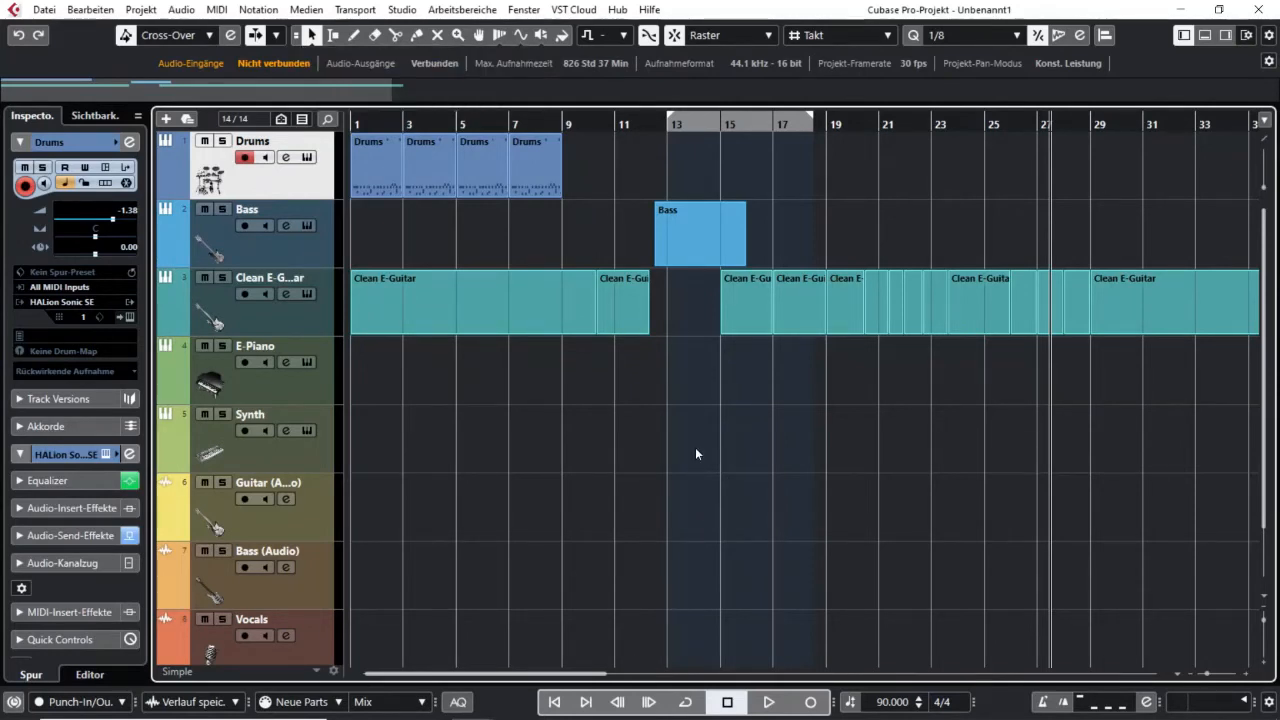
# Hide the Inspector and draw an empty part on the Synth track from bar 7 to bar 21
pyautogui.hotkey('ctrl', 'alt', 'l')
pyautogui.scroll(1, 696, 449)
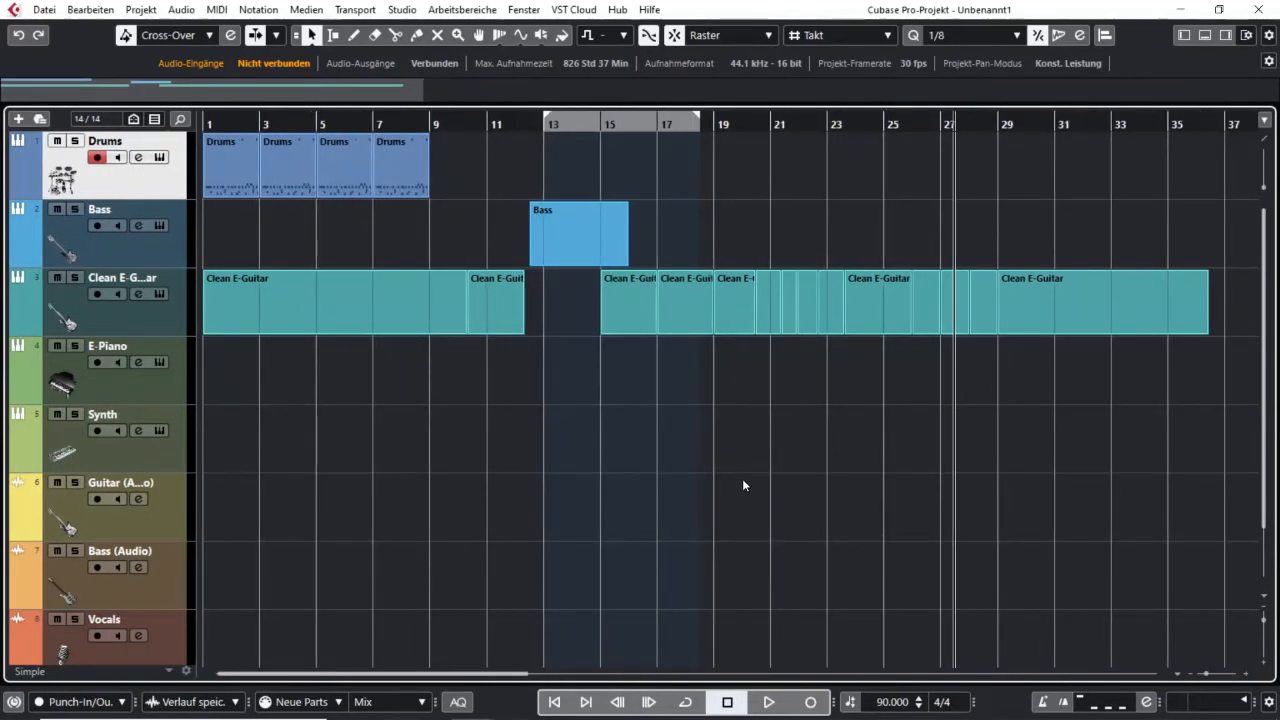
pyautogui.press('alt')
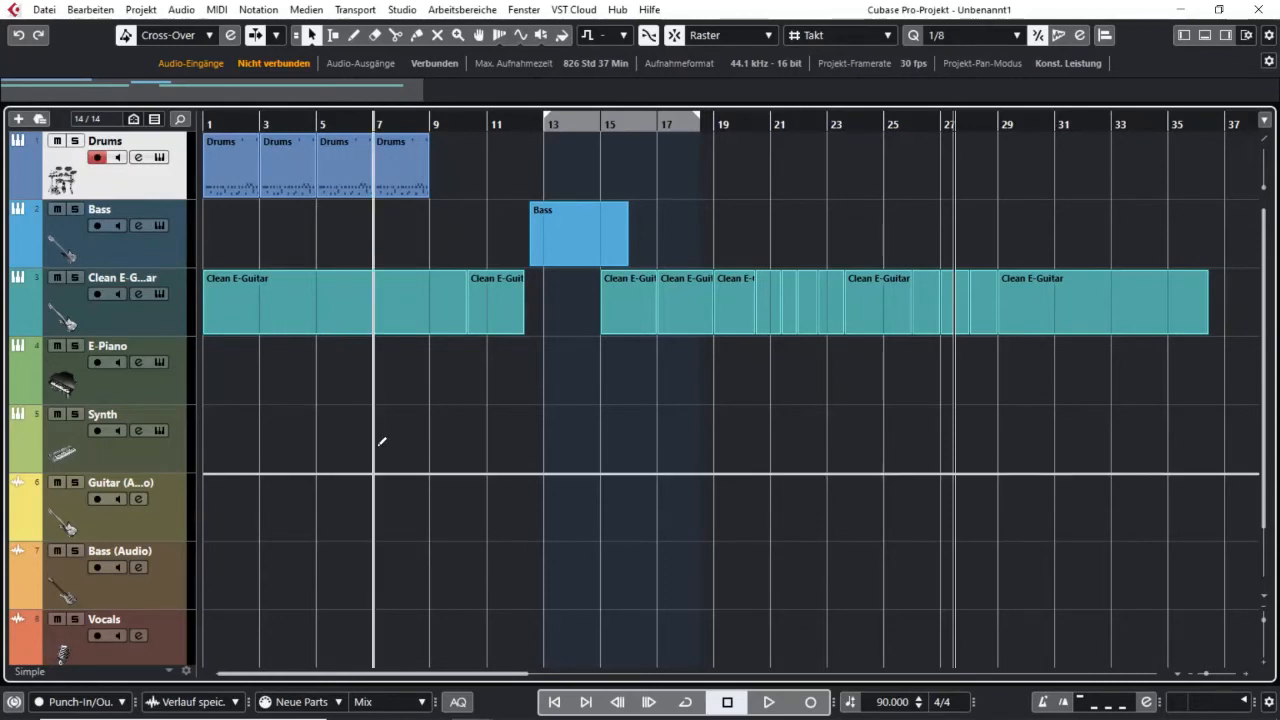
pyautogui.moveTo(380, 443); pyautogui.dragTo(786, 420)
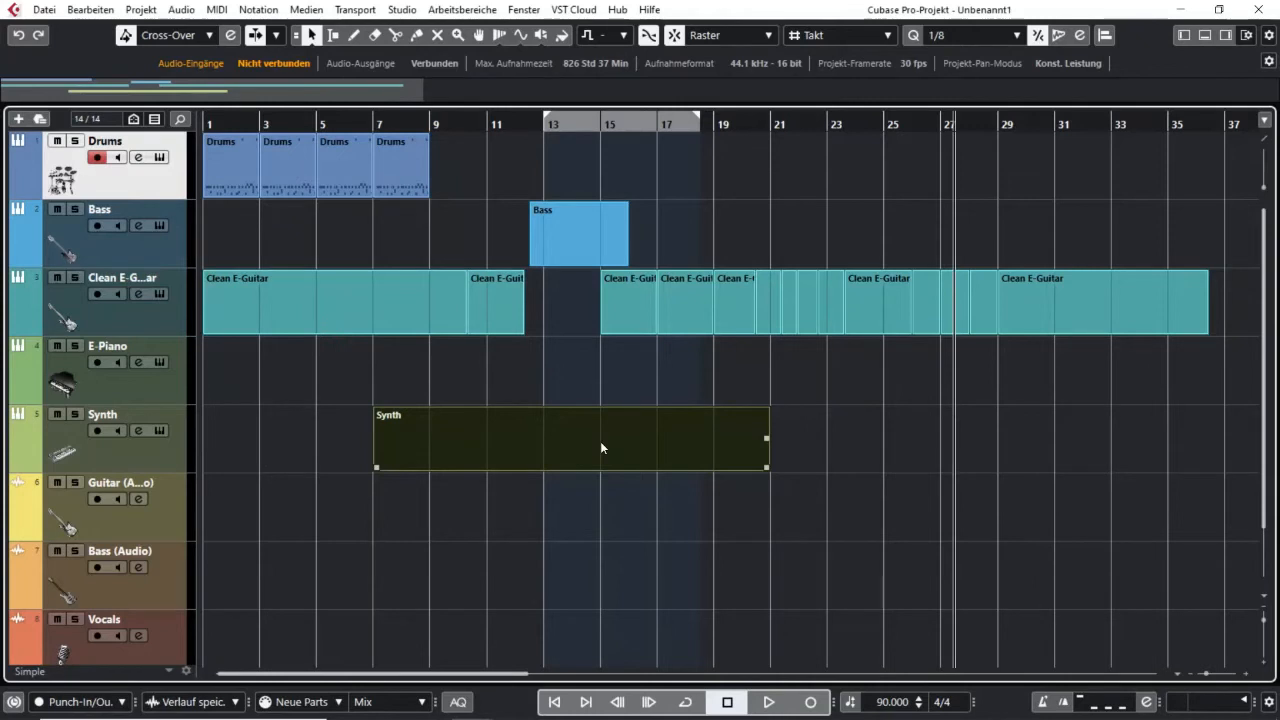
# Split the Synth part at bars 17, 11 and 15 while keeping Object Selection active
pyautogui.press('alt')
pyautogui.press('alt')
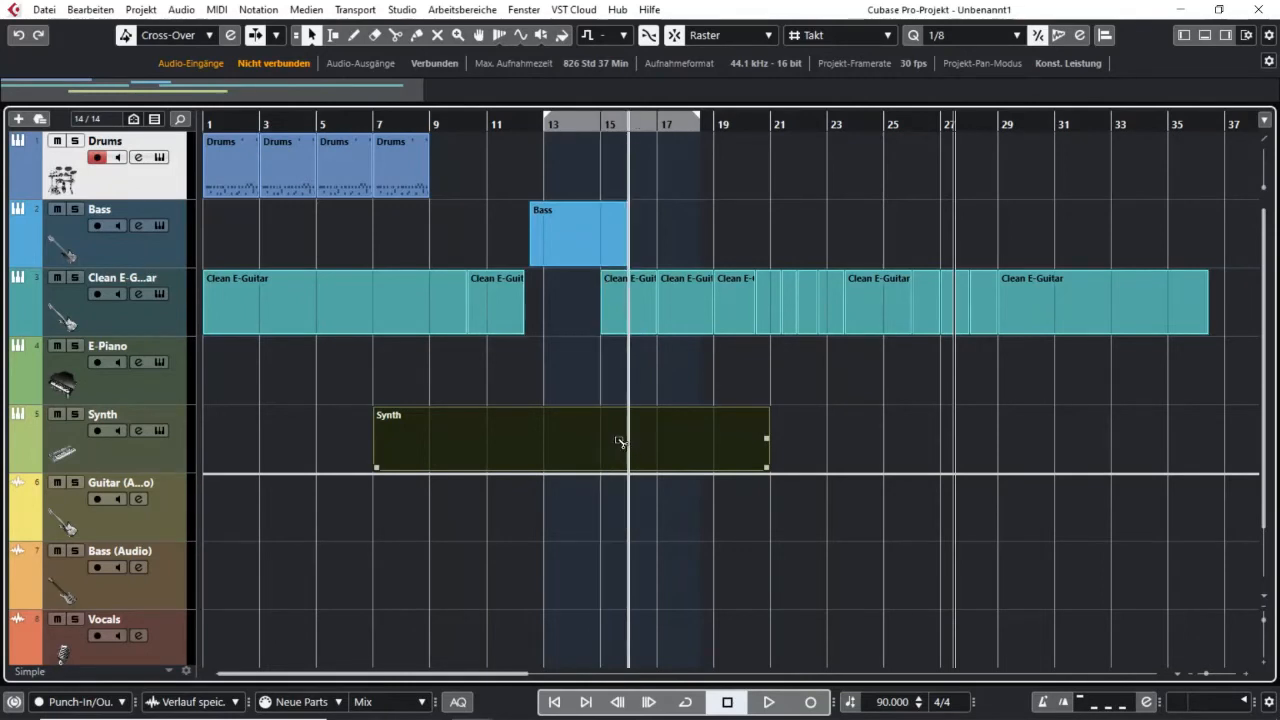
pyautogui.keyDown('alt'); pyautogui.click(657, 443); pyautogui.keyUp('alt')
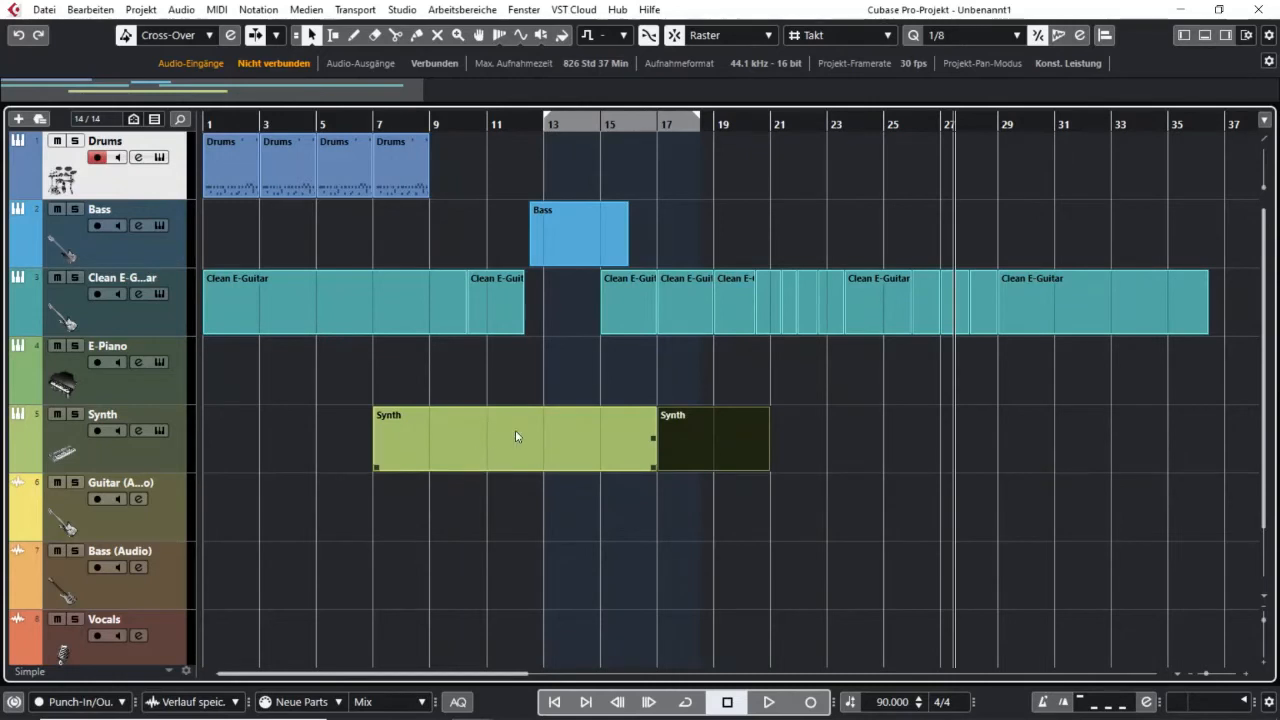
pyautogui.keyDown('alt'); pyautogui.click(492, 446); pyautogui.keyUp('alt')
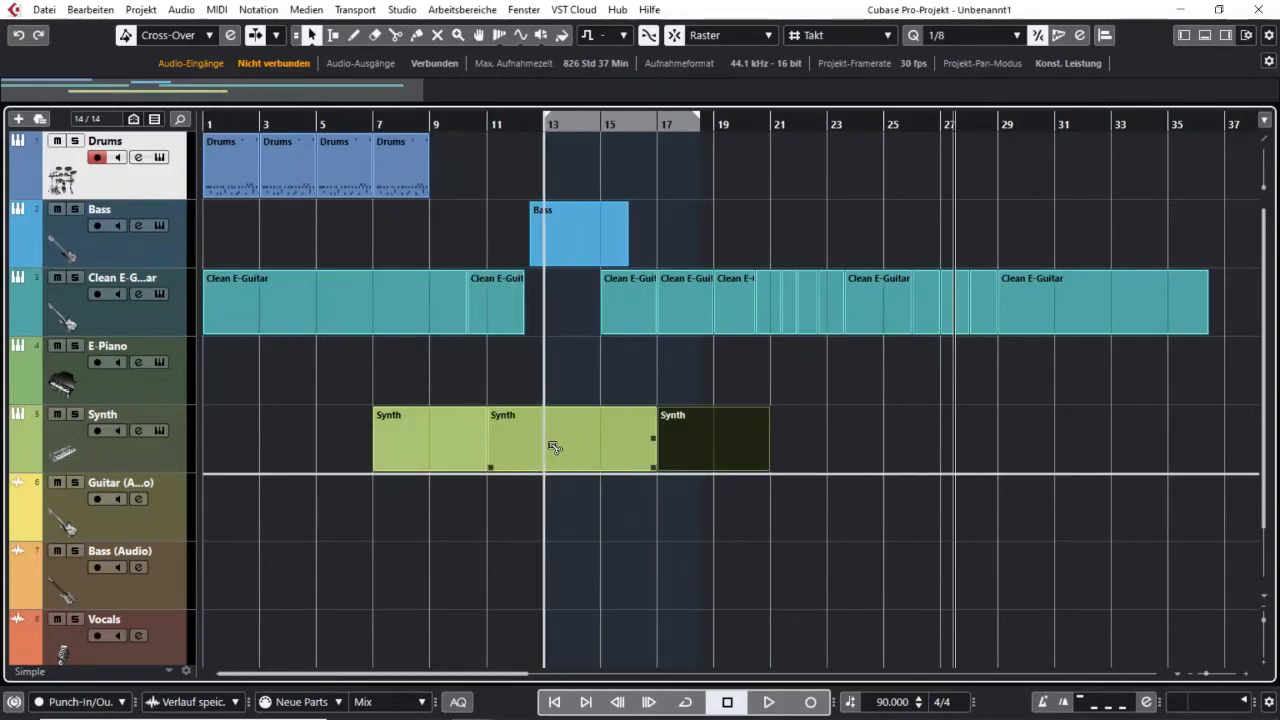
pyautogui.keyDown('alt'); pyautogui.click(598, 443); pyautogui.keyUp('alt')
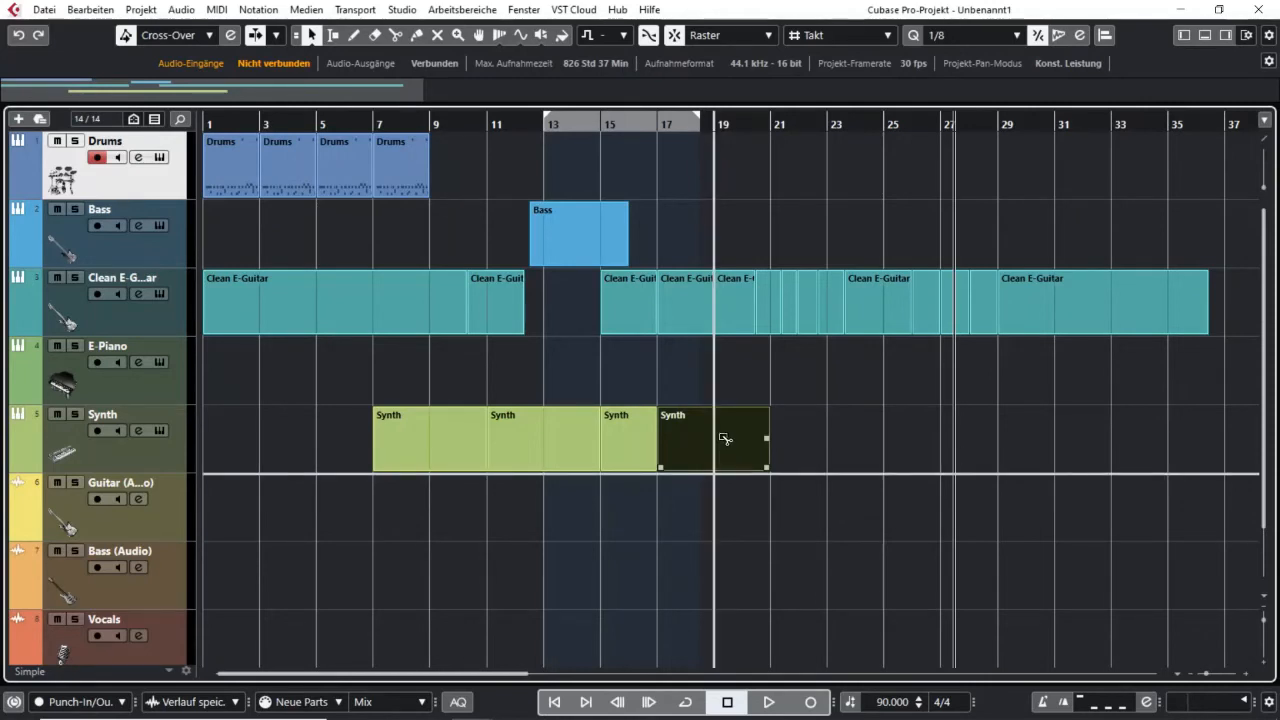
# Copy the last Synth part to bar 22 on the same track and copy that one to bar 27 on the E-Piano track
pyautogui.moveTo(725, 438); pyautogui.dragTo(880, 446)
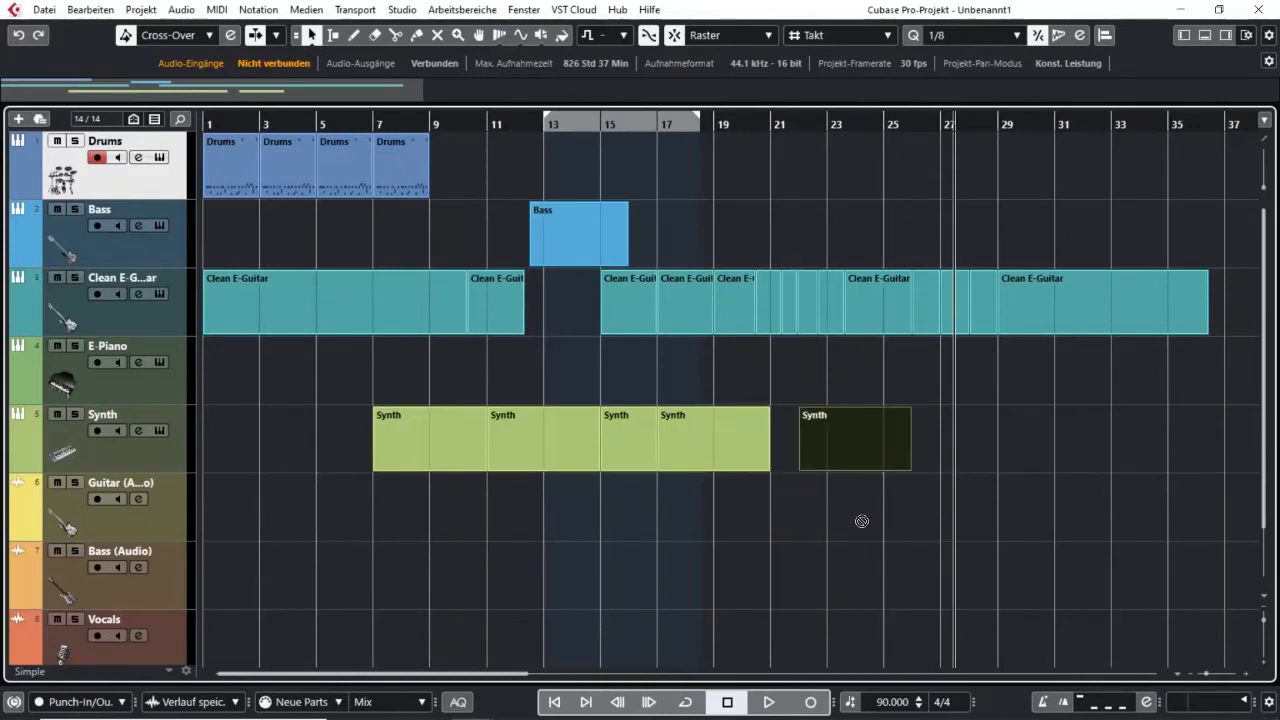
pyautogui.moveTo(858, 430); pyautogui.dragTo(1000, 362)
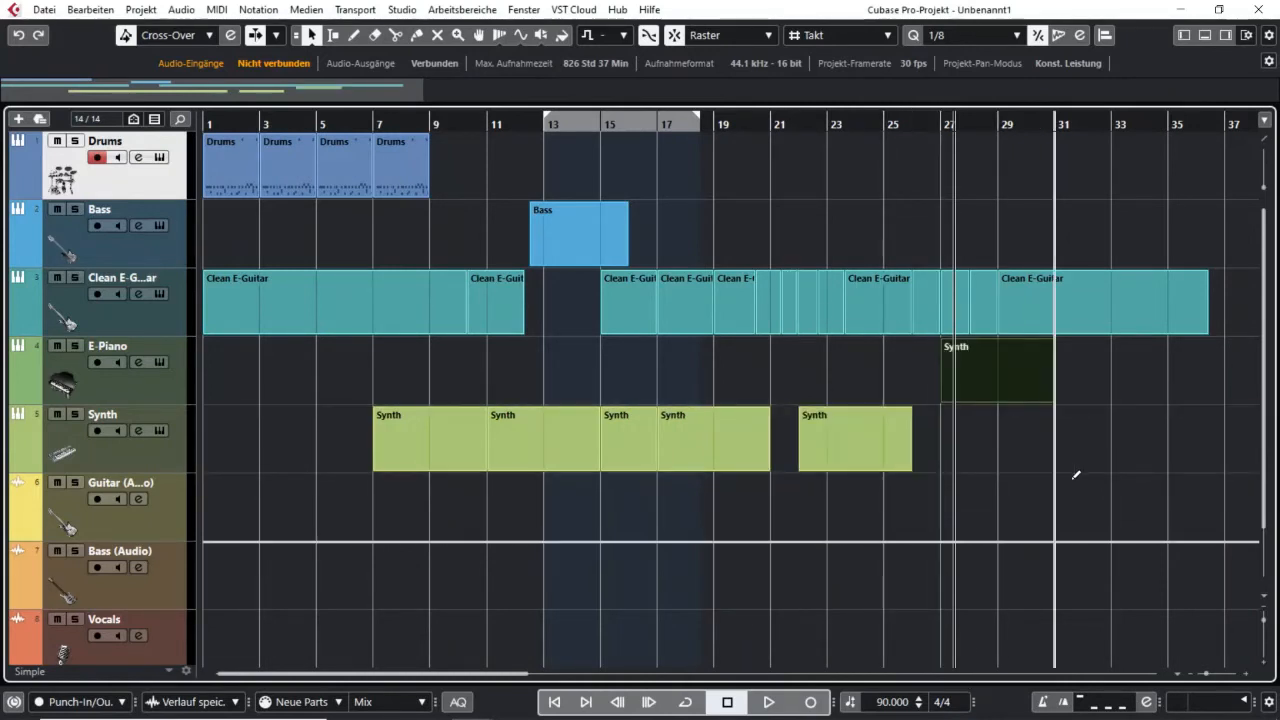
pyautogui.click(857, 462)
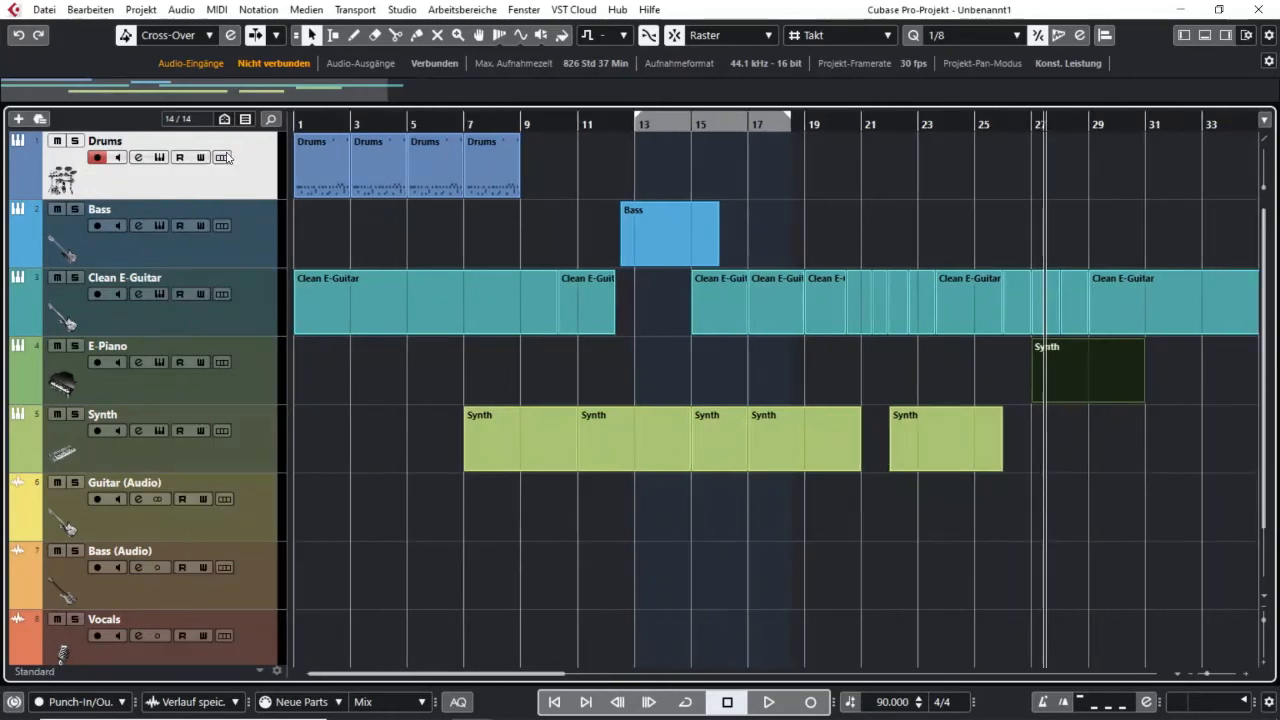
# Show the lanes of the Drums track and audition the third and fourth Drums parts on Unterspur 1
pyautogui.click(222, 157)
pyautogui.click(440, 262)
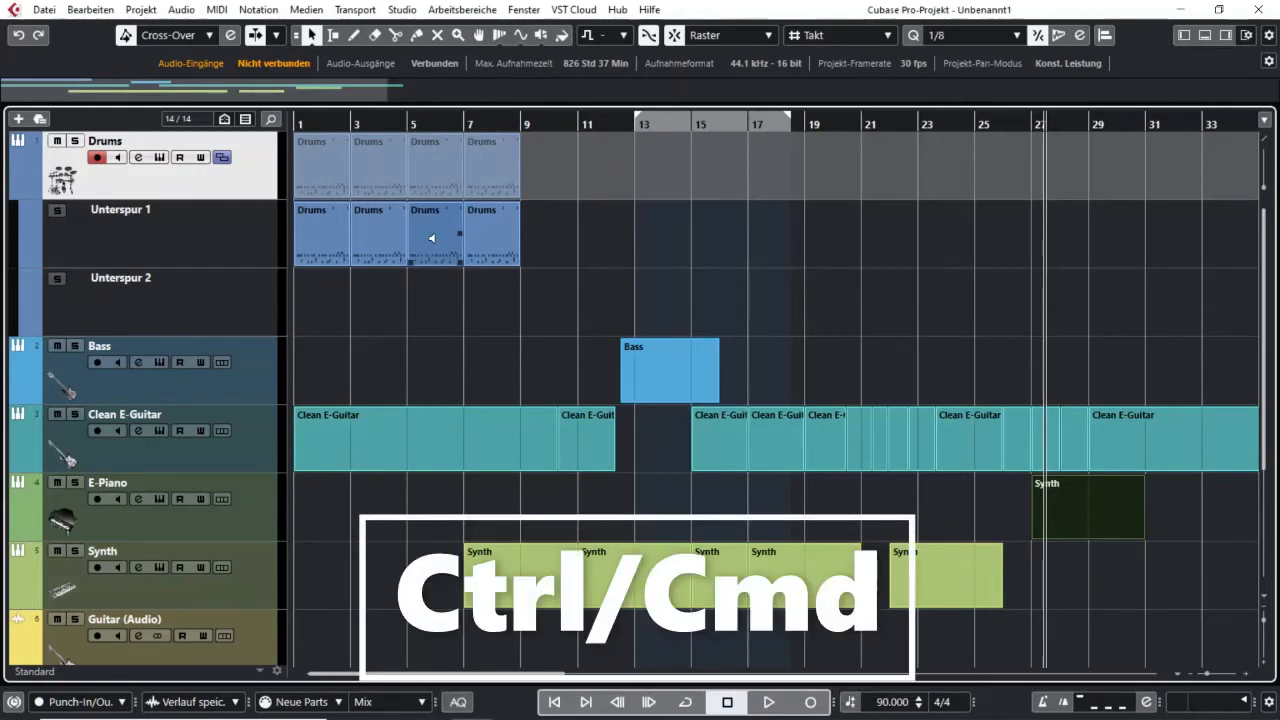
pyautogui.keyDown('ctrl'); pyautogui.click(418, 230); pyautogui.keyUp('ctrl')
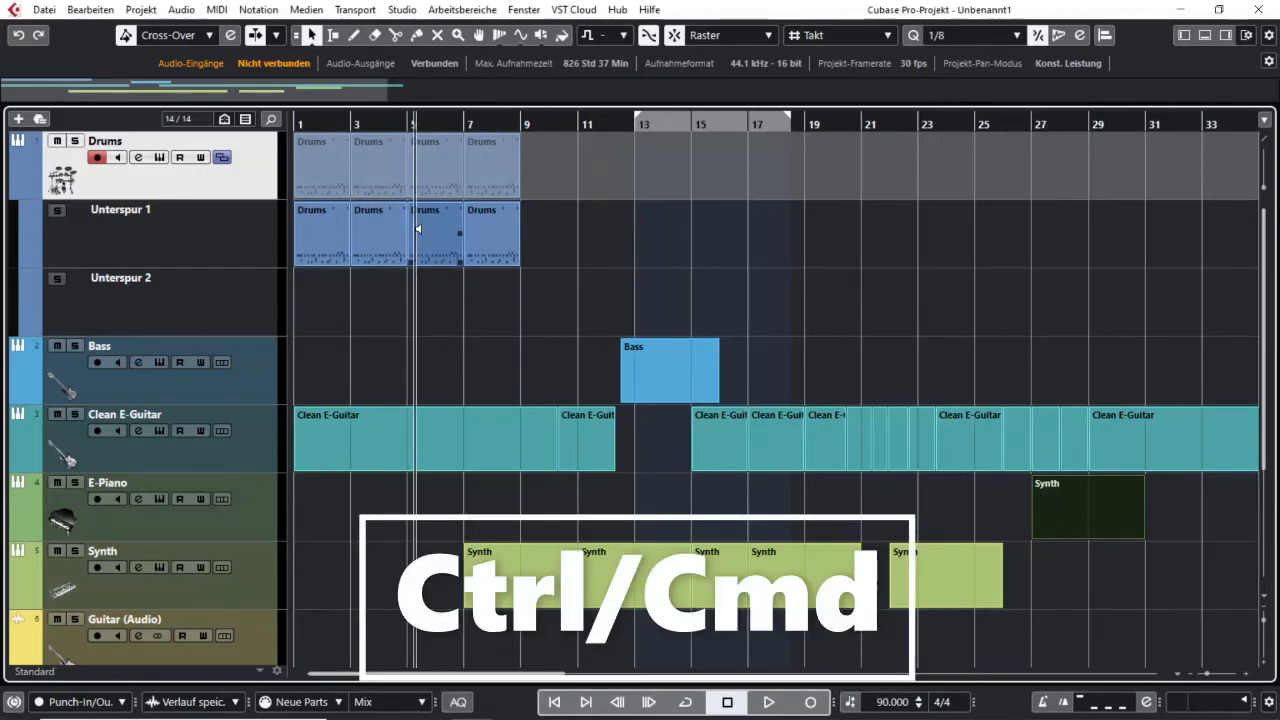
pyautogui.keyDown('ctrl'); pyautogui.click(480, 232); pyautogui.keyUp('ctrl')
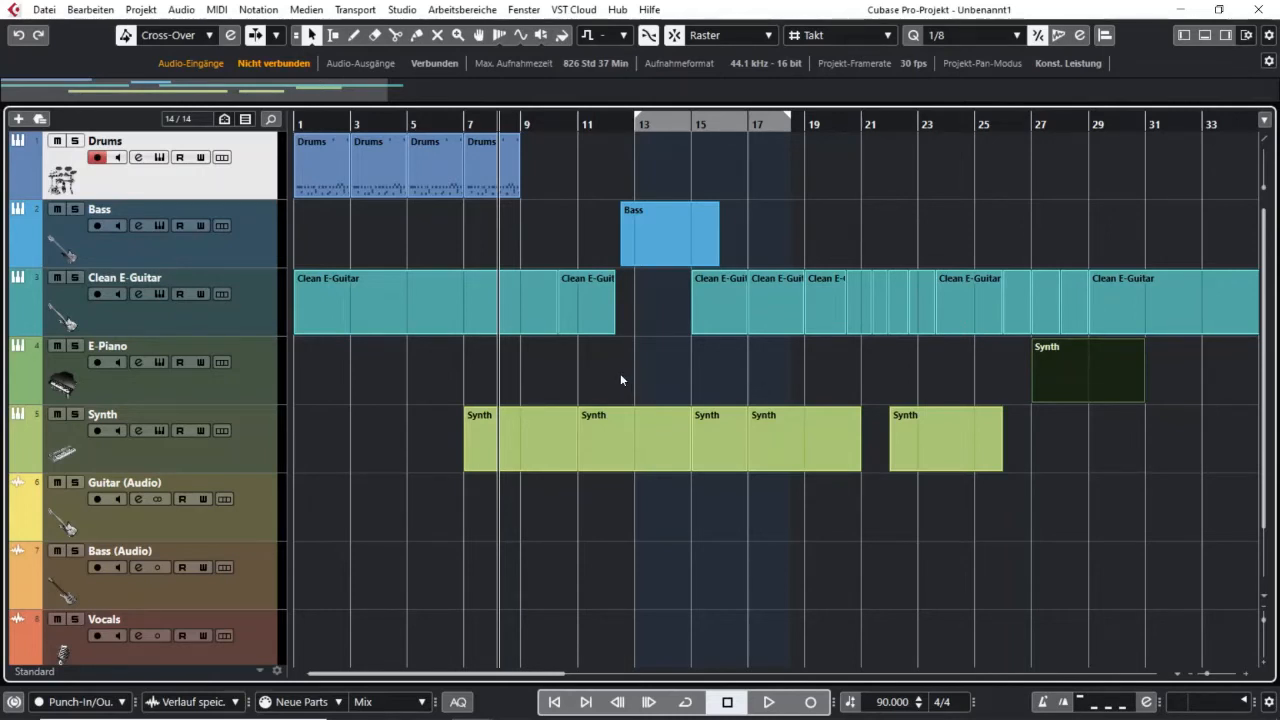
# With the Range Selection tool, mark bars 5 to 7 and then bars 7 to 8 of the first Clean E-Guitar part, and play the last range
pyautogui.rightClick(588, 380)
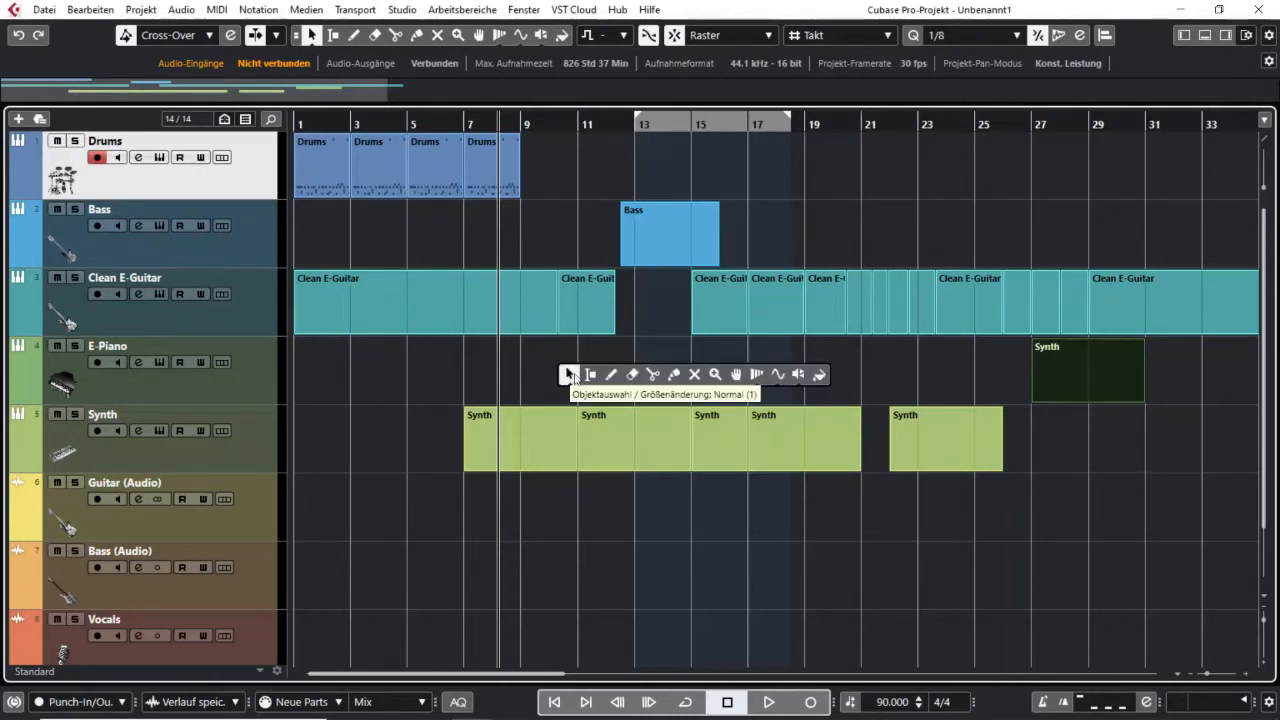
pyautogui.click(582, 375)
pyautogui.click(620, 377)
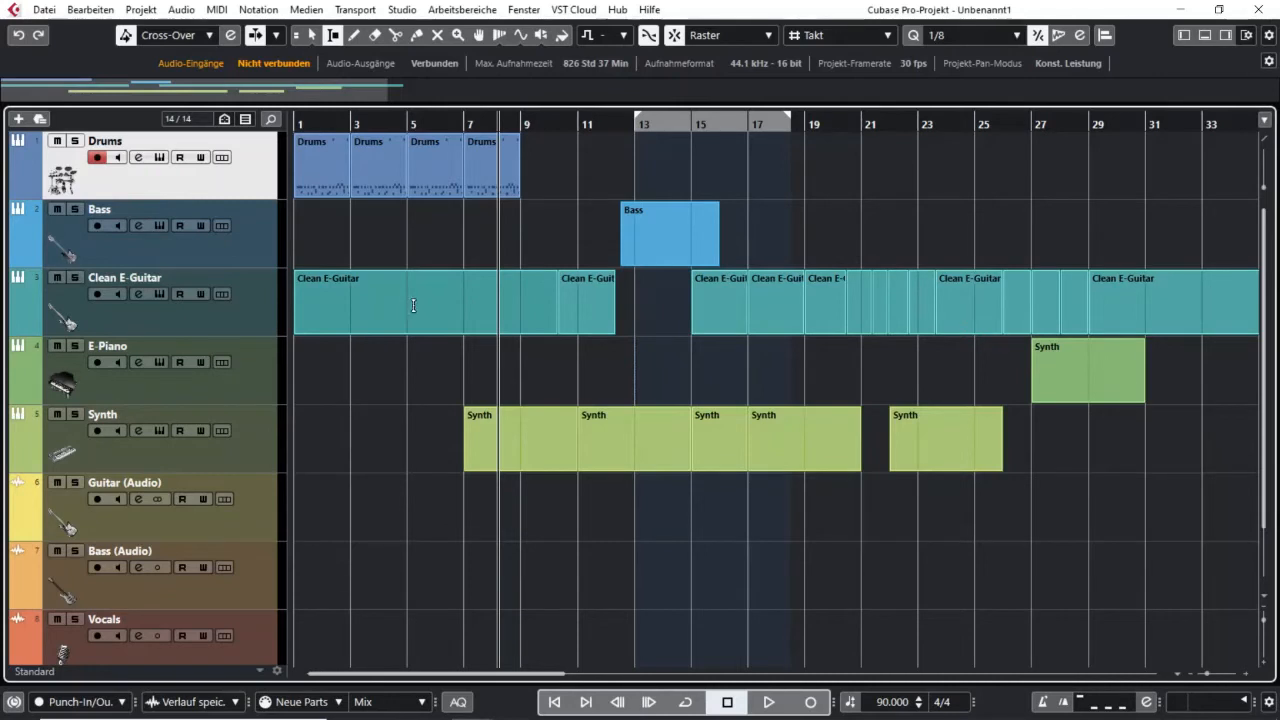
pyautogui.moveTo(407, 303); pyautogui.dragTo(463, 303)
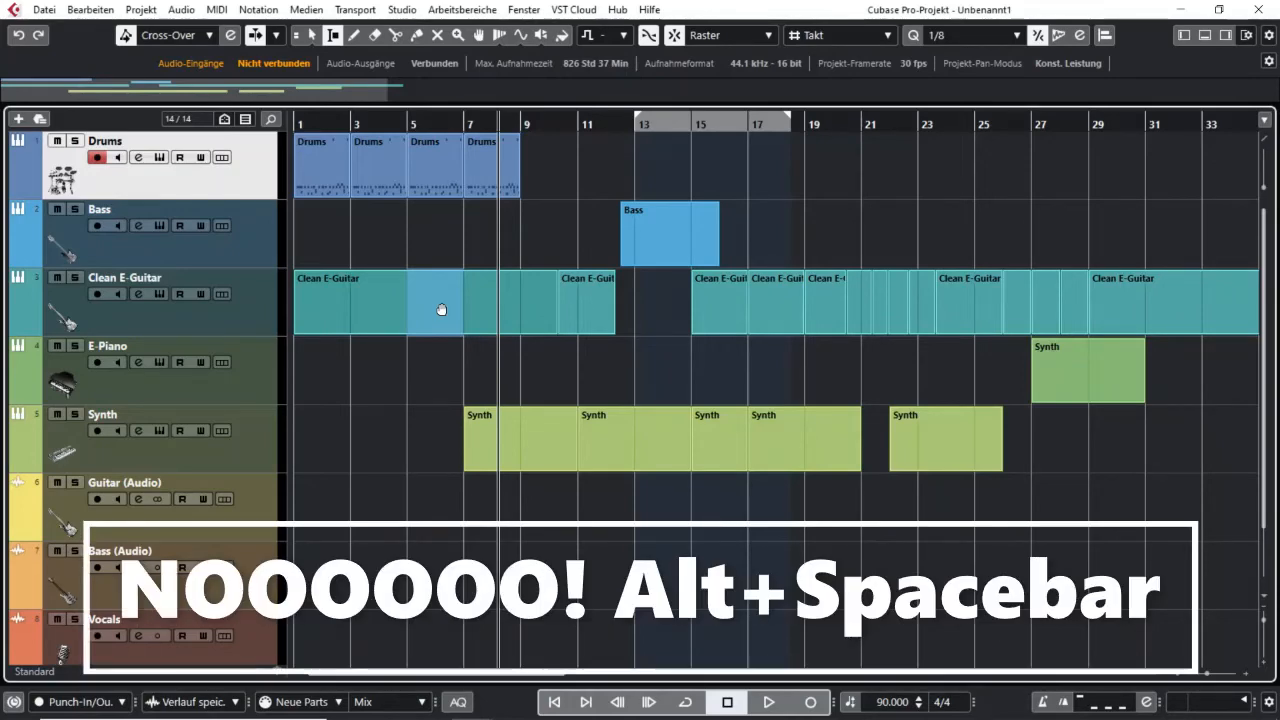
pyautogui.moveTo(473, 286); pyautogui.dragTo(489, 287)
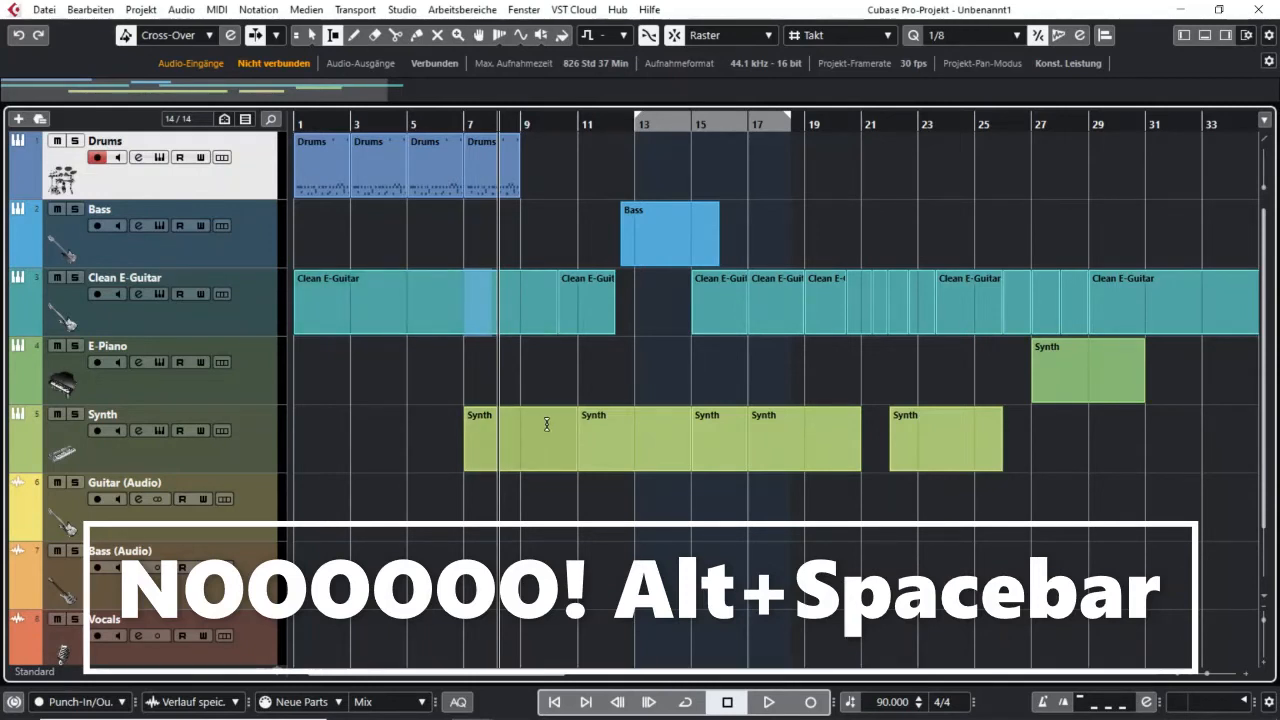
pyautogui.hotkey('alt', 'space')
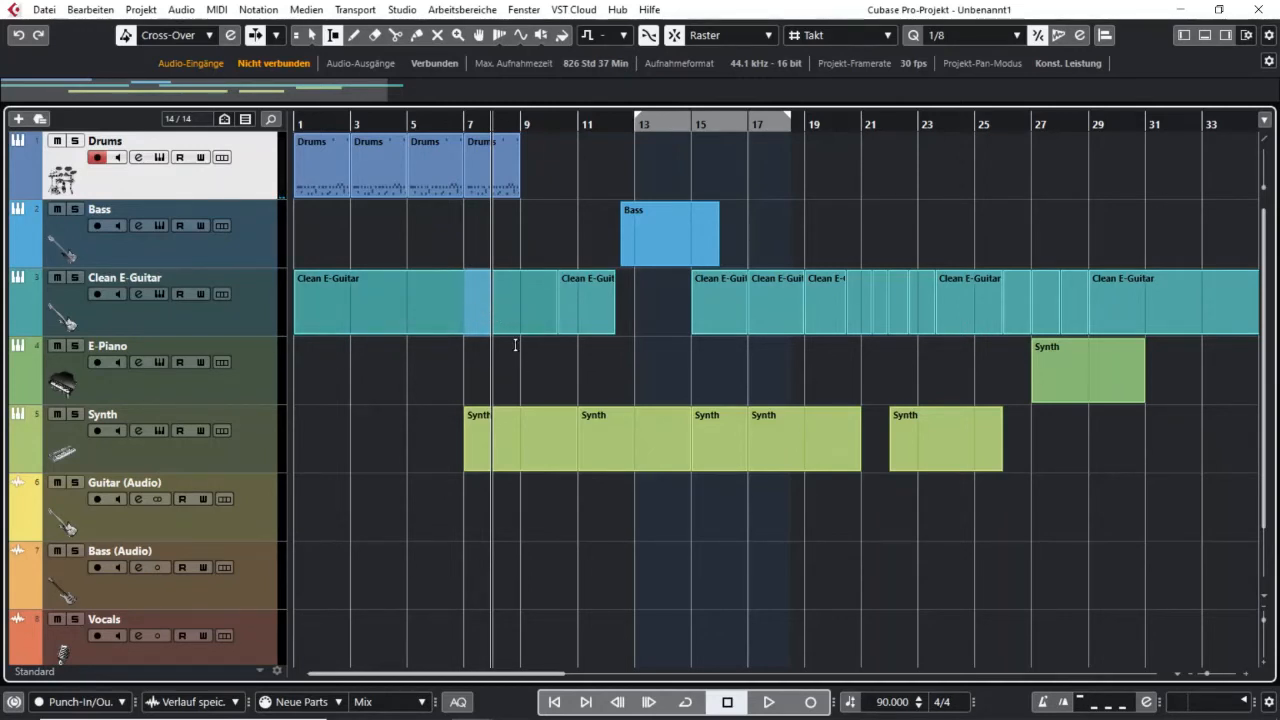
# Select the Bass part with the Object Selection tool and return to the Range Selection tool
pyautogui.press('1')
pyautogui.click(660, 245)
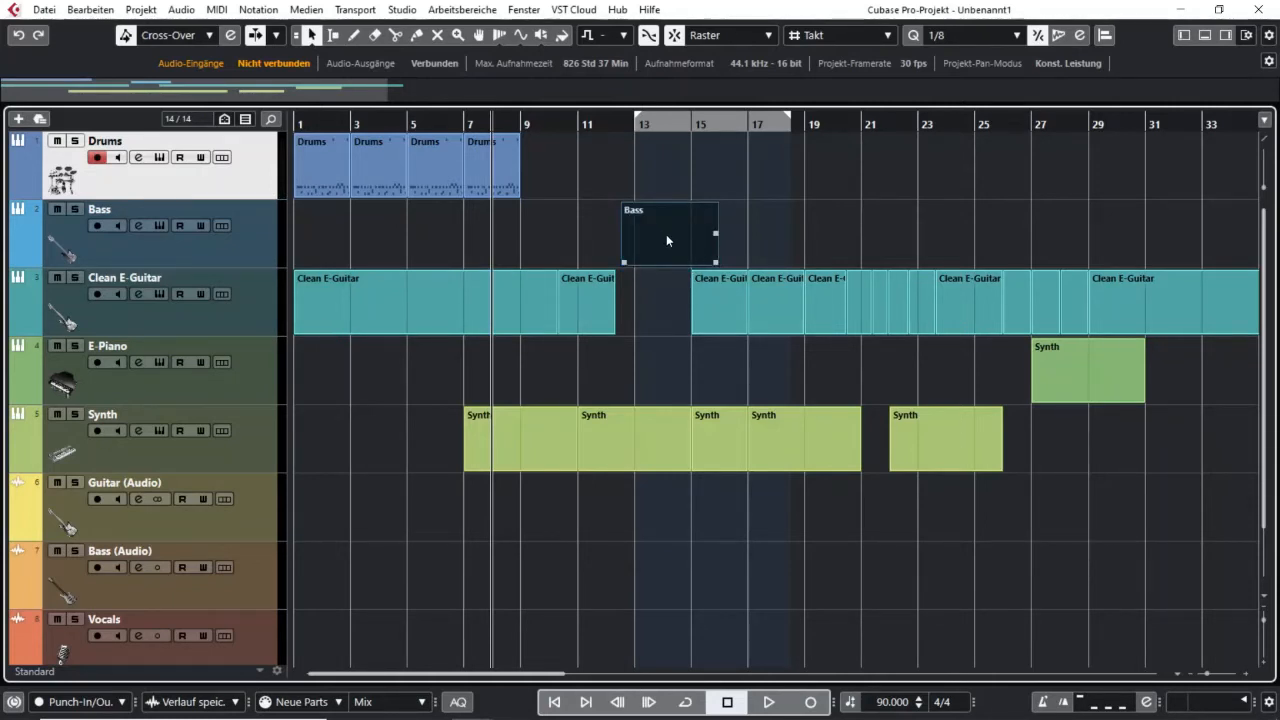
pyautogui.click(595, 379)
pyautogui.rightClick(596, 382)
pyautogui.click(619, 381)
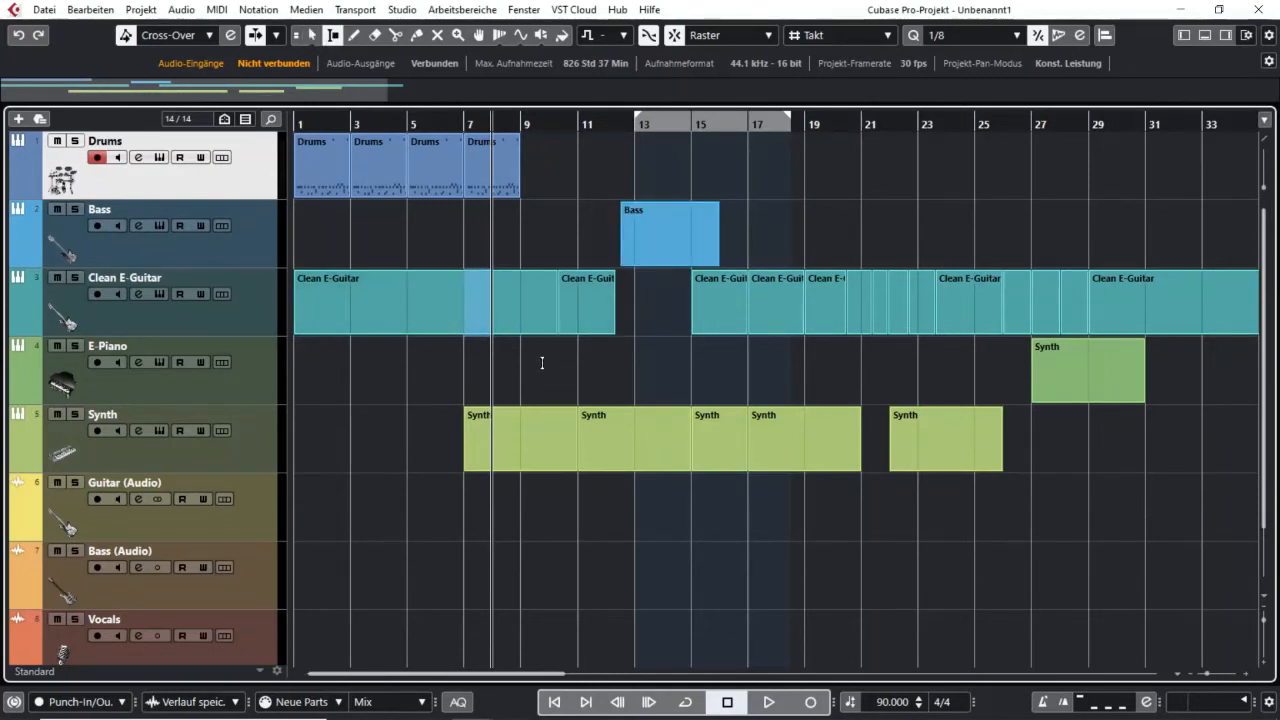
# Mark bars 12 to 15 on the Synth track, loop-record that range on the armed Drums track and stop
pyautogui.moveTo(598, 454); pyautogui.dragTo(695, 443)
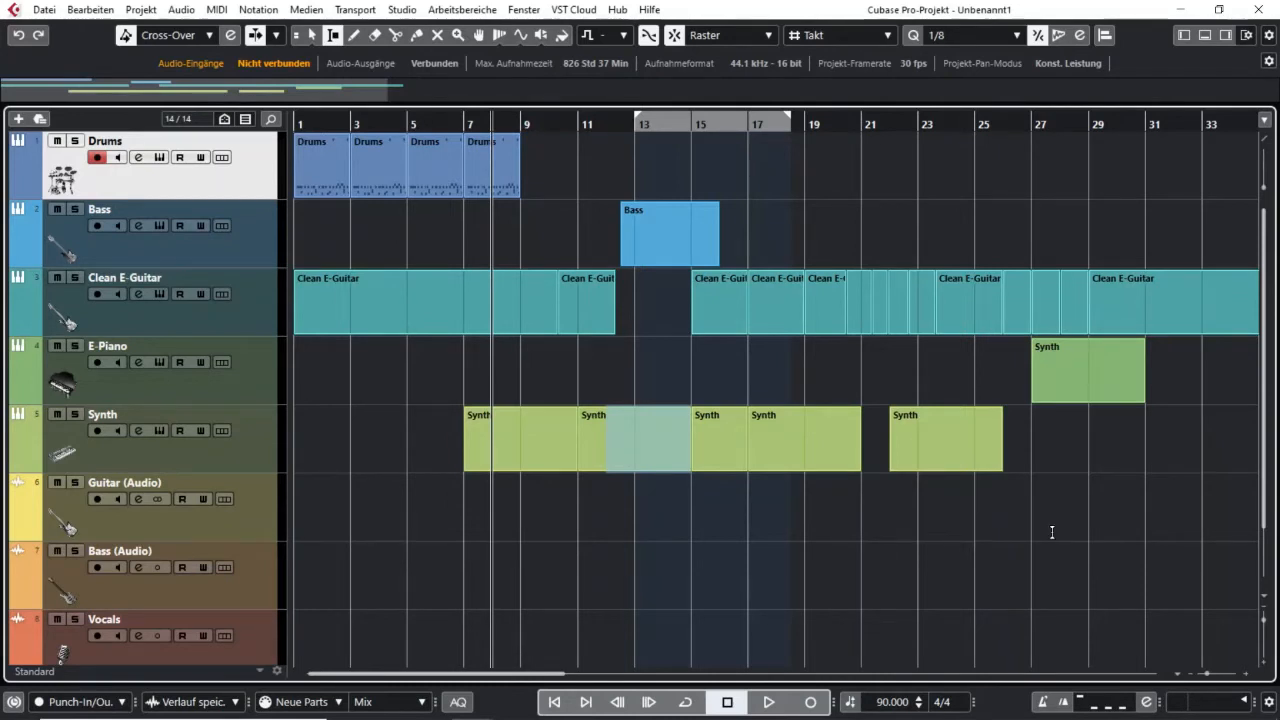
pyautogui.hotkey('shift', 'g')
pyautogui.press('KP_Multiply')
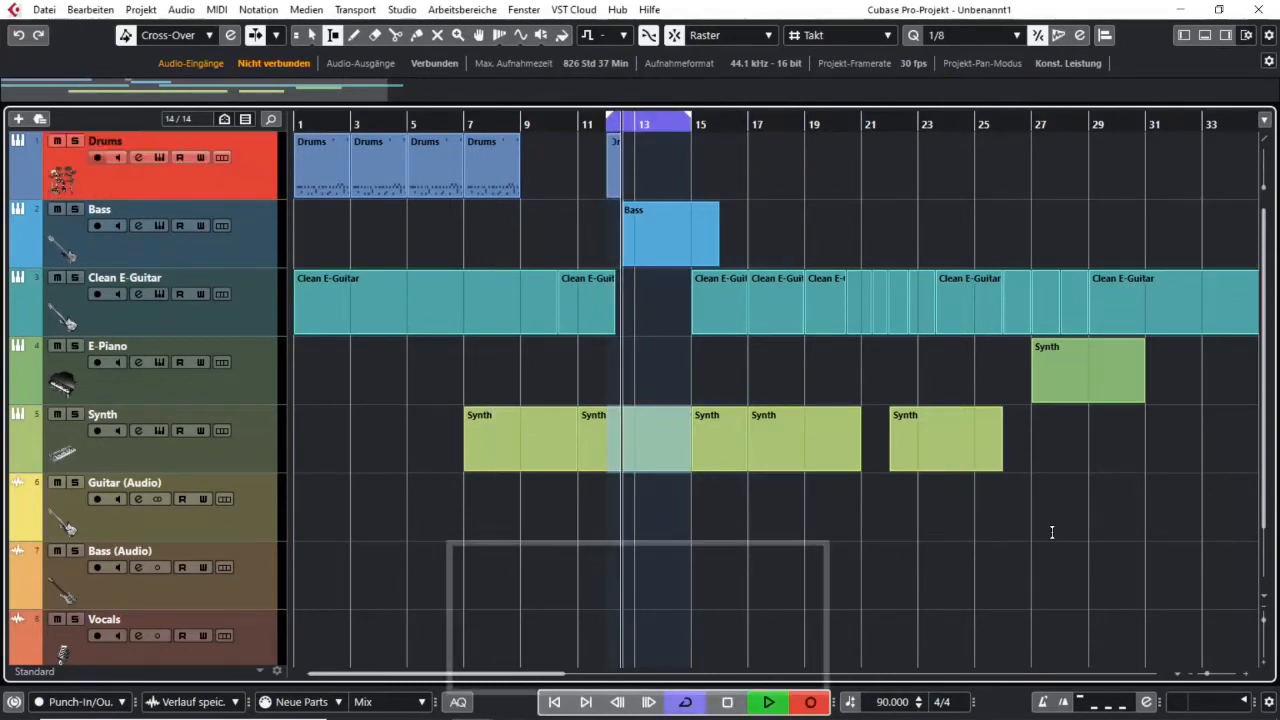
pyautogui.hotkey('alt', 'p')
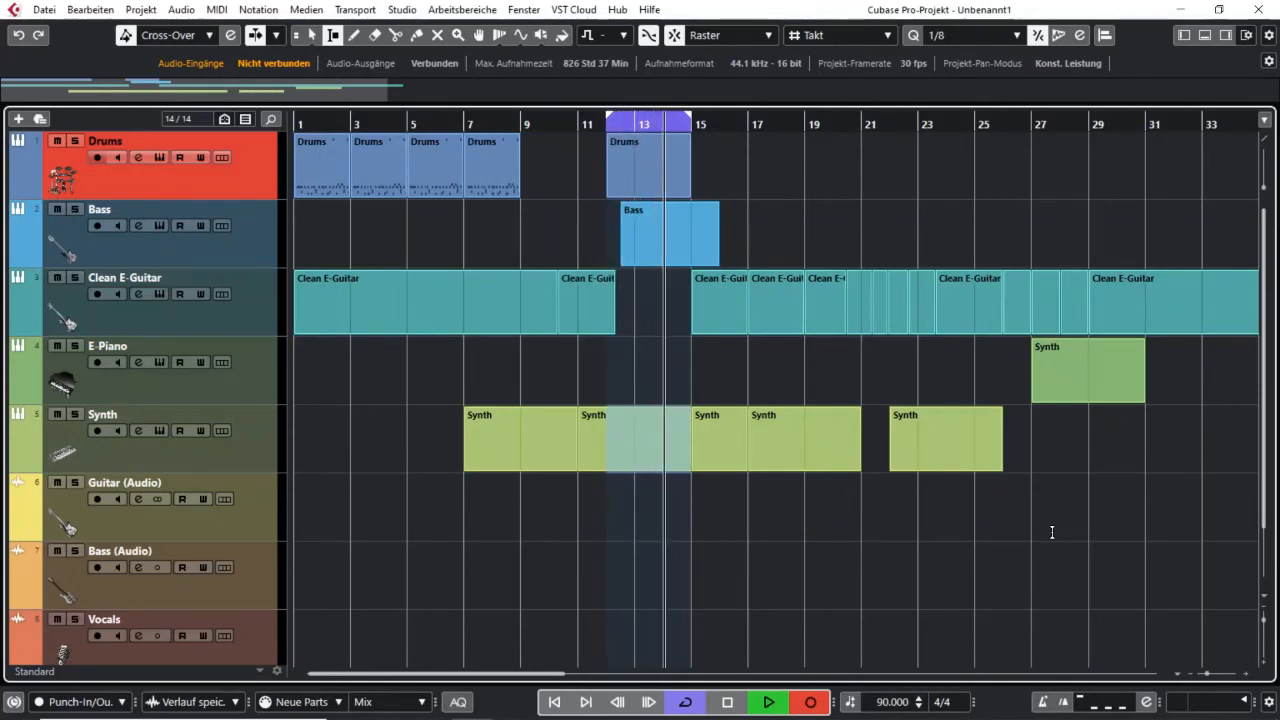
pyautogui.press('space')
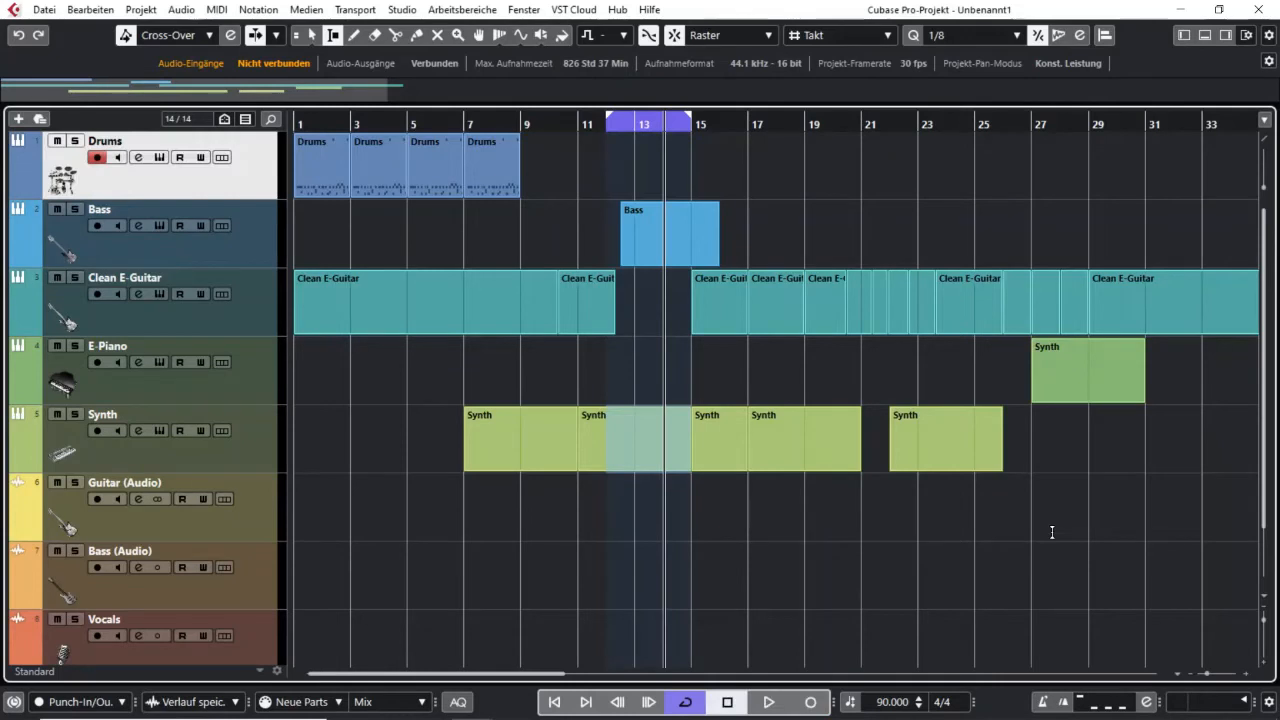
# With Object Selection, set the locators to the short Clean E-Guitar part at bar 22, record over that loop and stop
pyautogui.rightClick(918, 212)
pyautogui.click(925, 214)
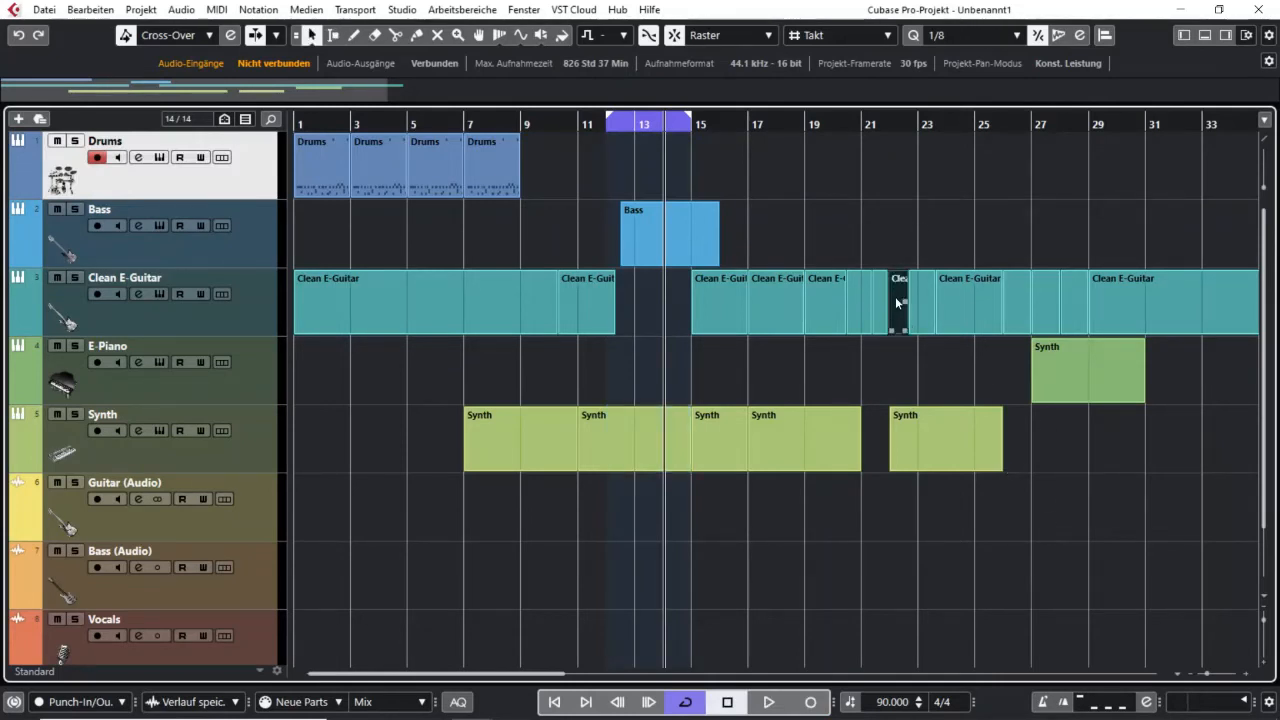
pyautogui.press('p')
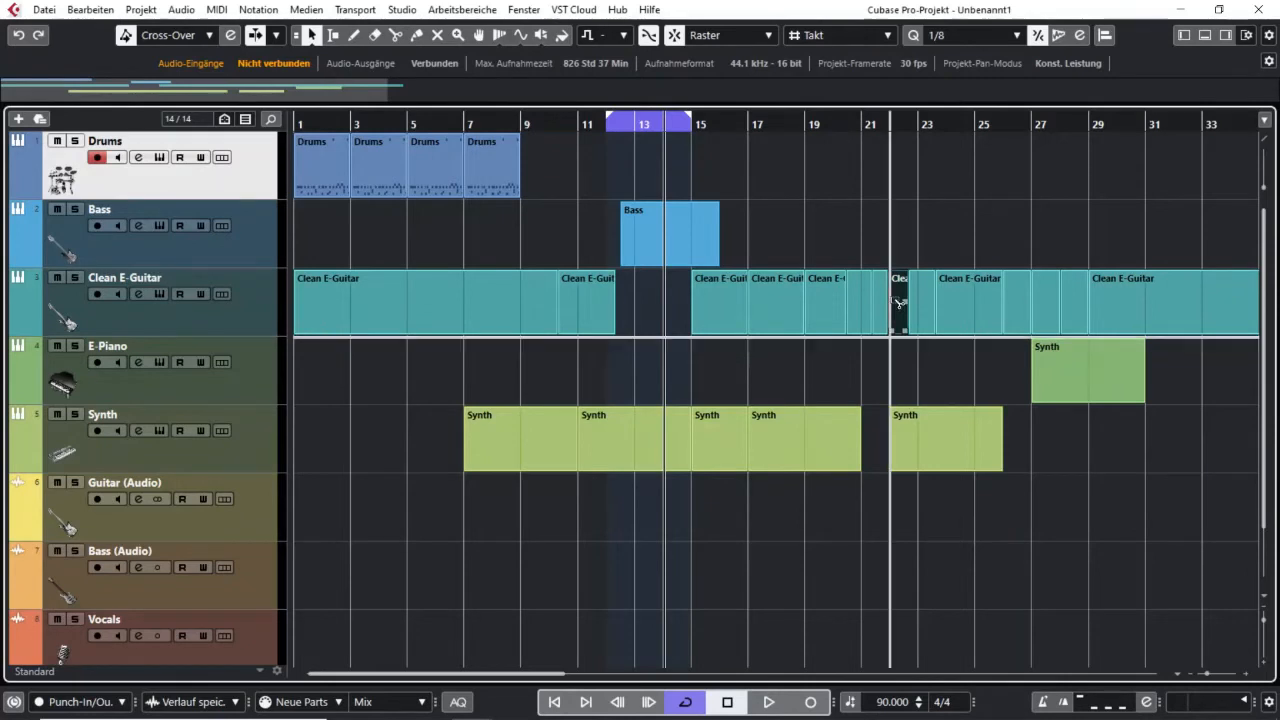
pyautogui.press('KP_Multiply')
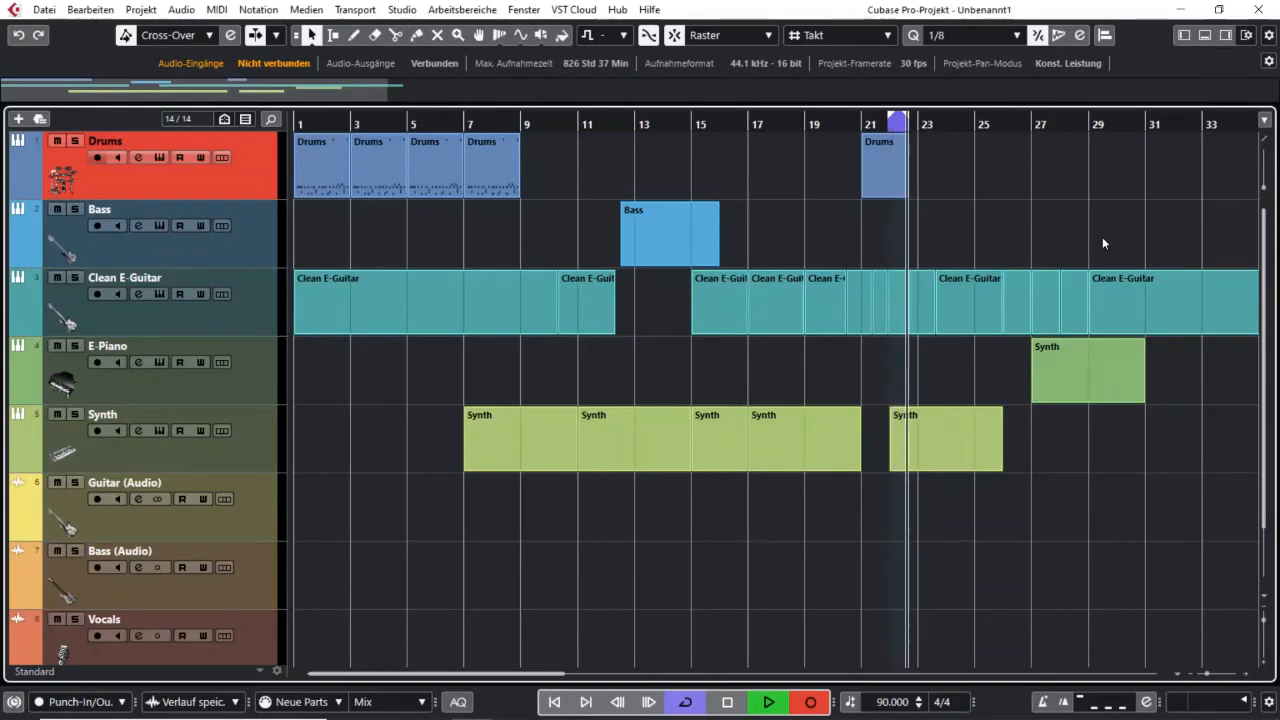
pyautogui.press('space')
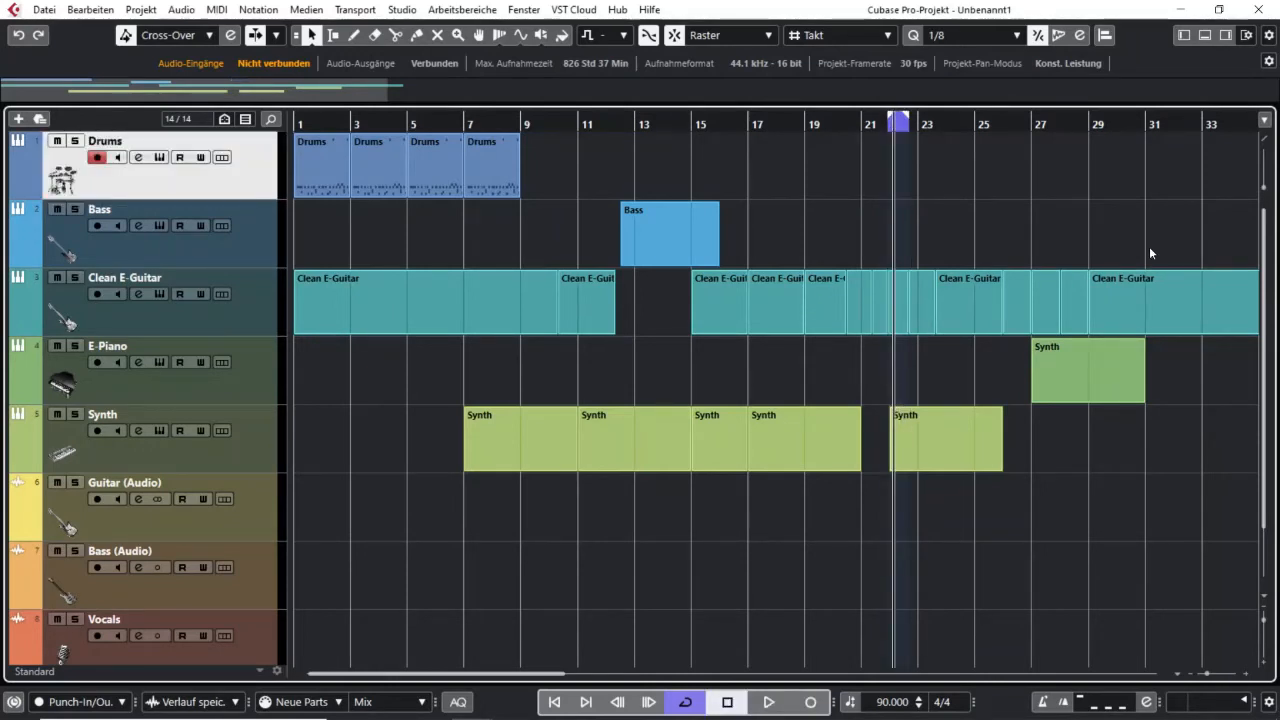
# Locate the project cursor to the start of the first Clean E-Guitar part and to the start of the Bass part
pyautogui.click(1121, 354)
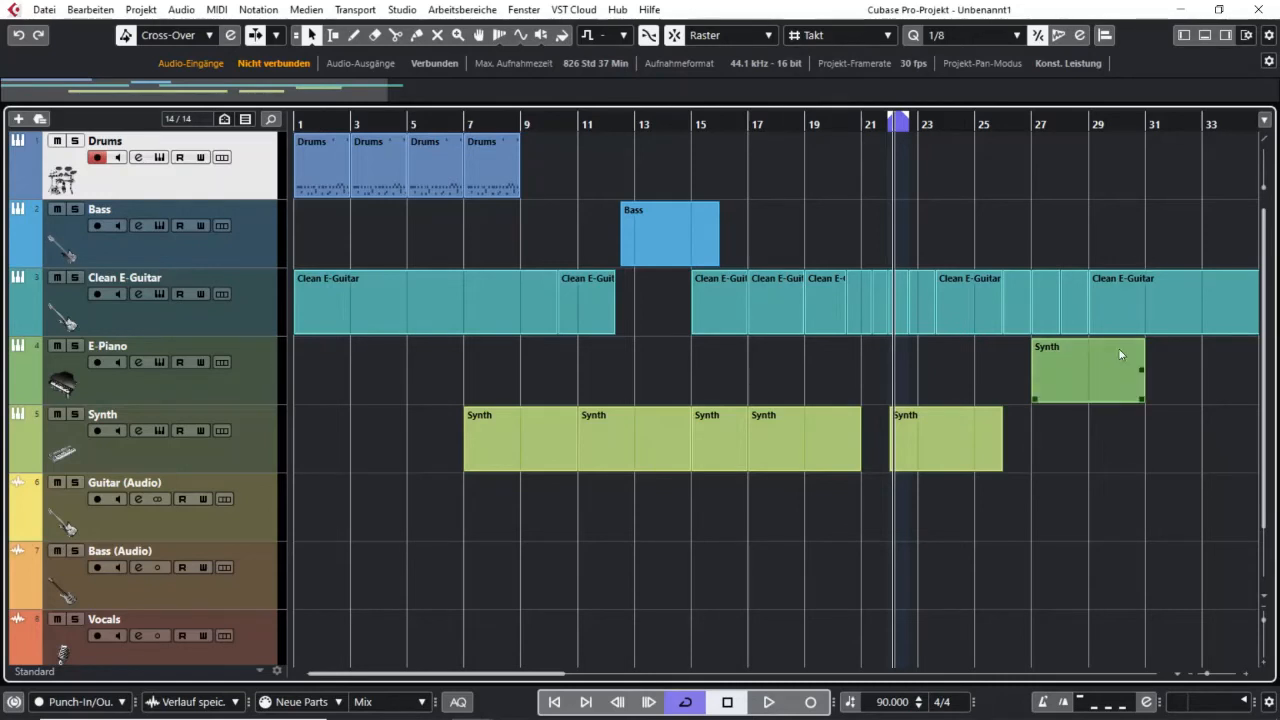
pyautogui.click(454, 308)
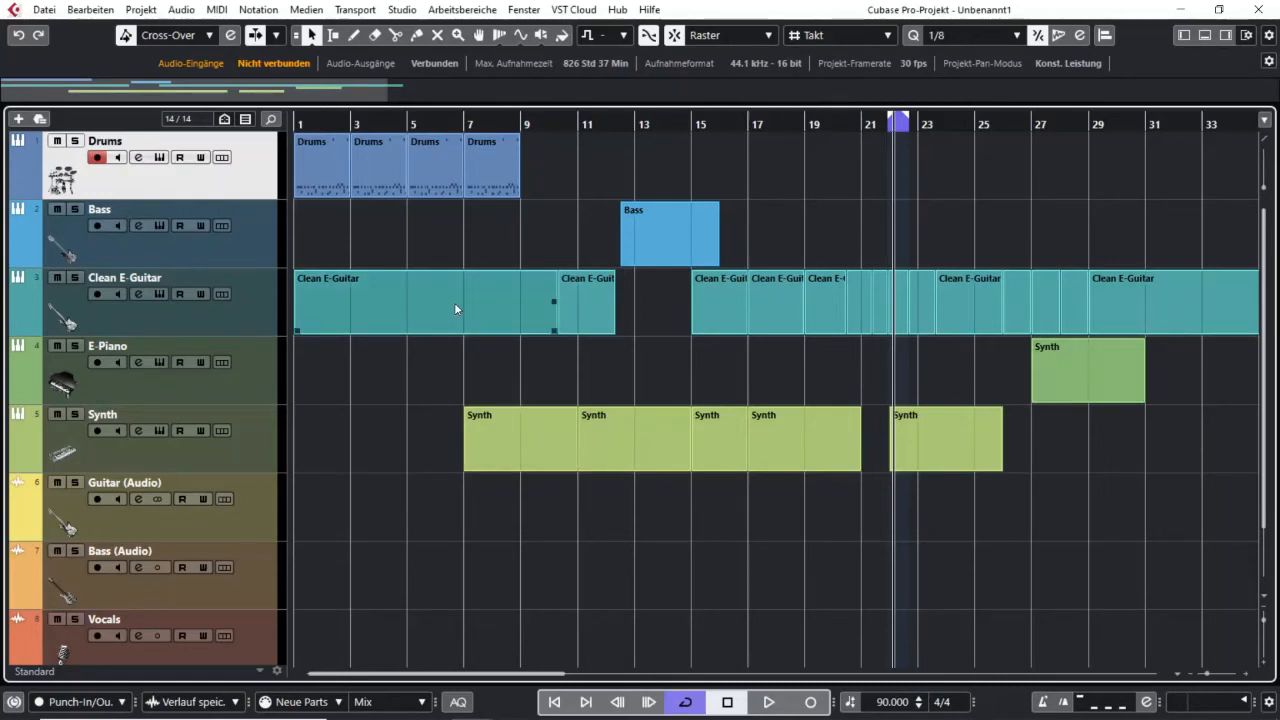
pyautogui.click(454, 305)
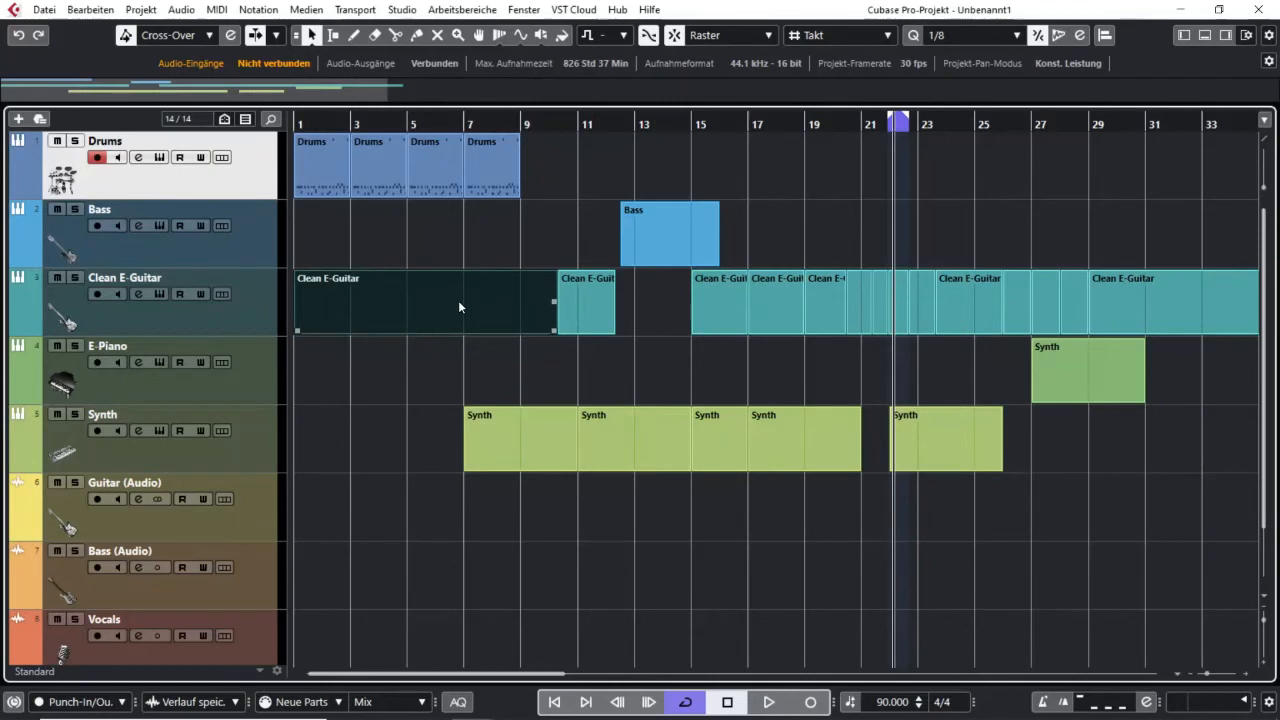
pyautogui.press('l')
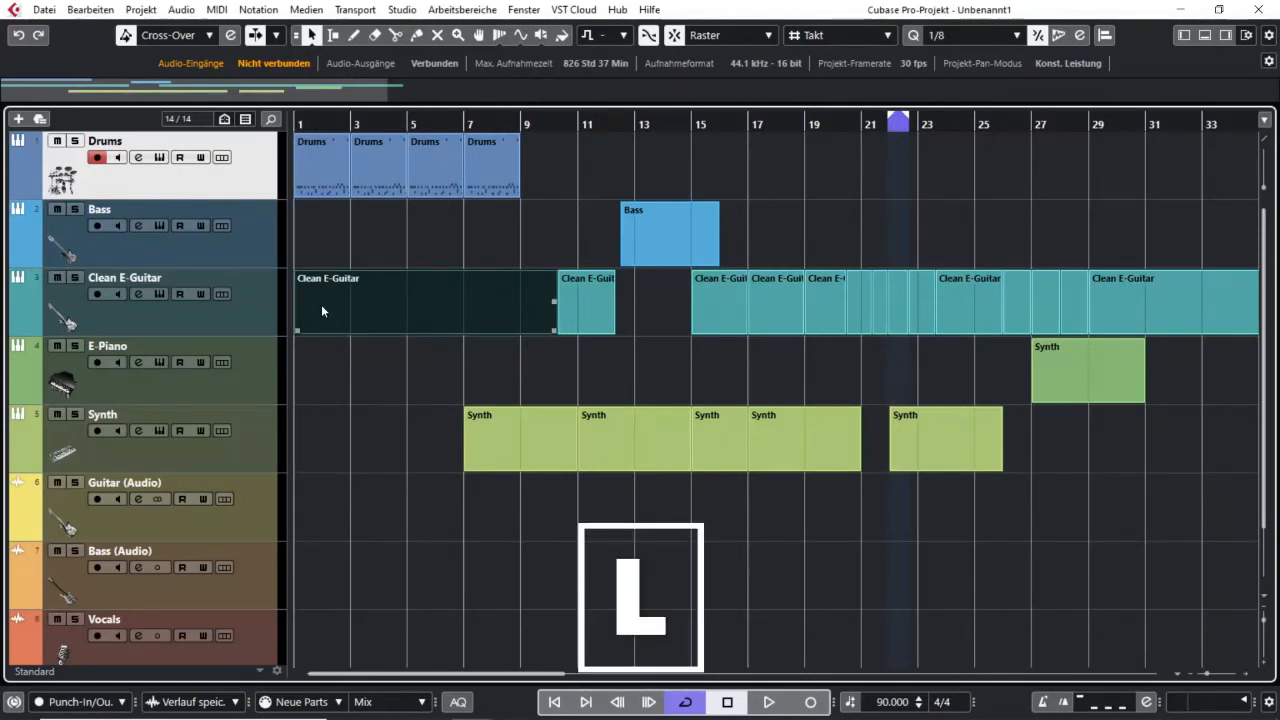
pyautogui.click(660, 256)
pyautogui.press('l')
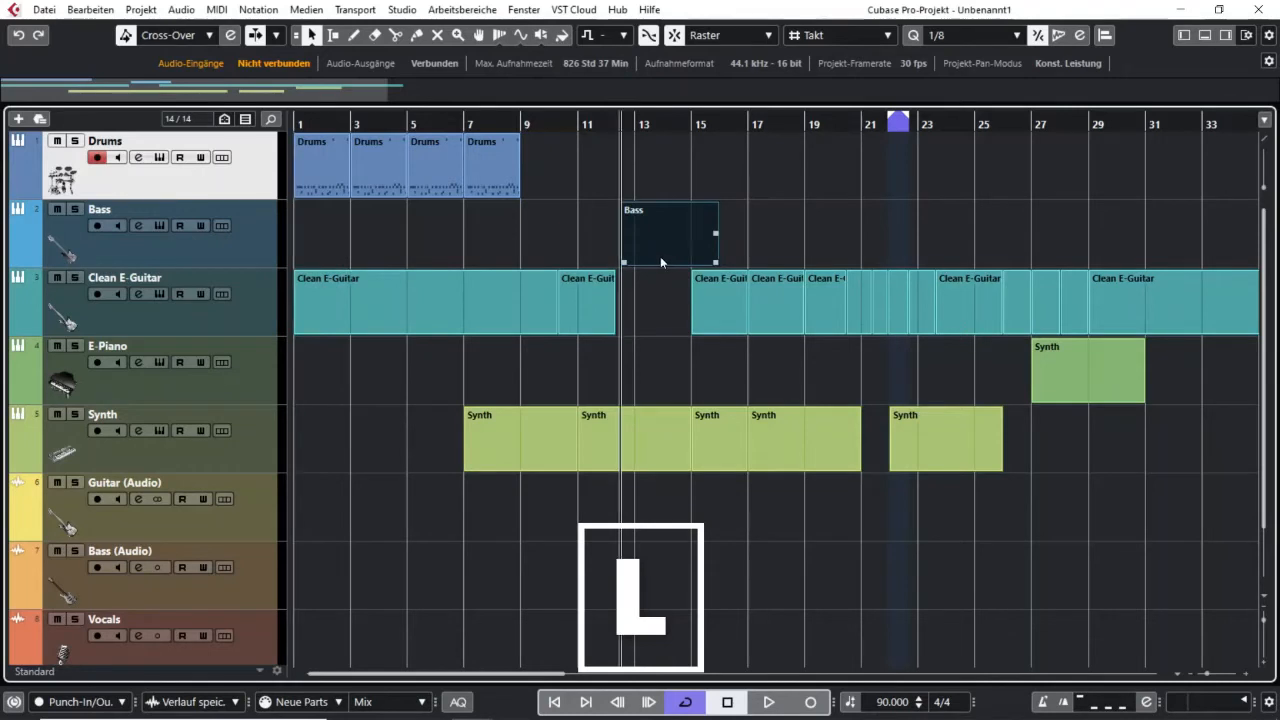
# Locate the project cursor to the start of the Clean E-Guitar part at bar 17 and play briefly from there
pyautogui.click(781, 310)
pyautogui.press('l')
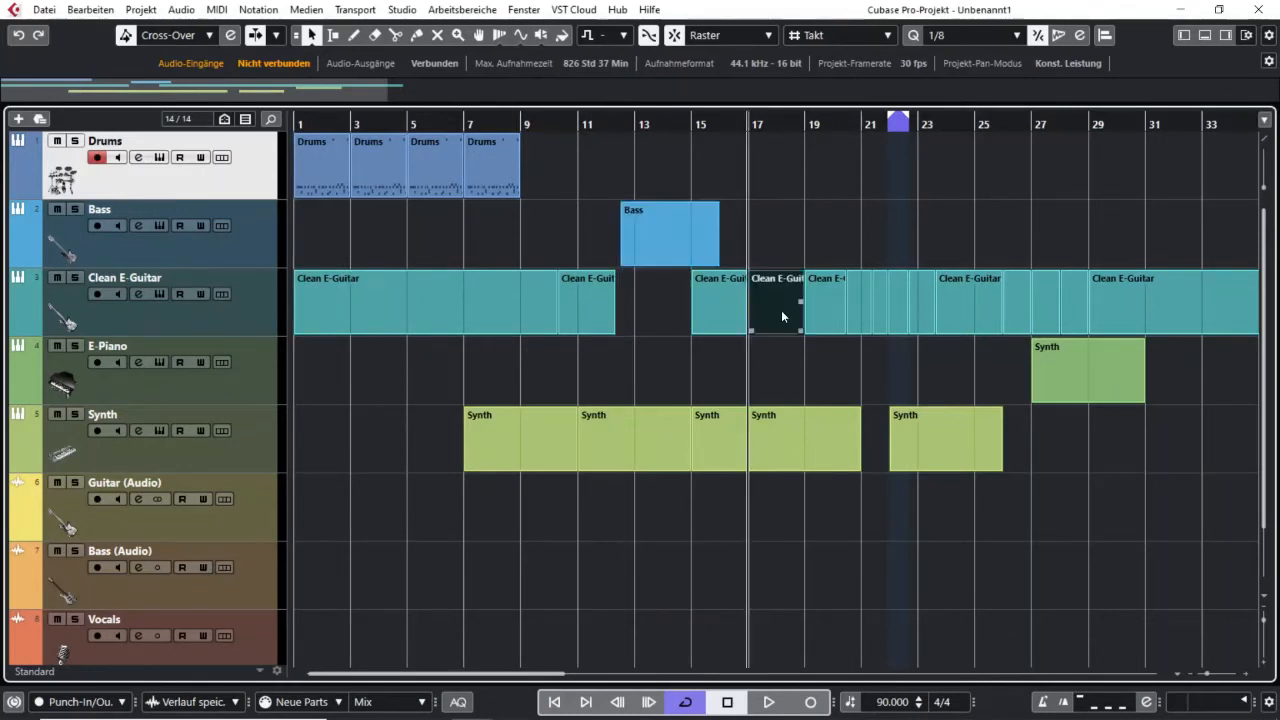
pyautogui.press('space')
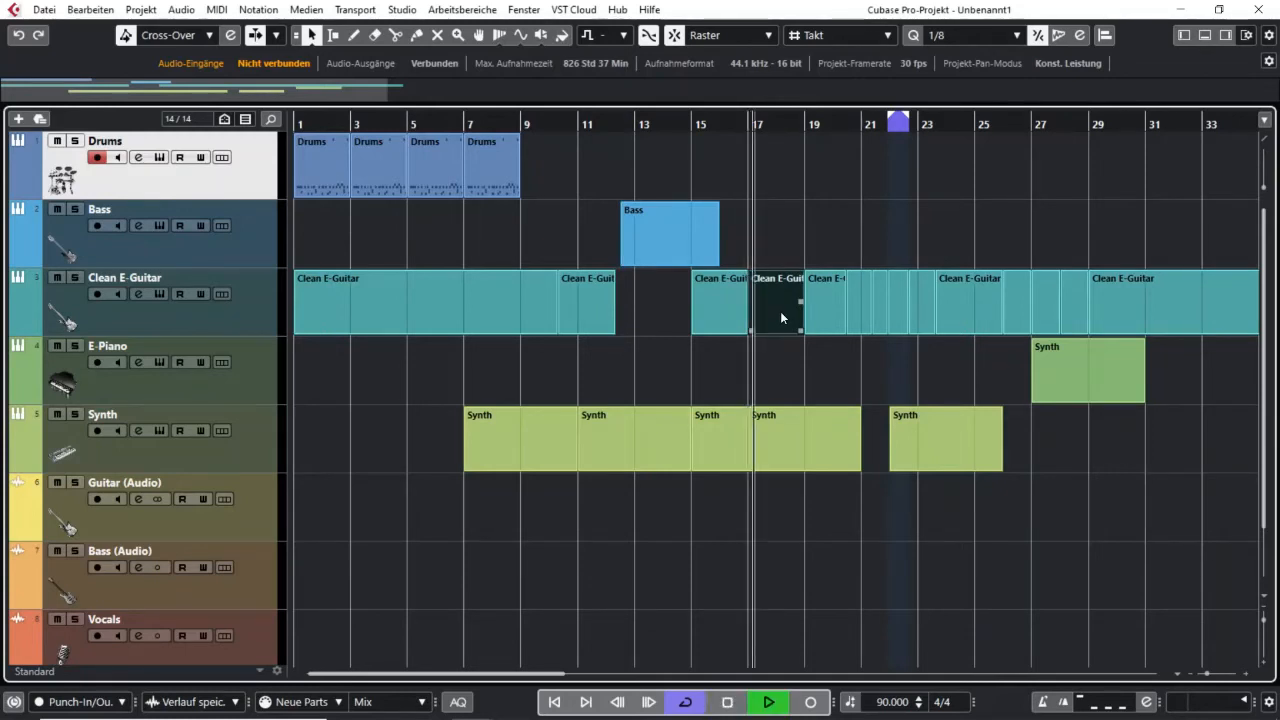
pyautogui.press('space')
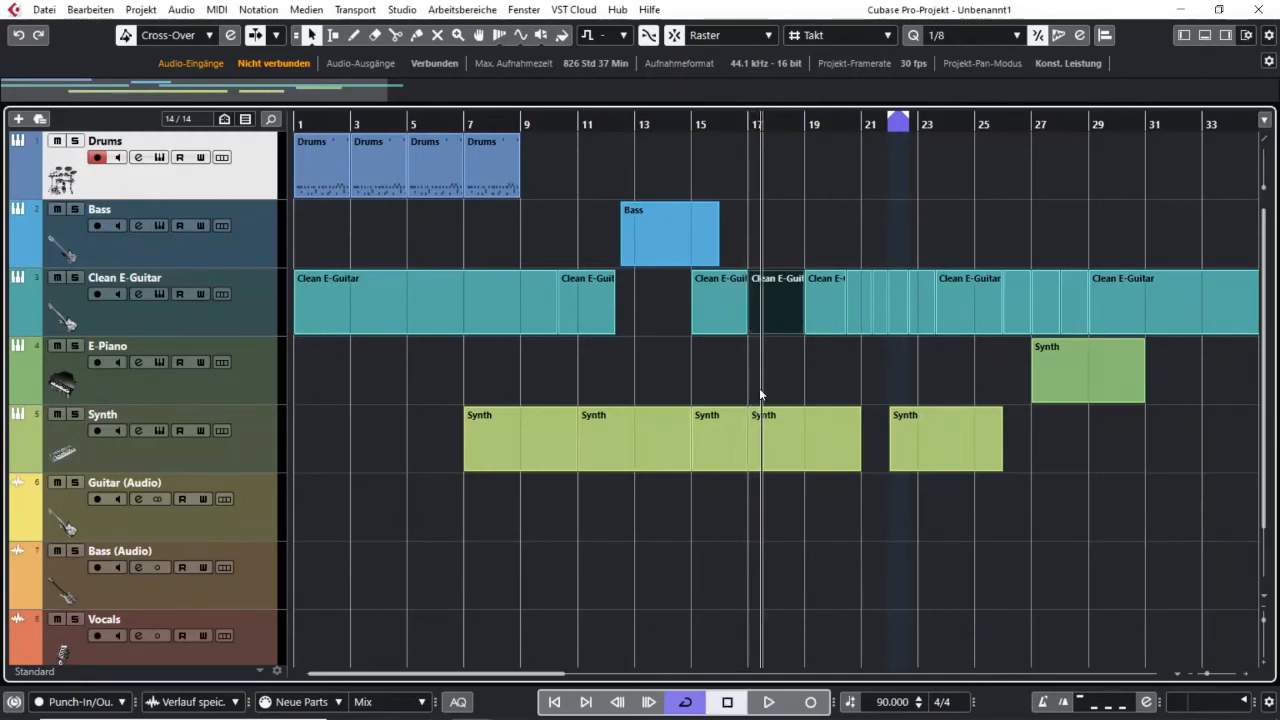
# Locate the cursor to the start of the Bass part, play from there, stop and return to that start
pyautogui.click(656, 224)
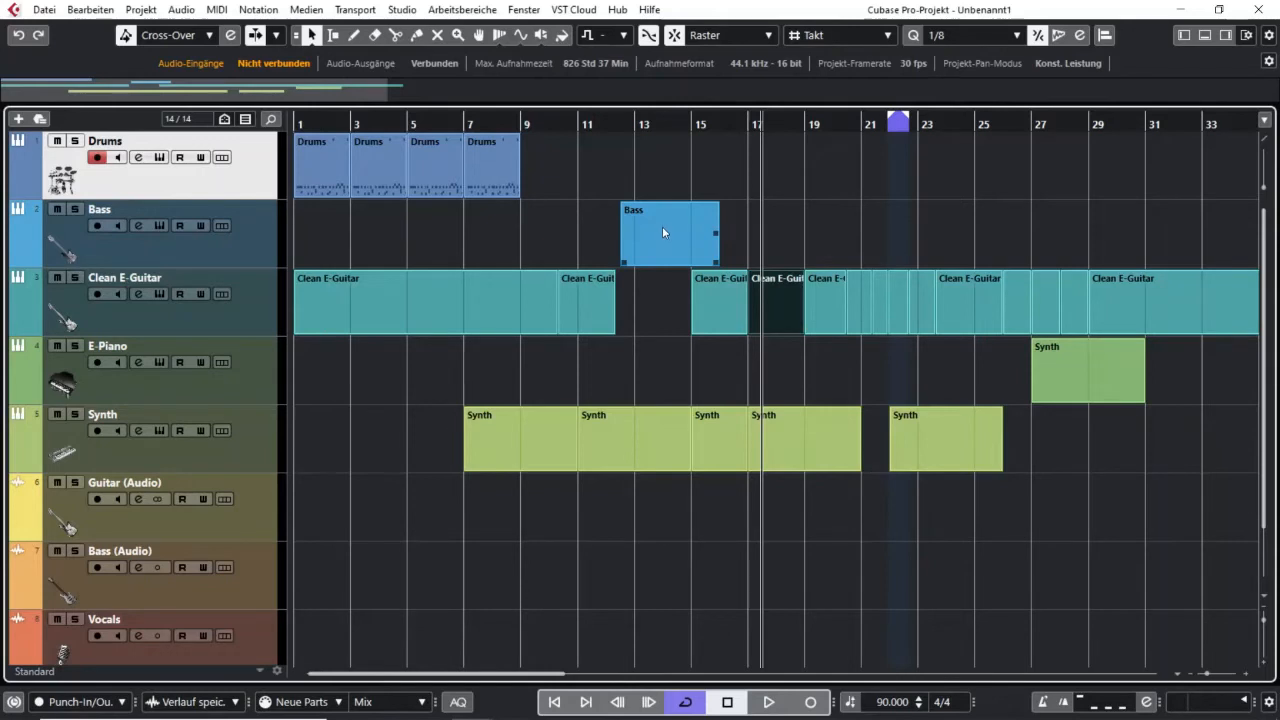
pyautogui.click(662, 226)
pyautogui.press('l')
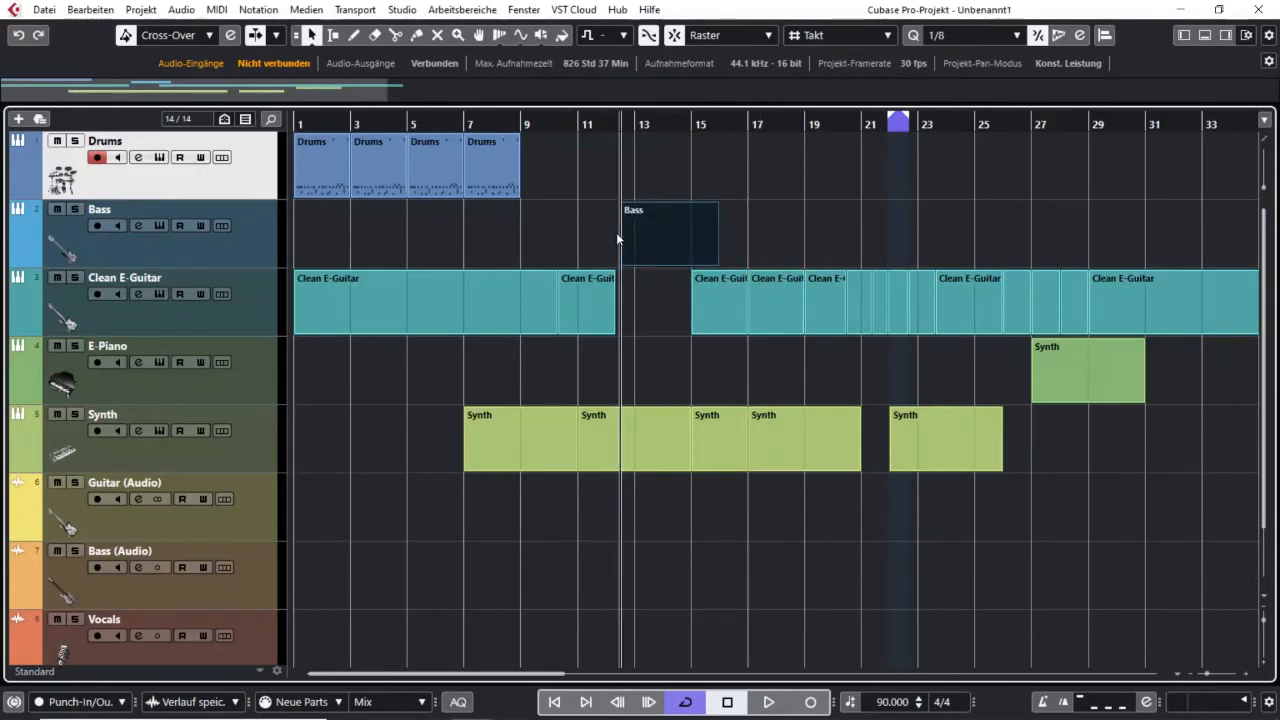
pyautogui.press('space')
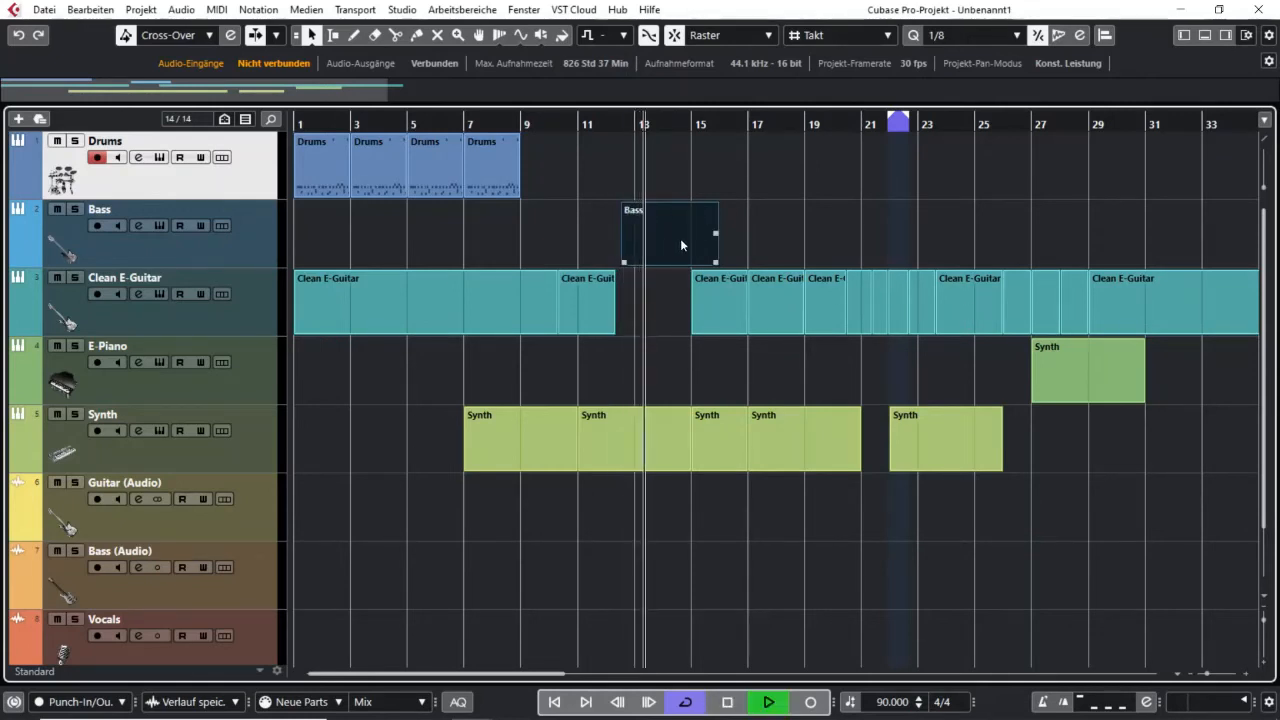
pyautogui.press('space')
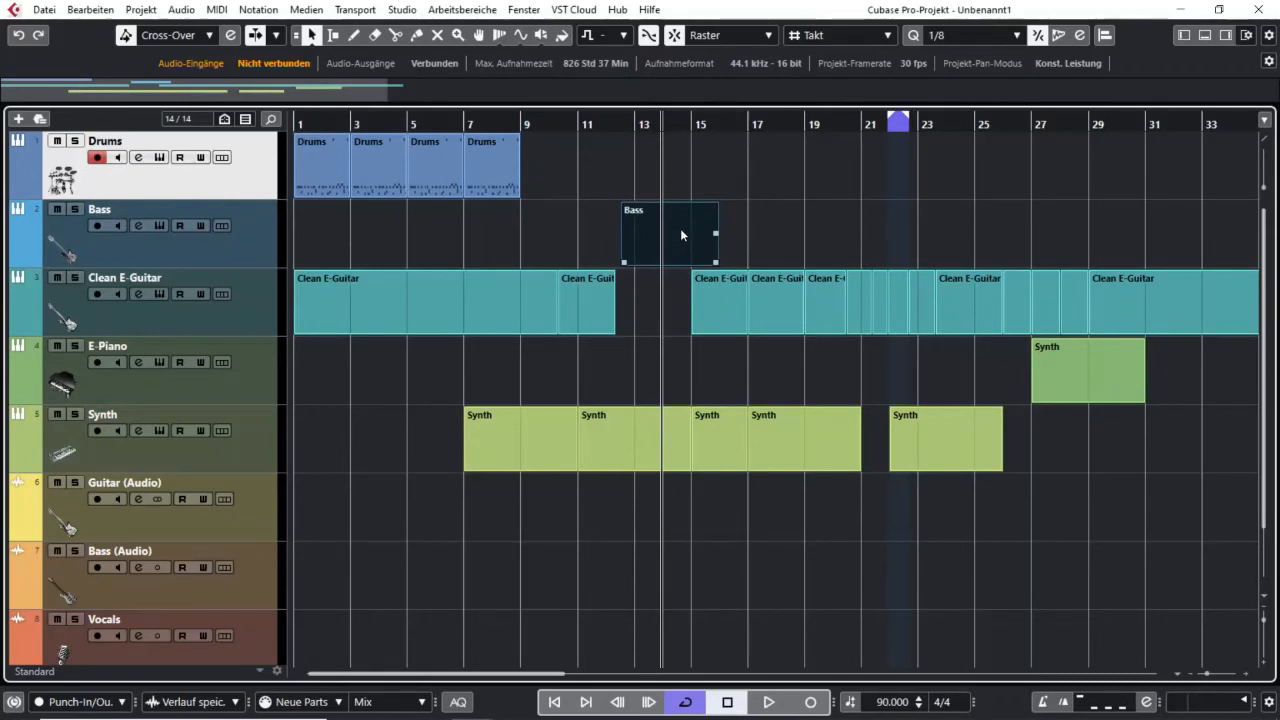
pyautogui.press('l')
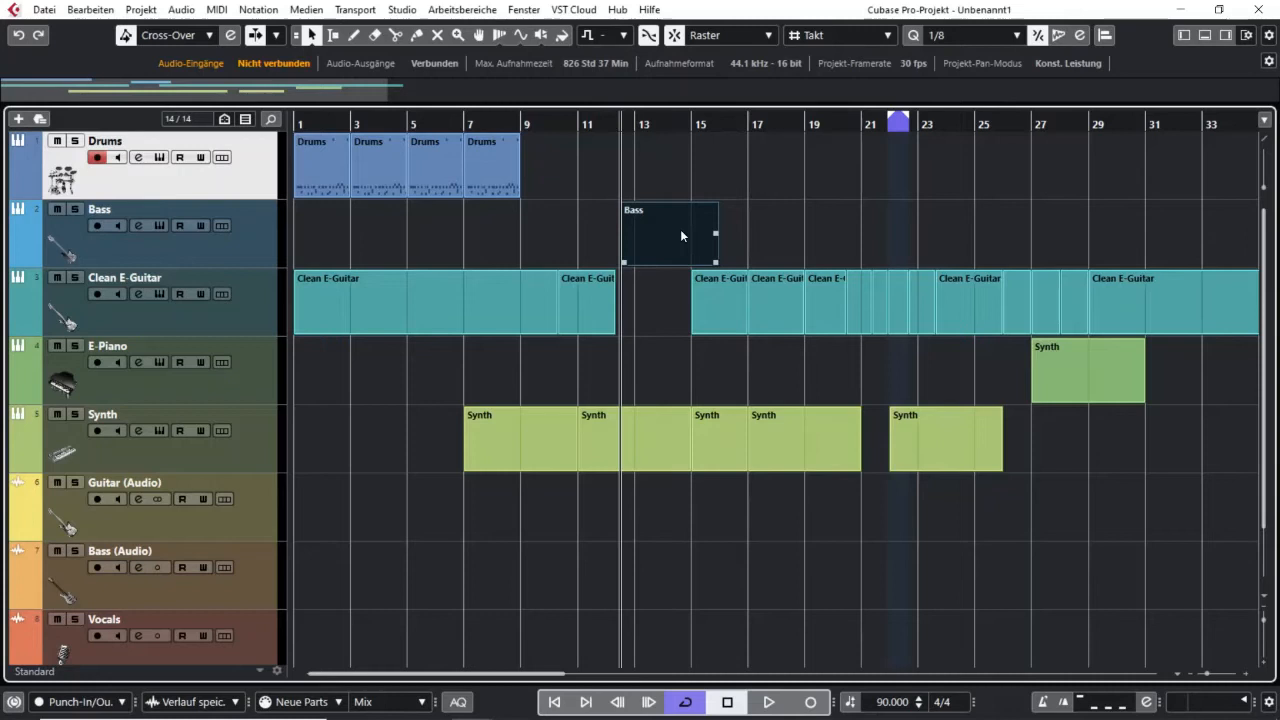
# Locate the project cursor to the start of the second Clean E-Guitar part and back to the start of the Bass part
pyautogui.click(1080, 371)
pyautogui.click(624, 226)
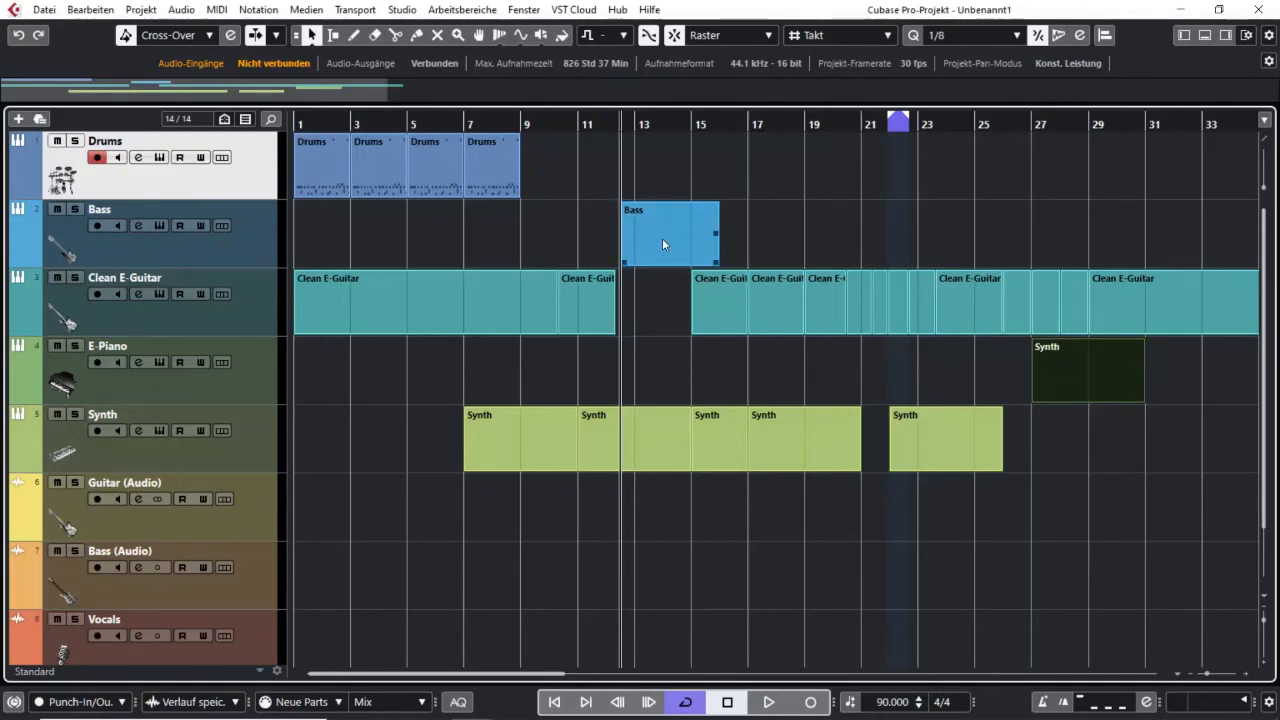
pyautogui.click(592, 312)
pyautogui.press('l')
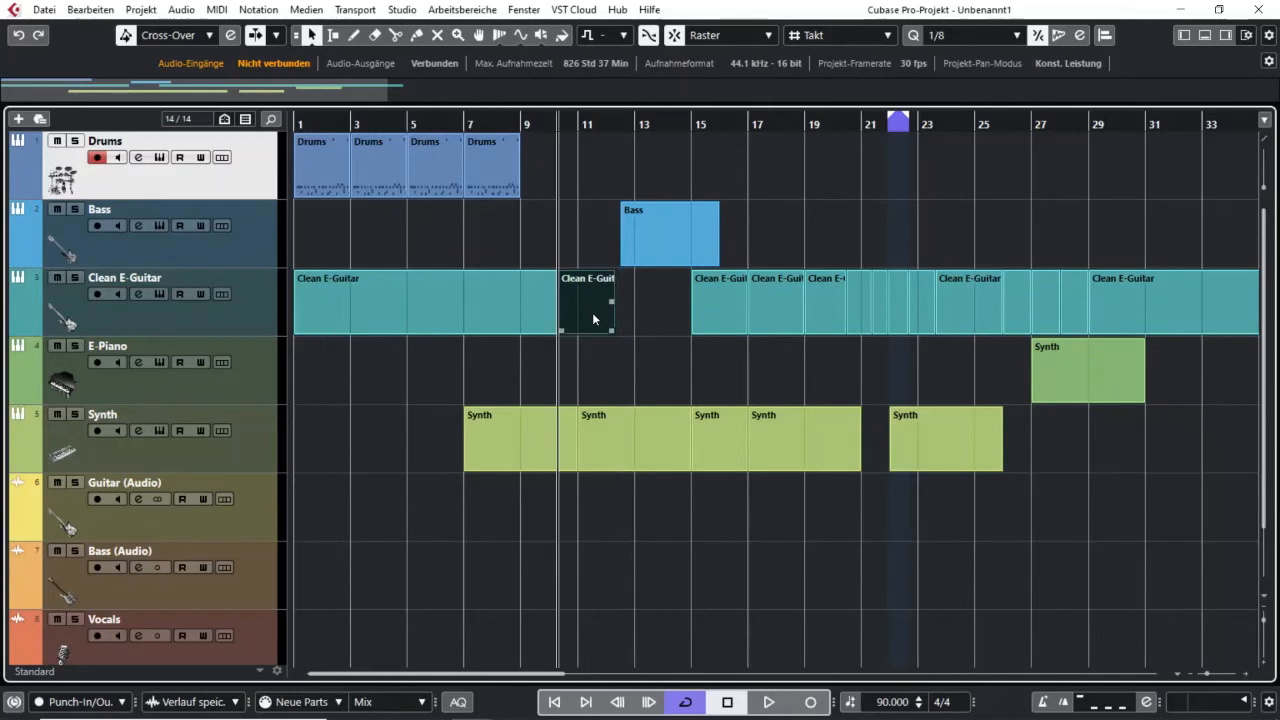
pyautogui.click(677, 237)
pyautogui.press('l')
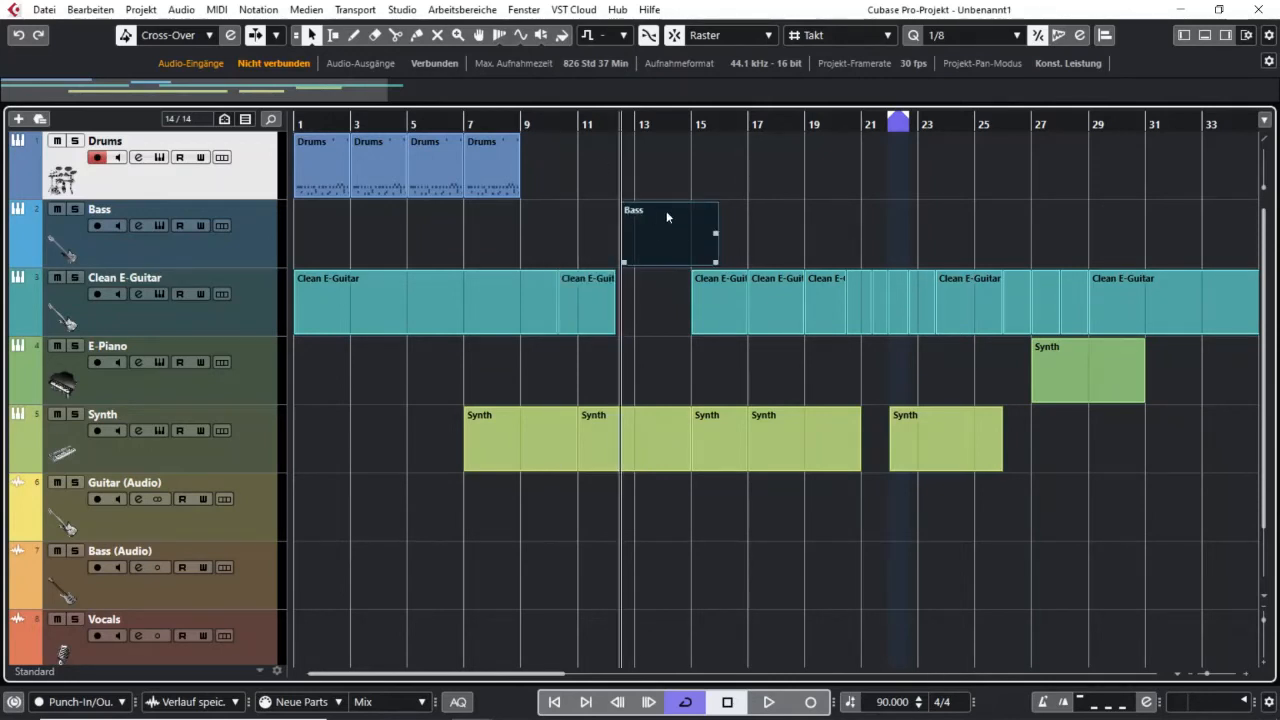
# Locate the project cursor to the Clean E-Guitar part at bar 15 and return it to the Bass part's start
pyautogui.click(584, 320)
pyautogui.click(710, 302)
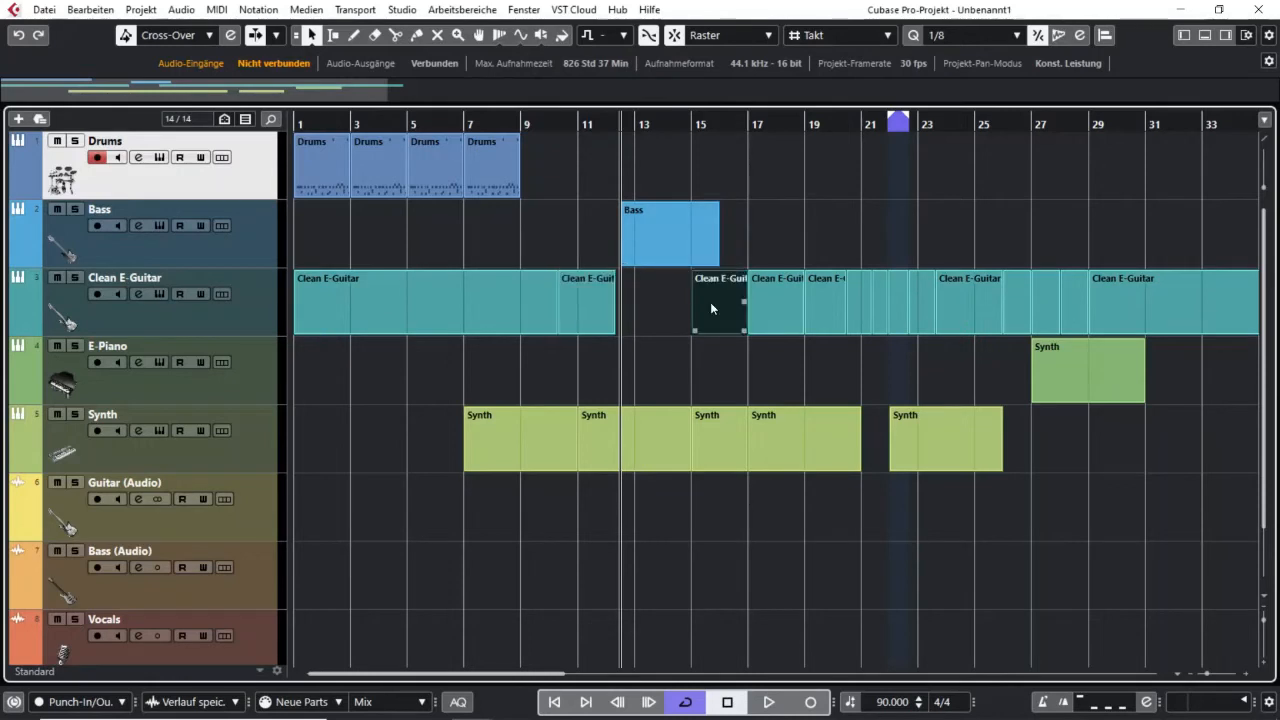
pyautogui.press('l')
pyautogui.click(656, 228)
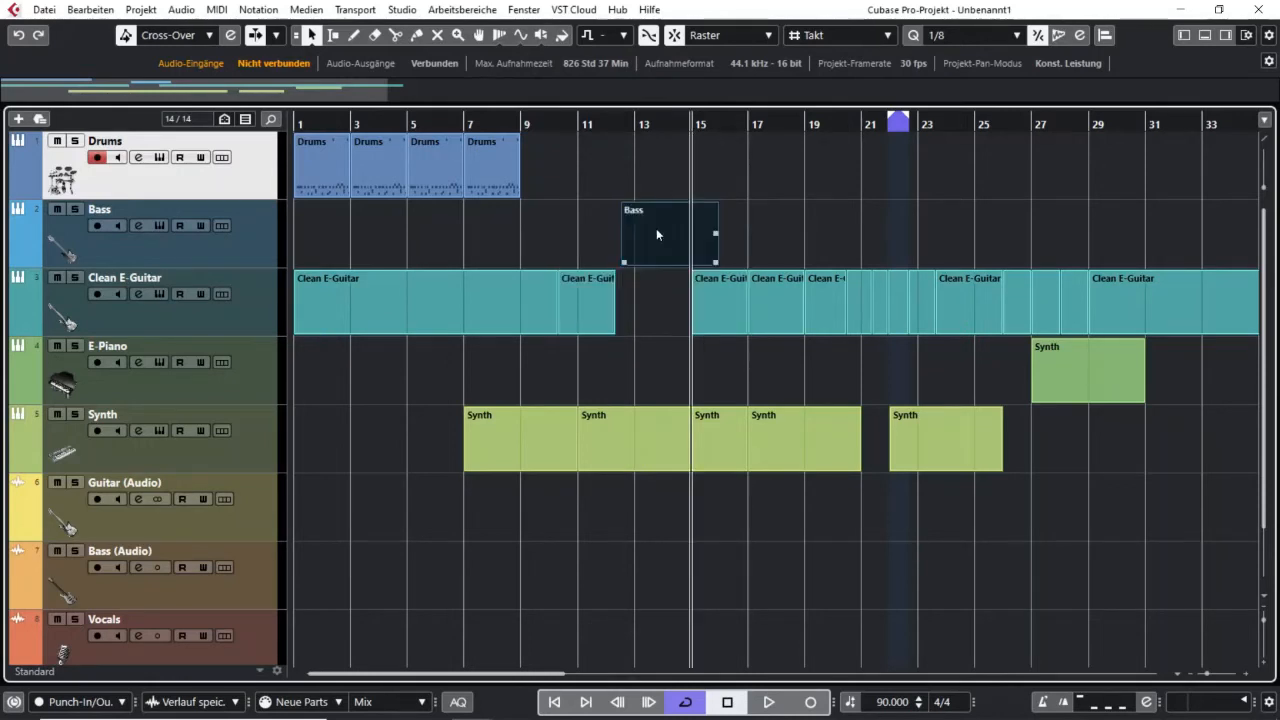
pyautogui.press('l')
# Move the E-Piano track's Synth part and the Clean E-Guitar part at bar 15 to the project cursor at the Bass part's start
pyautogui.click(1096, 371)
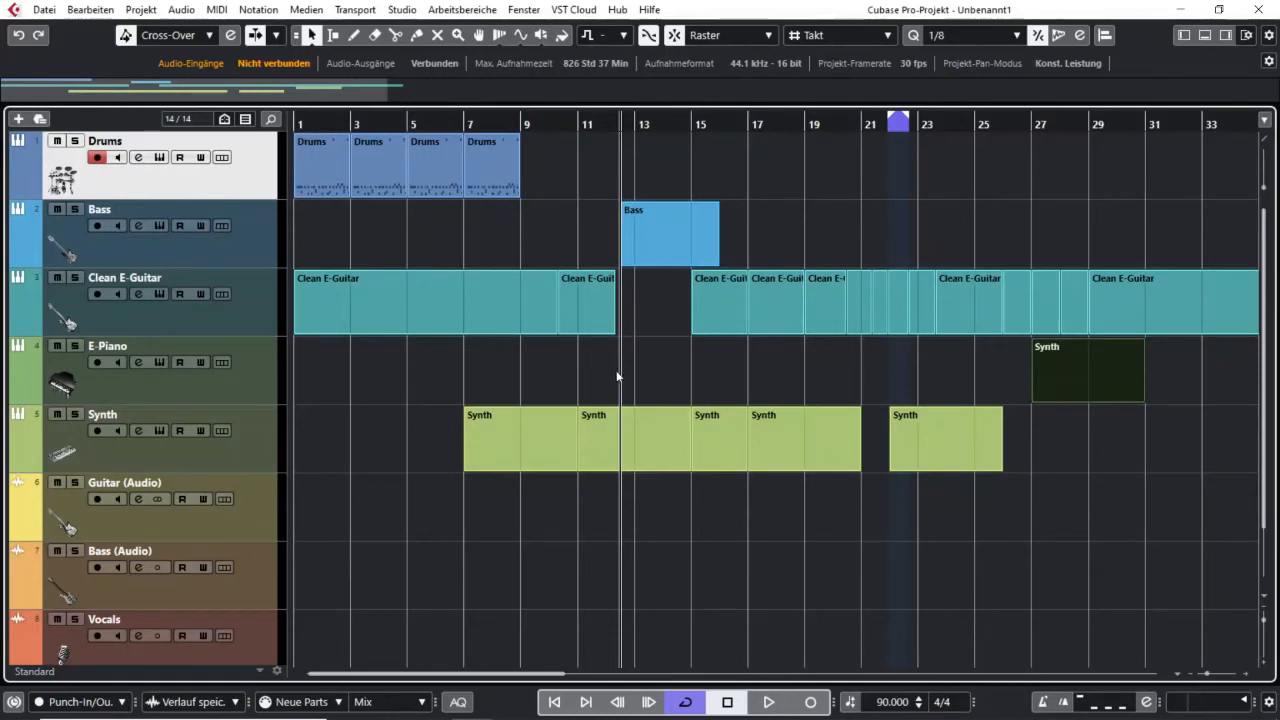
pyautogui.hotkey('ctrl', 'l')
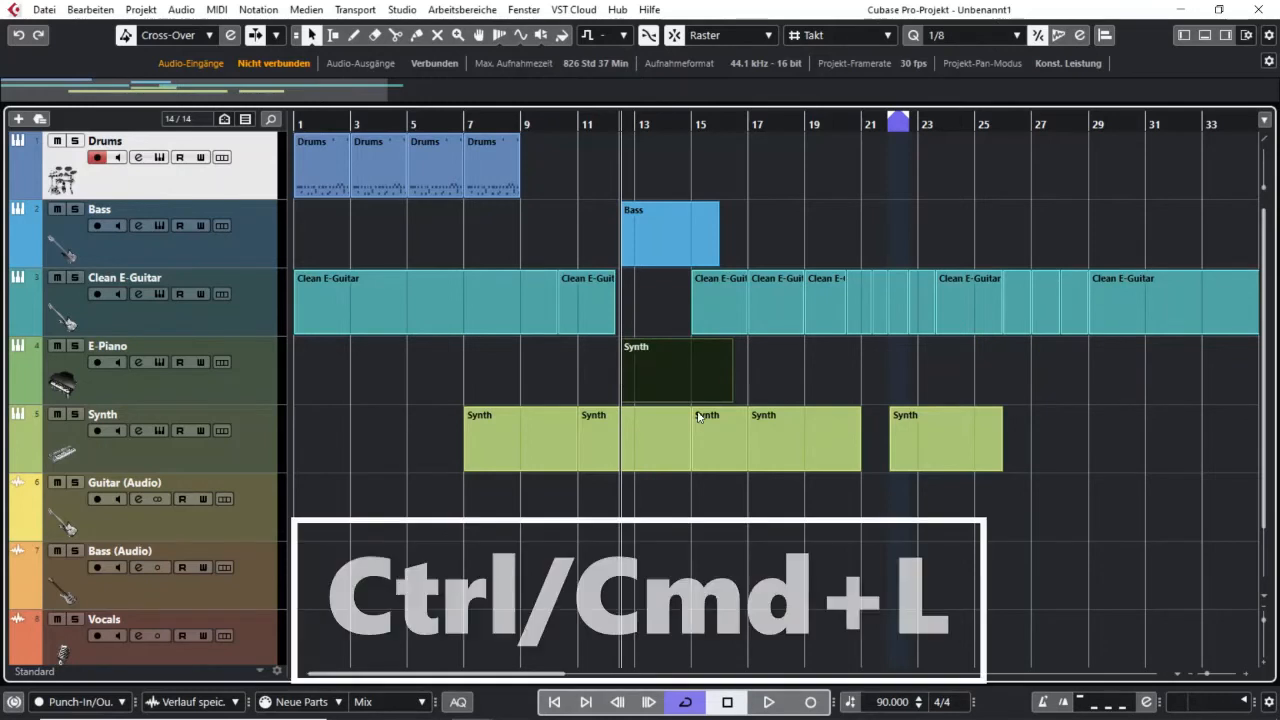
pyautogui.click(702, 310)
pyautogui.hotkey('ctrl', 'l')
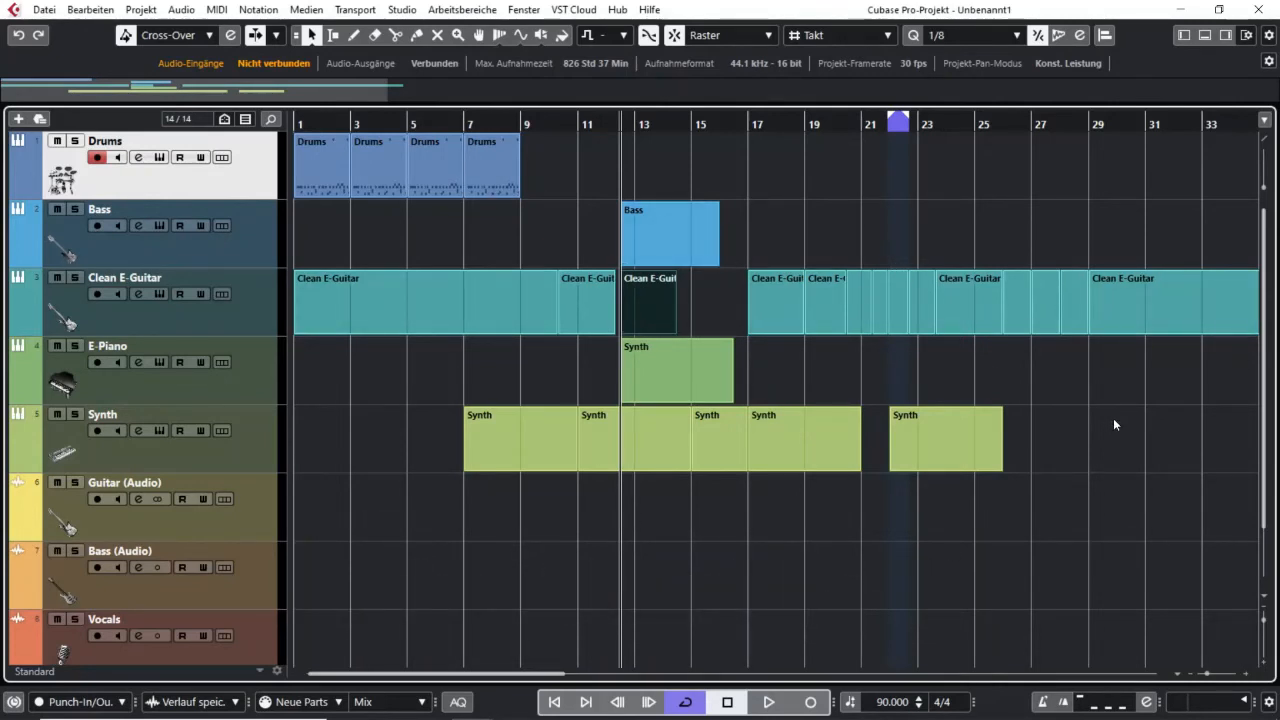
# Step the selection through the following Clean E-Guitar parts and down to the Synth track, ending on the Synth part at bar 15
pyautogui.press('Right')
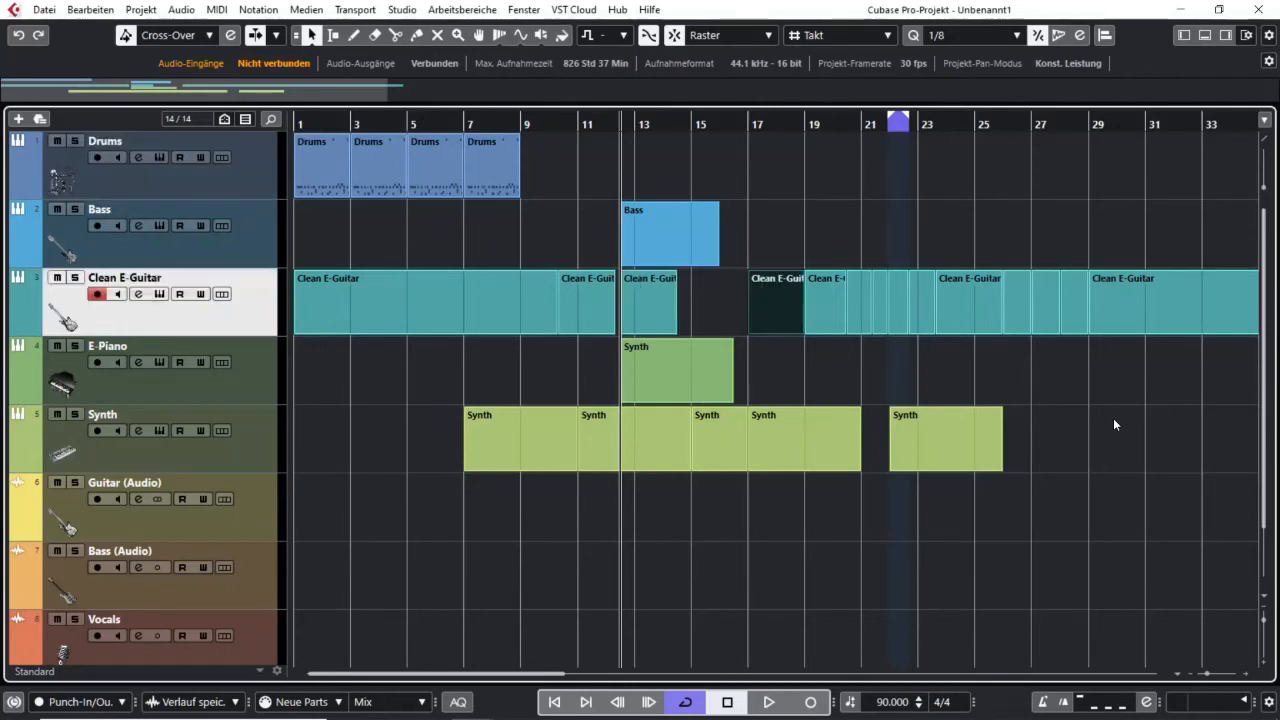
pyautogui.press('Right')
pyautogui.press('Right')
pyautogui.press('Right')
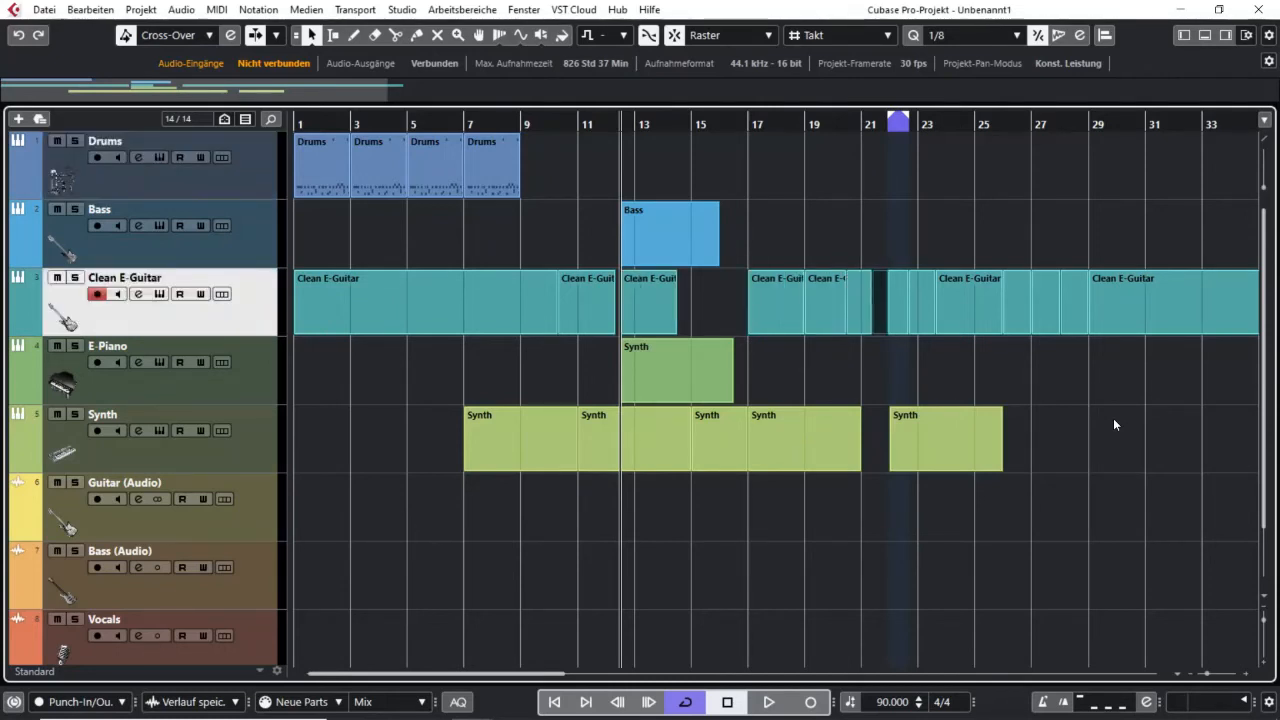
pyautogui.press('Left')
pyautogui.press('Left')
pyautogui.press('Down')
pyautogui.press('Down')
pyautogui.press('Right')
pyautogui.press('Right')
pyautogui.press('Right')
pyautogui.press('Right')
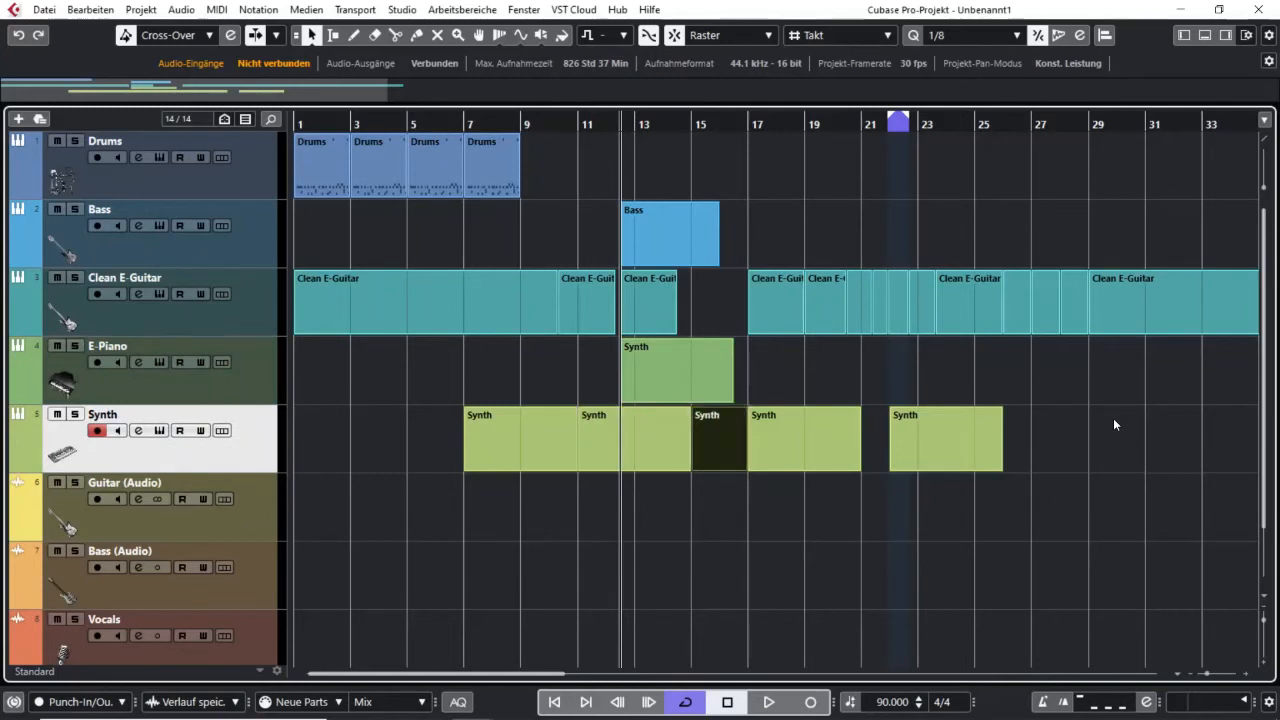
# Step the selection back through the Synth parts and up to the second Clean E-Guitar part
pyautogui.press('Left')
pyautogui.press('Left')
pyautogui.press('Up')
pyautogui.press('Up')
pyautogui.press('Left')
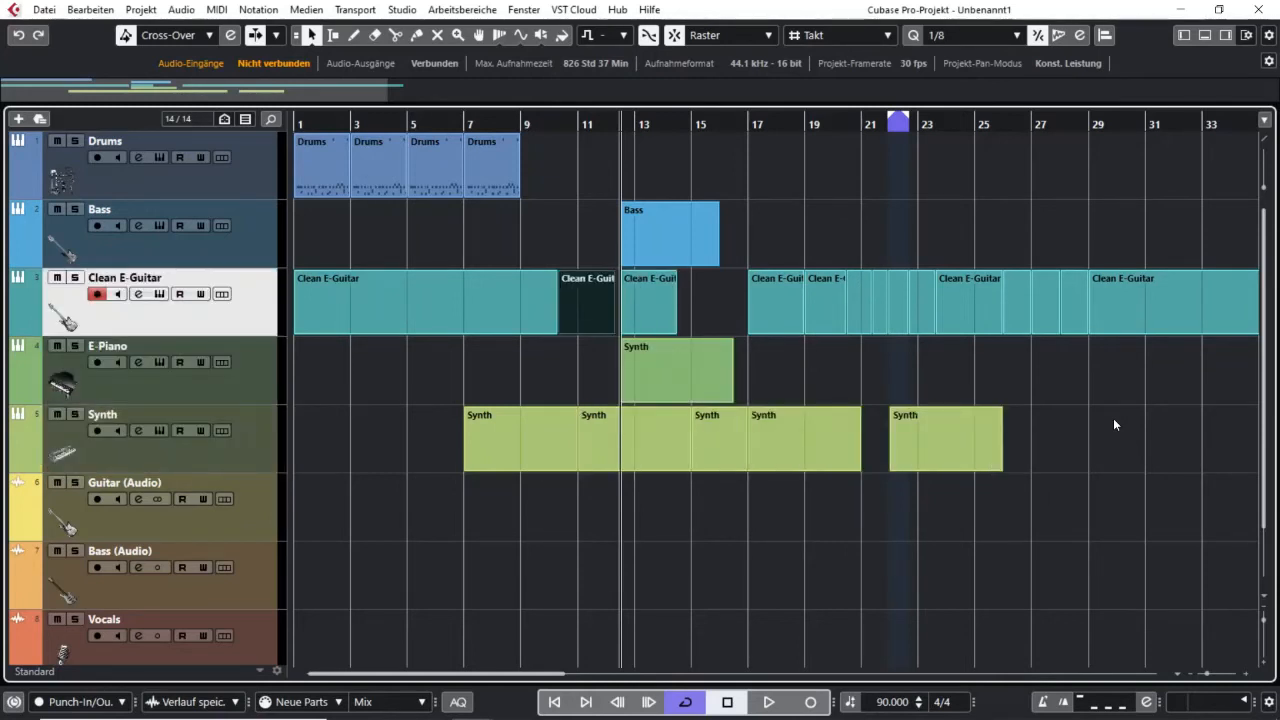
# Step the selection back and forth through the Clean E-Guitar parts, ending on the part at bar 17
pyautogui.press('Left')
pyautogui.press('Left')
pyautogui.press('Right')
pyautogui.press('Right')
pyautogui.press('Right')
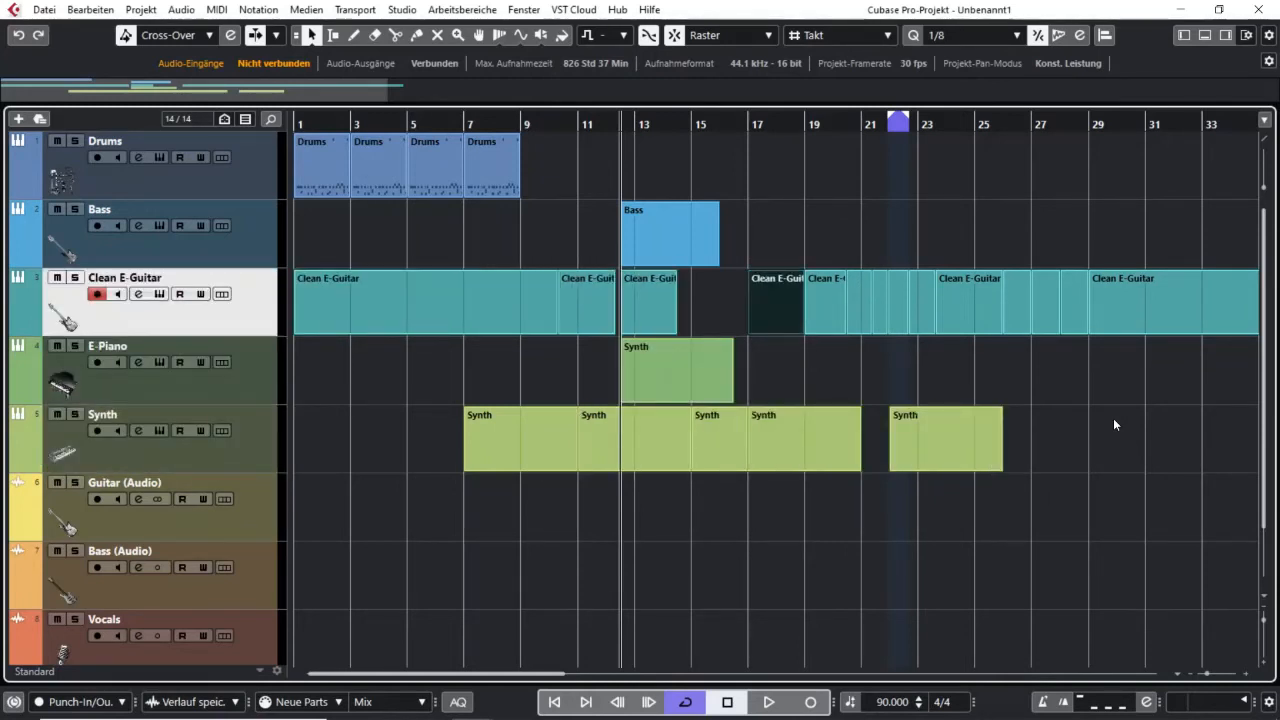
# Step the selection to the neighbouring track and back, then along the Clean E-Guitar parts to the short one at bar 26
pyautogui.press('Down')
pyautogui.press('Up')
pyautogui.press('Right')
pyautogui.press('Right')
pyautogui.press('Right')
pyautogui.press('Right')
pyautogui.press('Right')
pyautogui.press('Right')
pyautogui.press('Right')
pyautogui.press('Right')
pyautogui.press('Right')
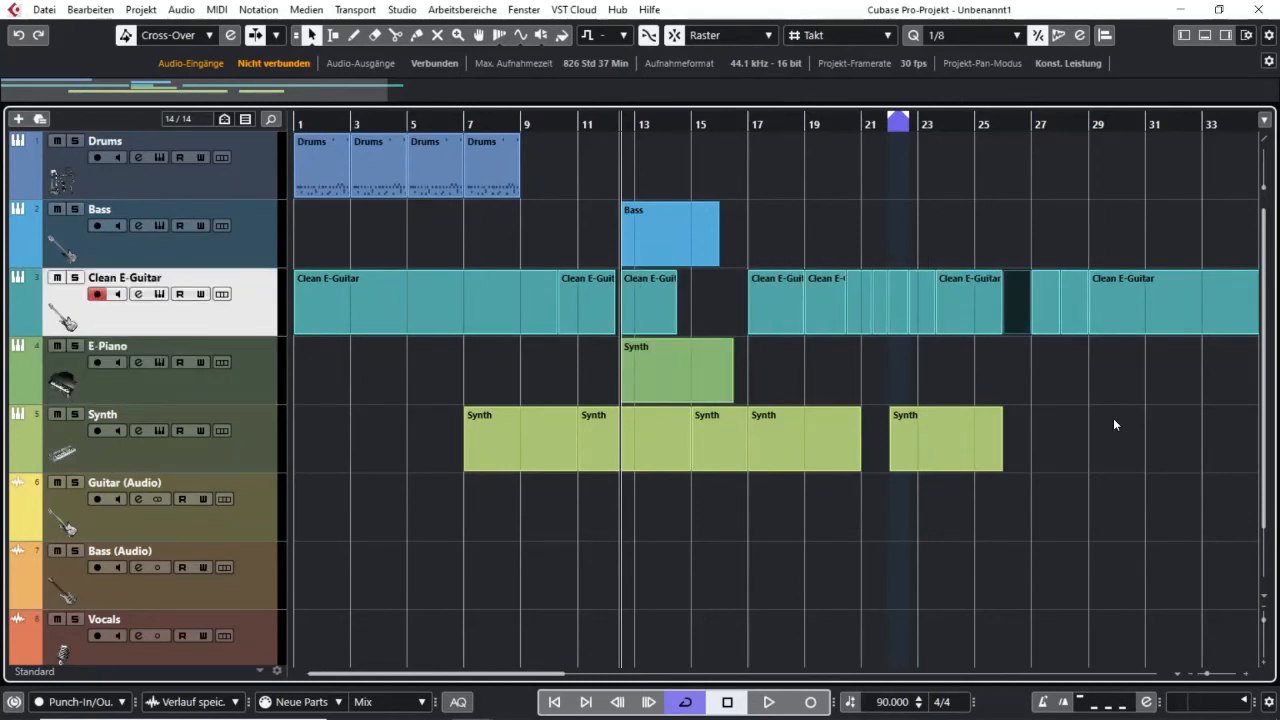
# Step the selection back to the short Clean E-Guitar part near bar 22 and locate the project cursor to its start
pyautogui.press('Left')
pyautogui.press('Left')
pyautogui.press('Left')
pyautogui.press('l')
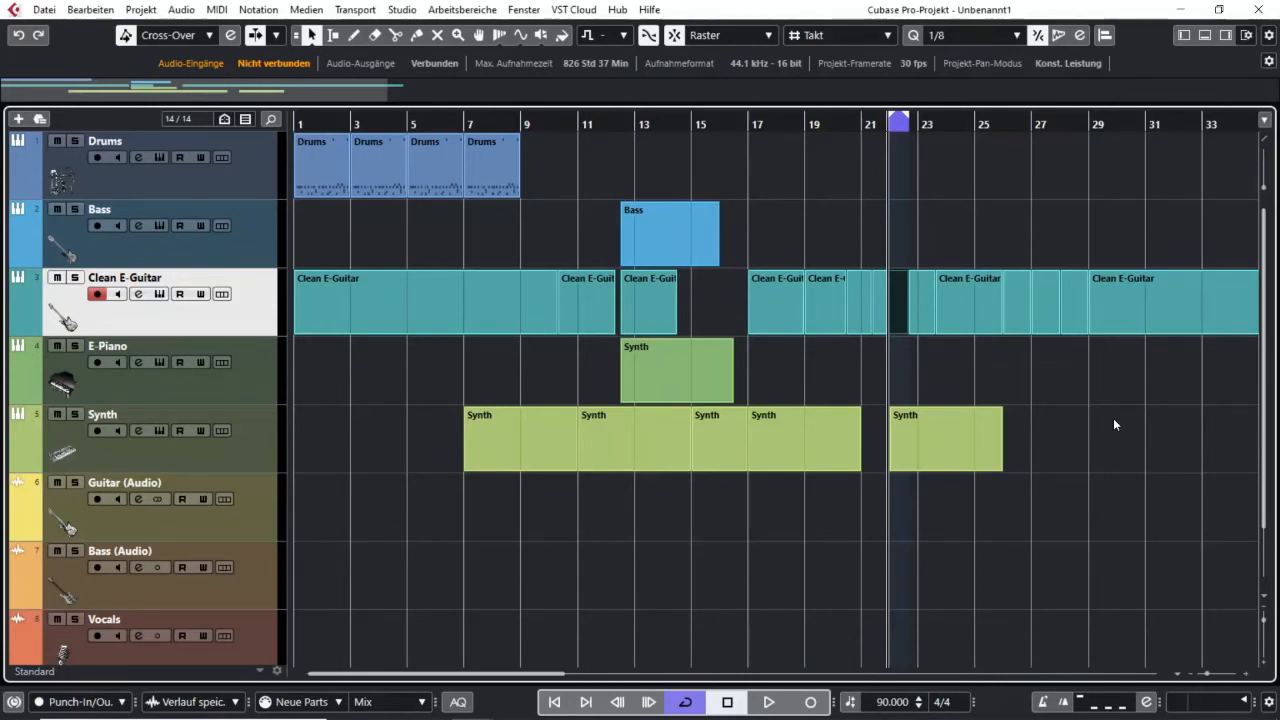
# Erase four short Clean E-Guitar parts between bars 20 and 29 with the Erase tool, then return to the Object Selection tool
pyautogui.click(388, 179)
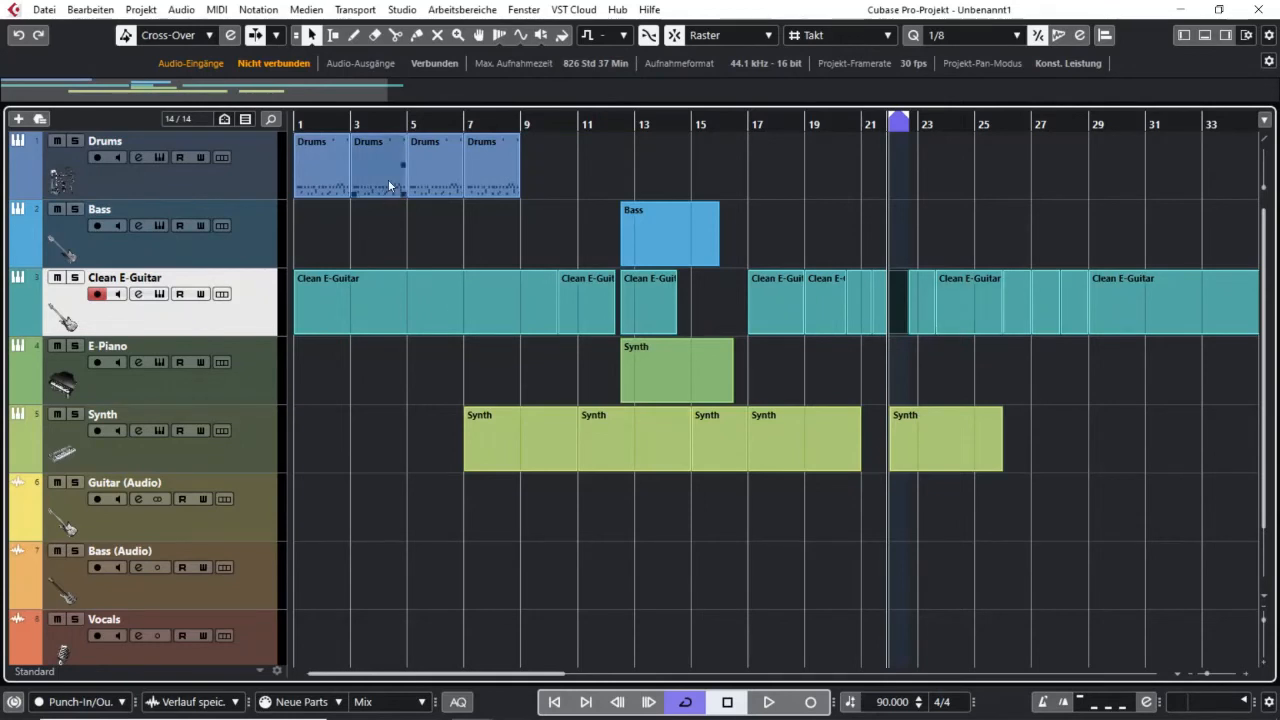
pyautogui.moveTo(447, 93); pyautogui.dragTo(558, 93)
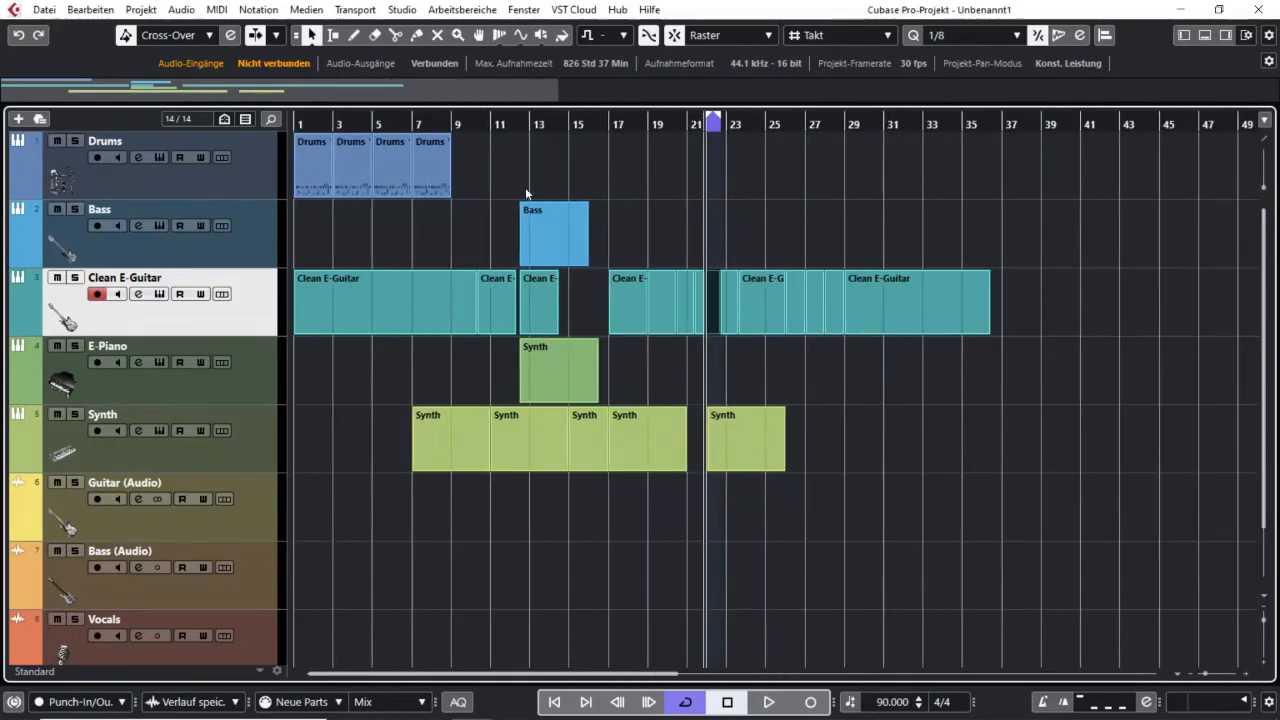
pyautogui.rightClick(766, 209)
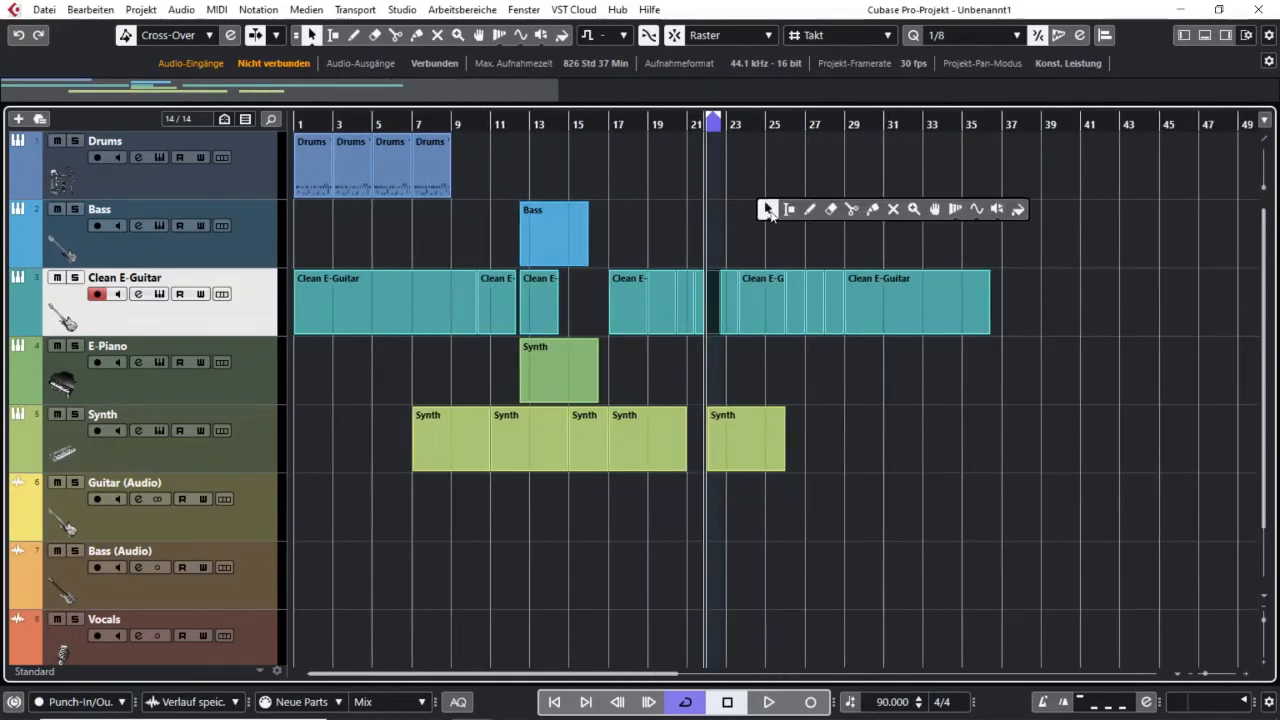
pyautogui.click(831, 209)
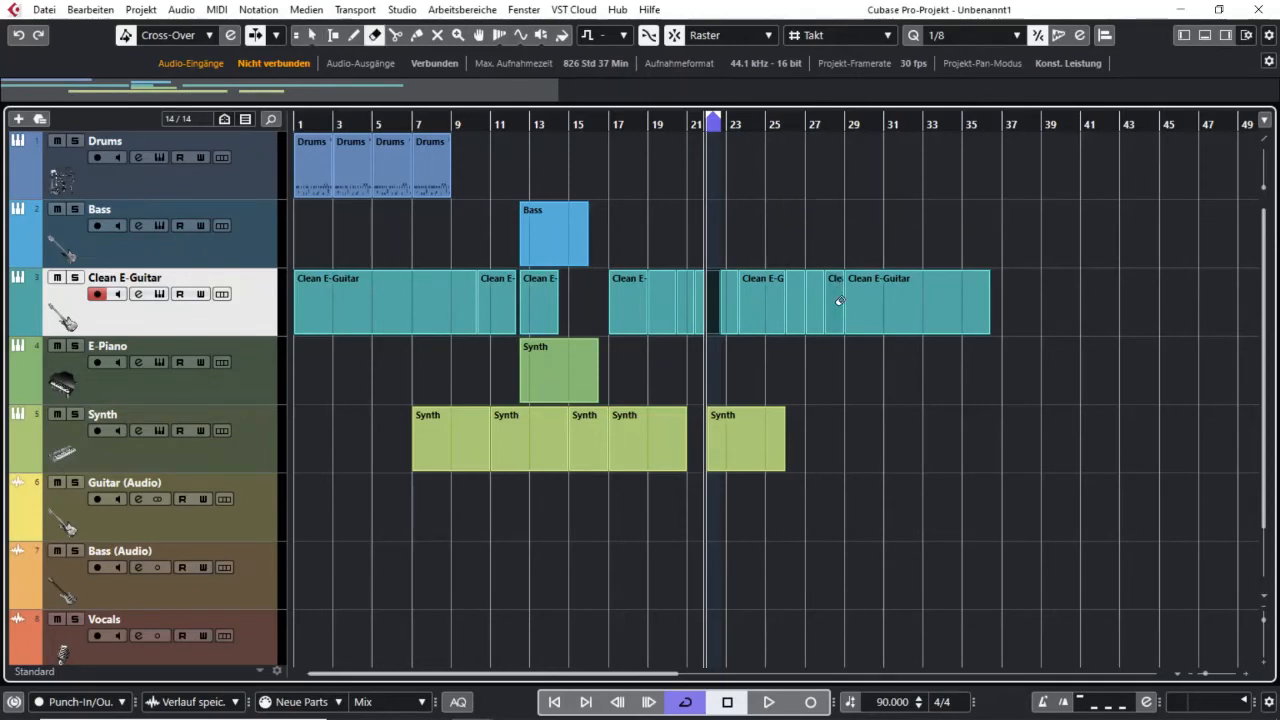
pyautogui.click(834, 300)
pyautogui.click(798, 296)
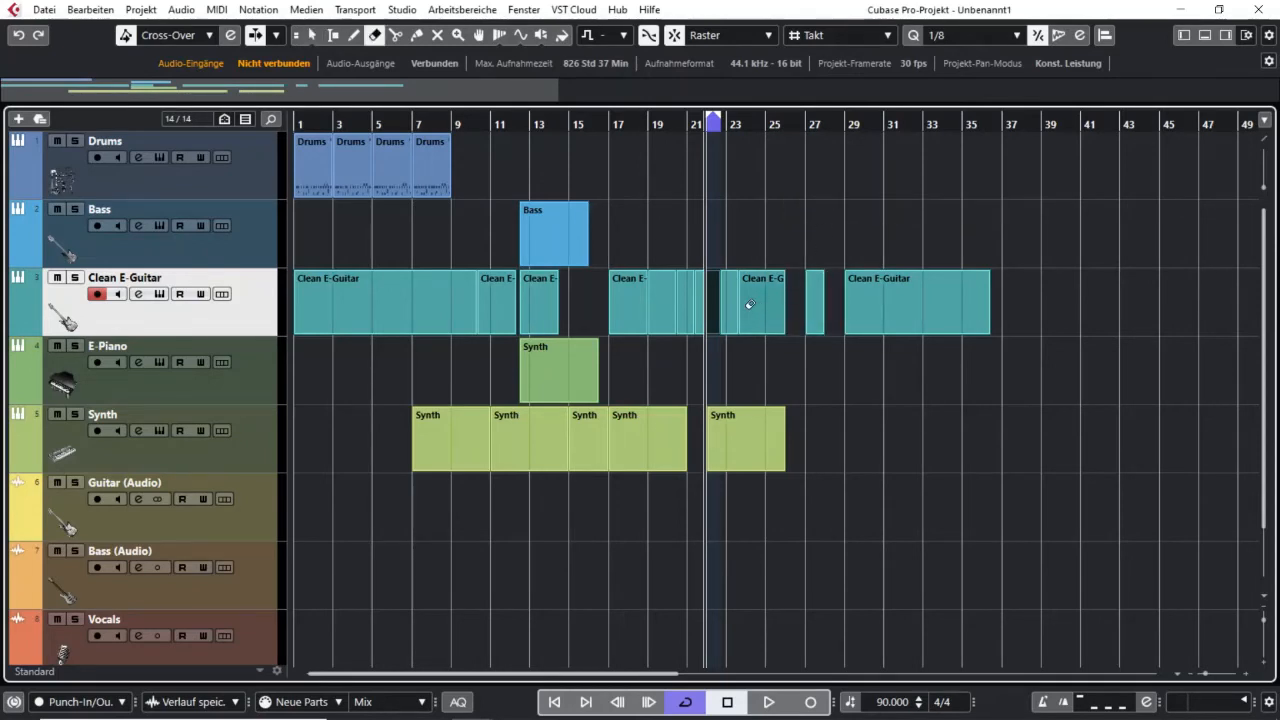
pyautogui.click(687, 297)
pyautogui.press('1')
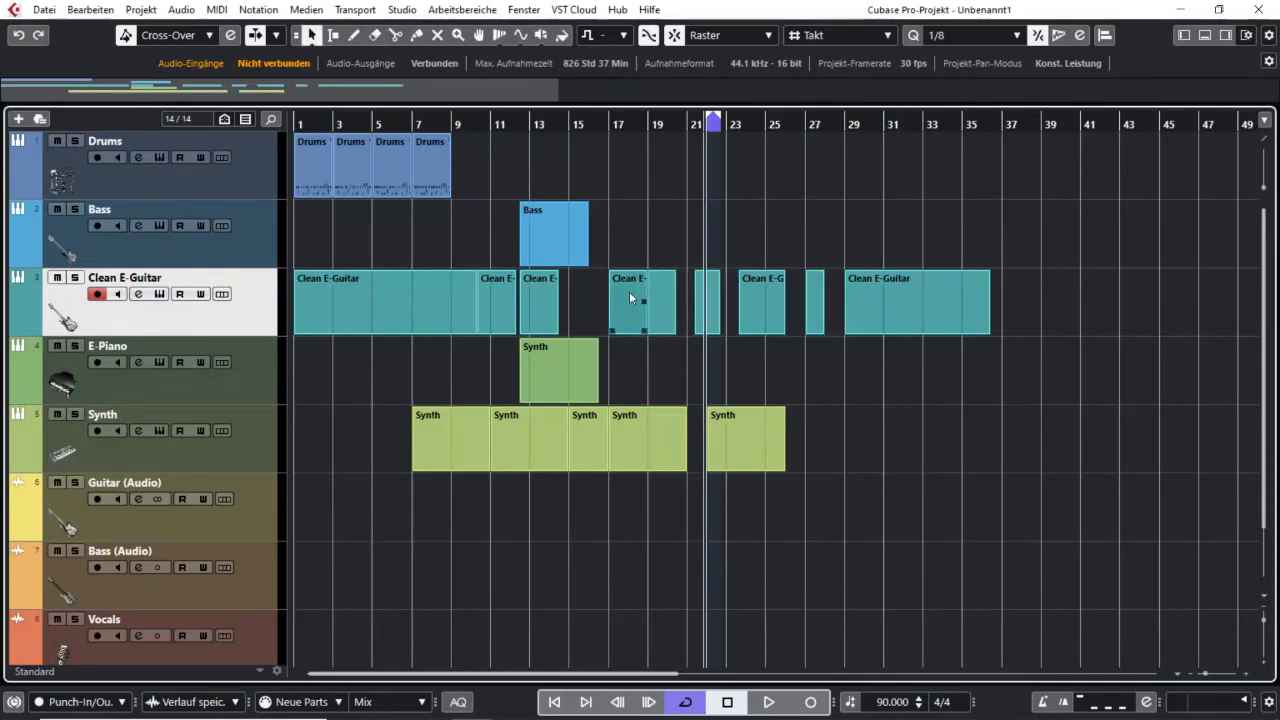
# Select the third Clean E-Guitar part and advance the project cursor through the event boundaries to the part at bar 29
pyautogui.press('n')
pyautogui.press('n')
pyautogui.press('n')
pyautogui.press('n')
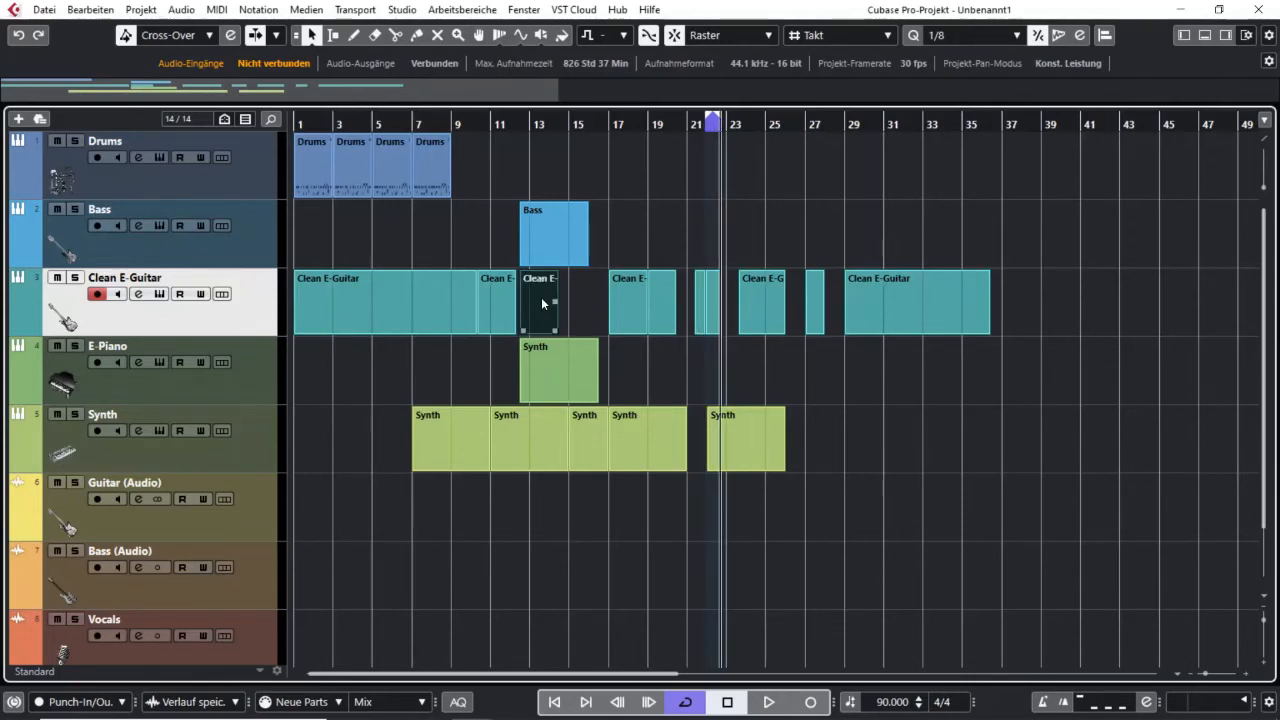
pyautogui.press('n')
pyautogui.press('n')
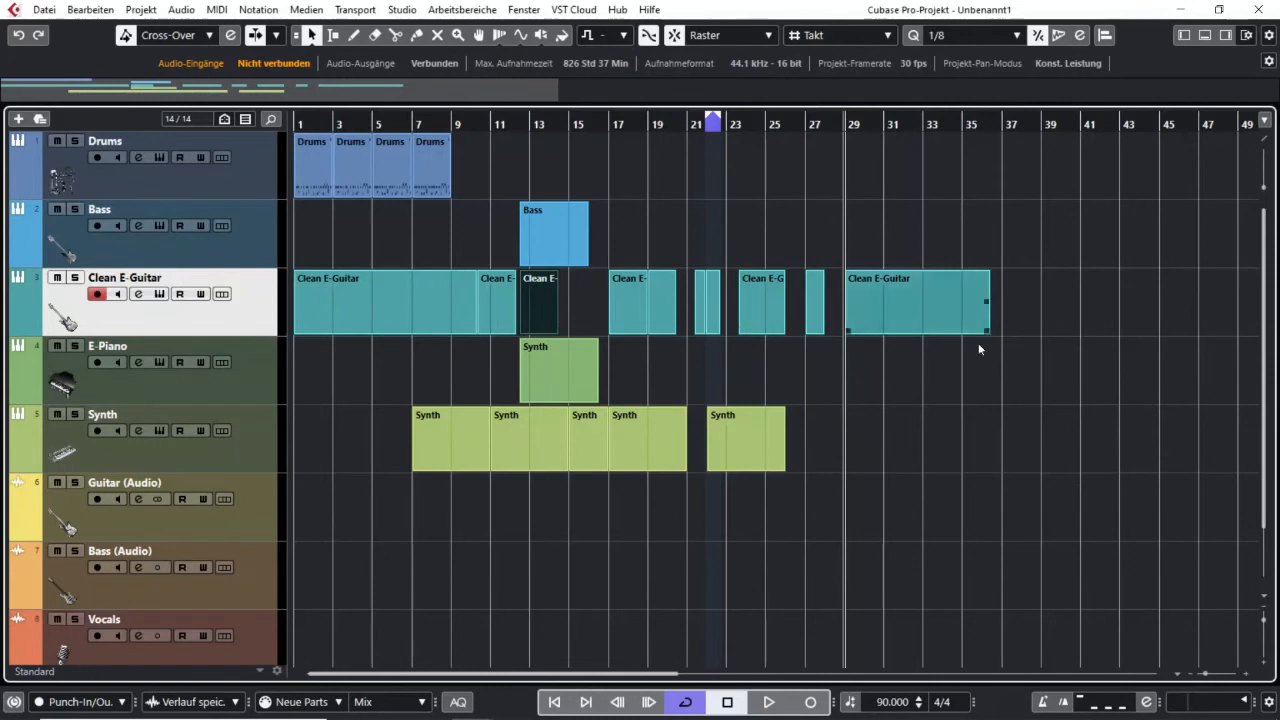
# Step the project cursor back through the Clean E-Guitar event boundaries to bar 22
pyautogui.press('b')
pyautogui.press('b')
pyautogui.press('b')
pyautogui.press('b')
pyautogui.press('b')
pyautogui.press('b')
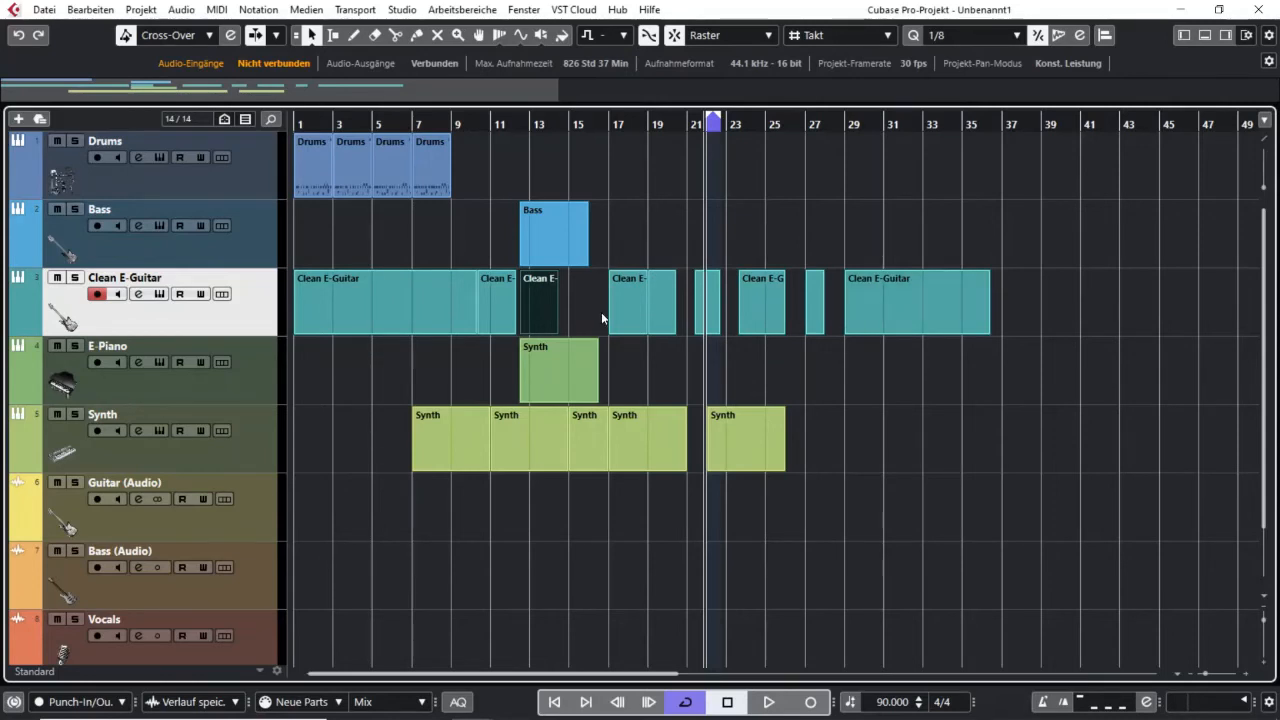
# Advance the project cursor event by event to the end of the last Clean E-Guitar part
pyautogui.press('n')
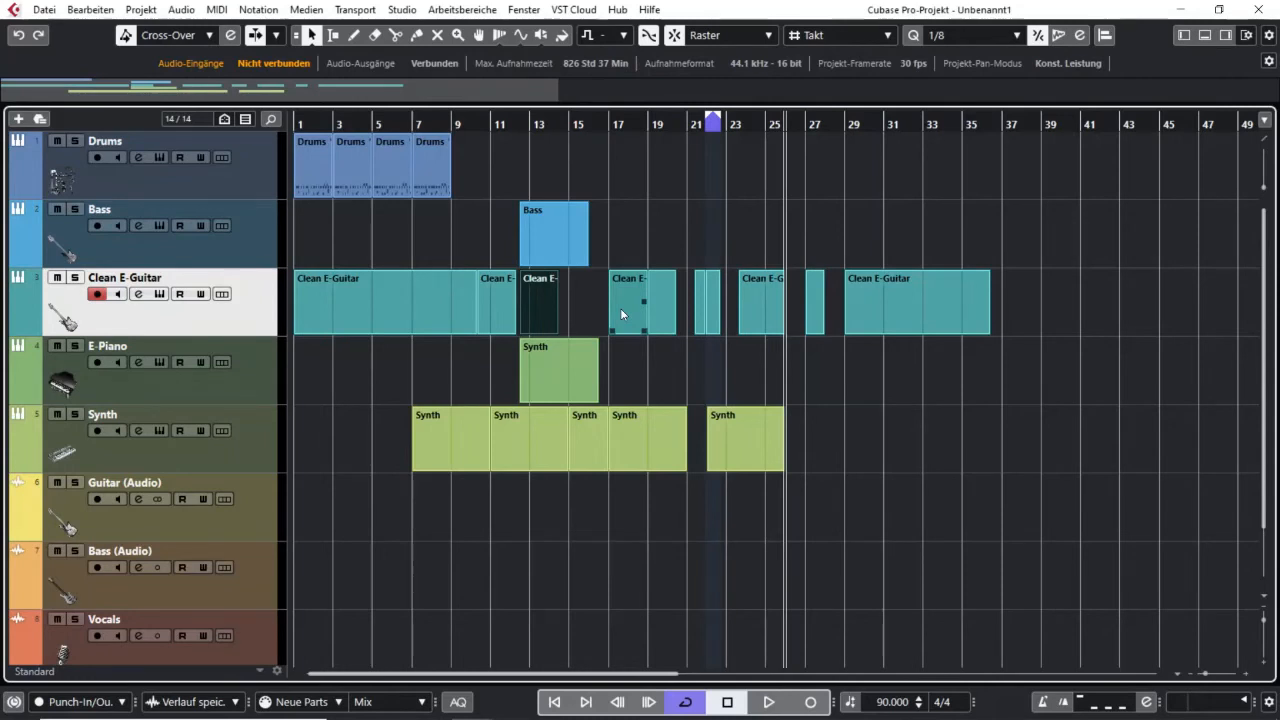
pyautogui.press('n')
pyautogui.press('n')
pyautogui.press('n')
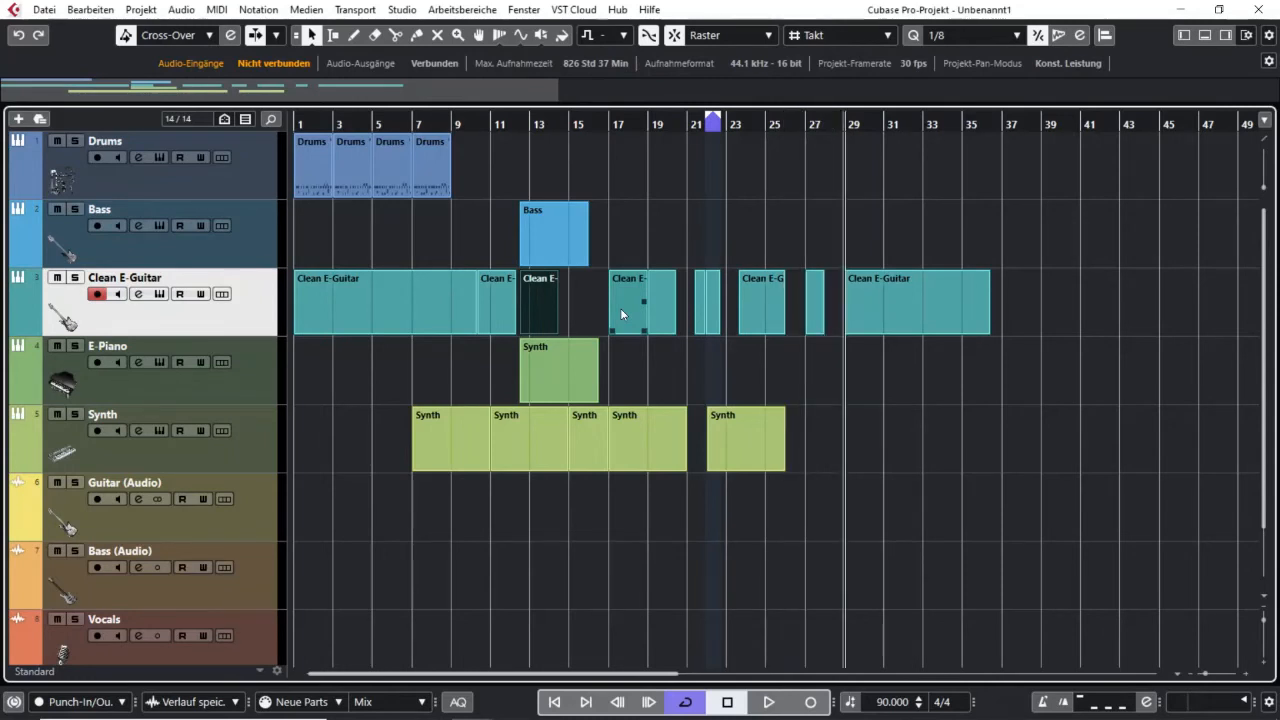
pyautogui.press('n')
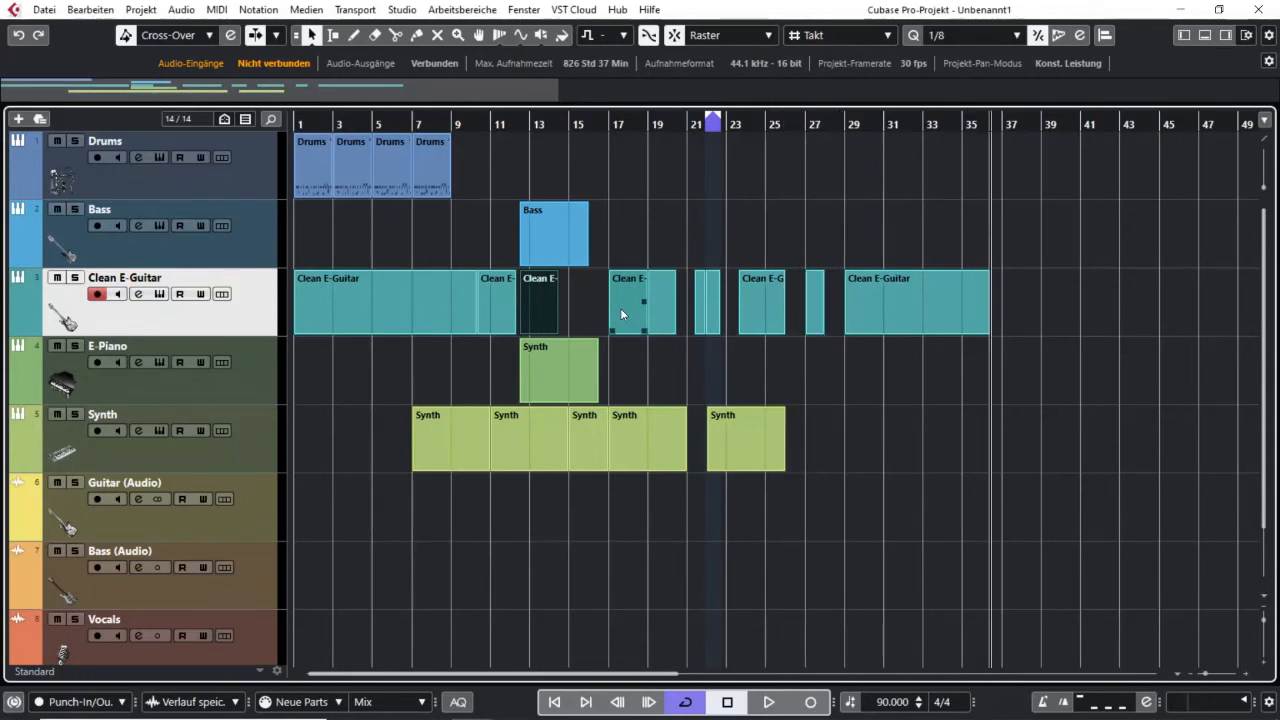
# Step the project cursor back through the event boundaries to the Clean E-Guitar part's start at bar 17
pyautogui.press('b')
pyautogui.press('b')
pyautogui.press('b')
pyautogui.press('b')
pyautogui.press('b')
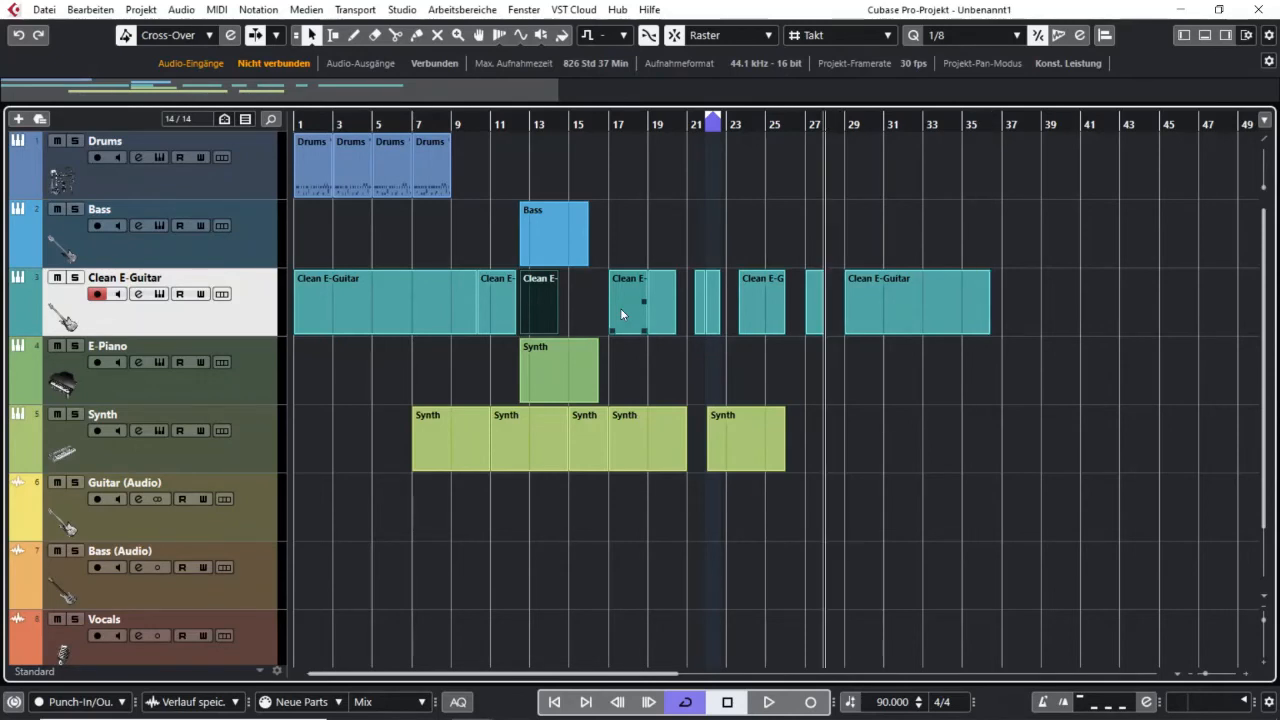
pyautogui.press('b')
pyautogui.press('b')
pyautogui.press('b')
pyautogui.press('b')
pyautogui.press('b')
pyautogui.press('b')
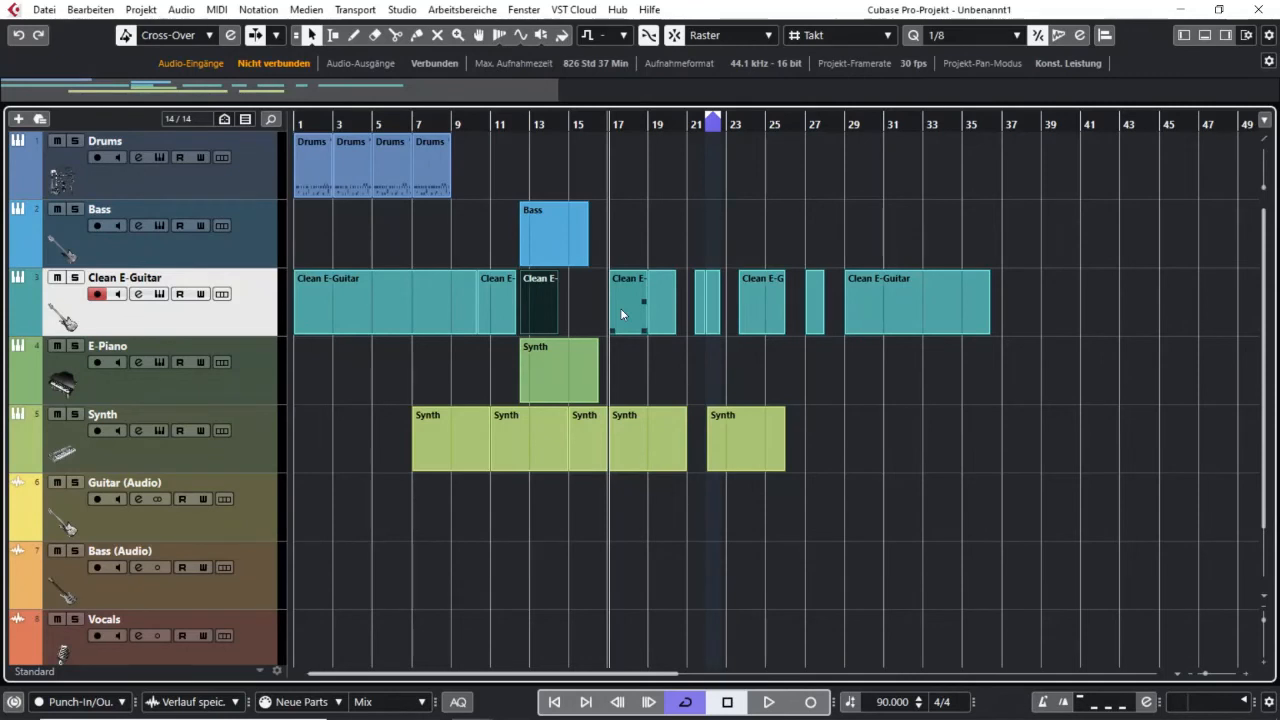
# Enlarge the Clean E-Guitar track's height slightly and nudge the selected Bass part later to about bar 19.5
pyautogui.click(533, 216)
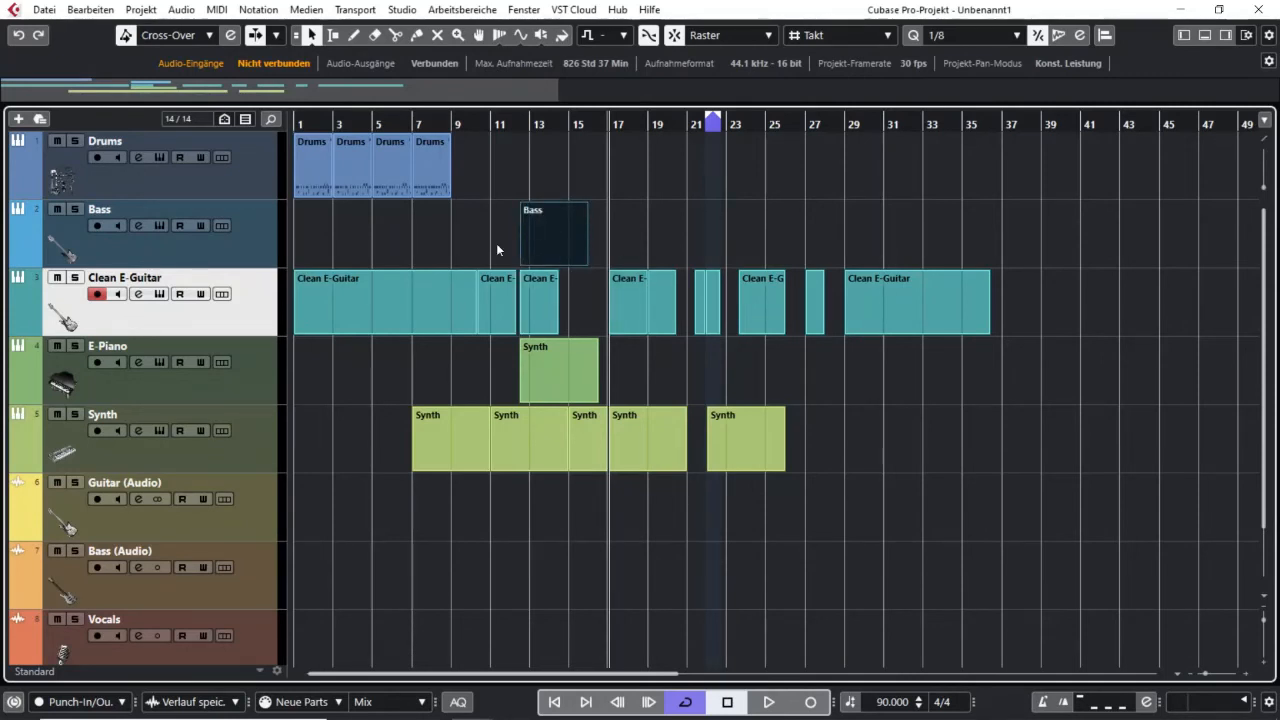
pyautogui.hotkey('ctrl', 'Down')
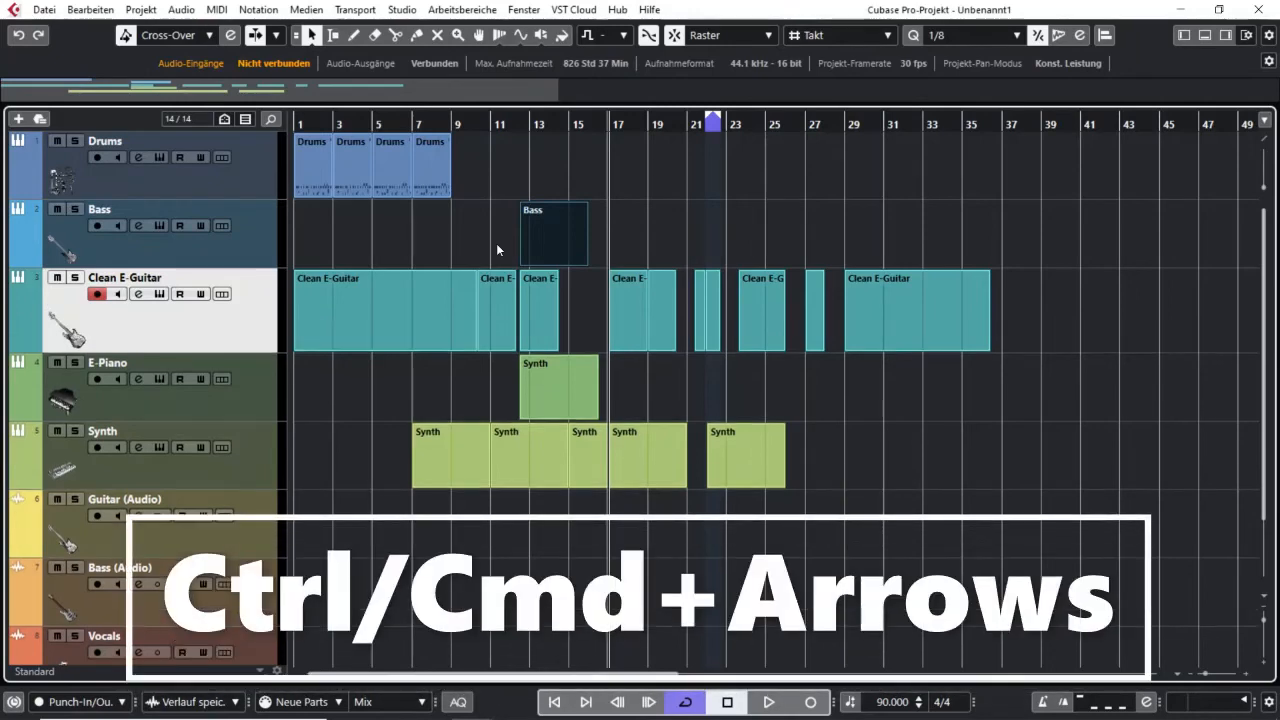
pyautogui.hotkey('ctrl', 'Right')
pyautogui.hotkey('ctrl', 'Right')
pyautogui.hotkey('ctrl', 'Right')
pyautogui.hotkey('ctrl', 'Right')
pyautogui.hotkey('ctrl', 'Right')
pyautogui.hotkey('ctrl', 'Right')
pyautogui.hotkey('ctrl', 'Right')
pyautogui.hotkey('ctrl', 'Right')
pyautogui.hotkey('ctrl', 'Right')
pyautogui.hotkey('ctrl', 'Right')
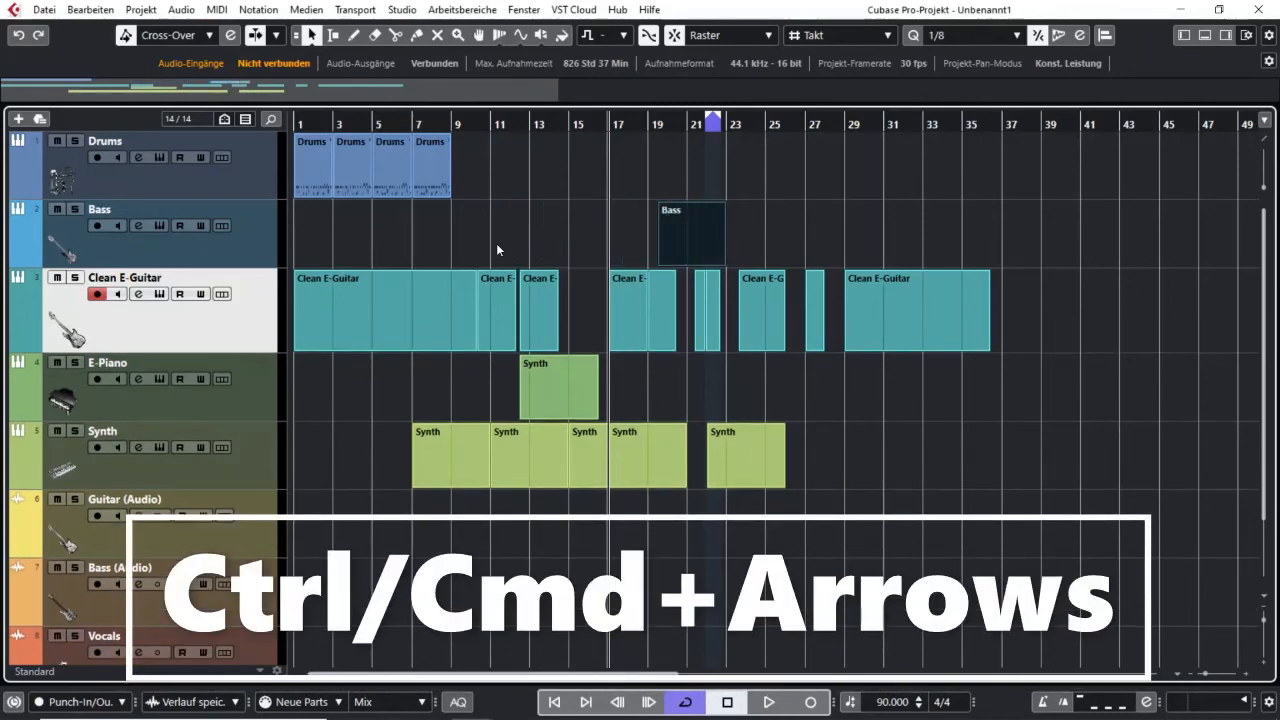
# Nudge the Bass part earlier in the timeline to about bar 10.5
pyautogui.hotkey('ctrl', 'Left')
pyautogui.hotkey('ctrl', 'Left')
pyautogui.hotkey('ctrl', 'Left')
pyautogui.hotkey('ctrl', 'Left')
pyautogui.hotkey('ctrl', 'Left')
pyautogui.hotkey('ctrl', 'Left')
pyautogui.hotkey('ctrl', 'Left')
pyautogui.hotkey('ctrl', 'Left')
pyautogui.hotkey('ctrl', 'Left')
pyautogui.hotkey('ctrl', 'Left')
pyautogui.hotkey('ctrl', 'Left')
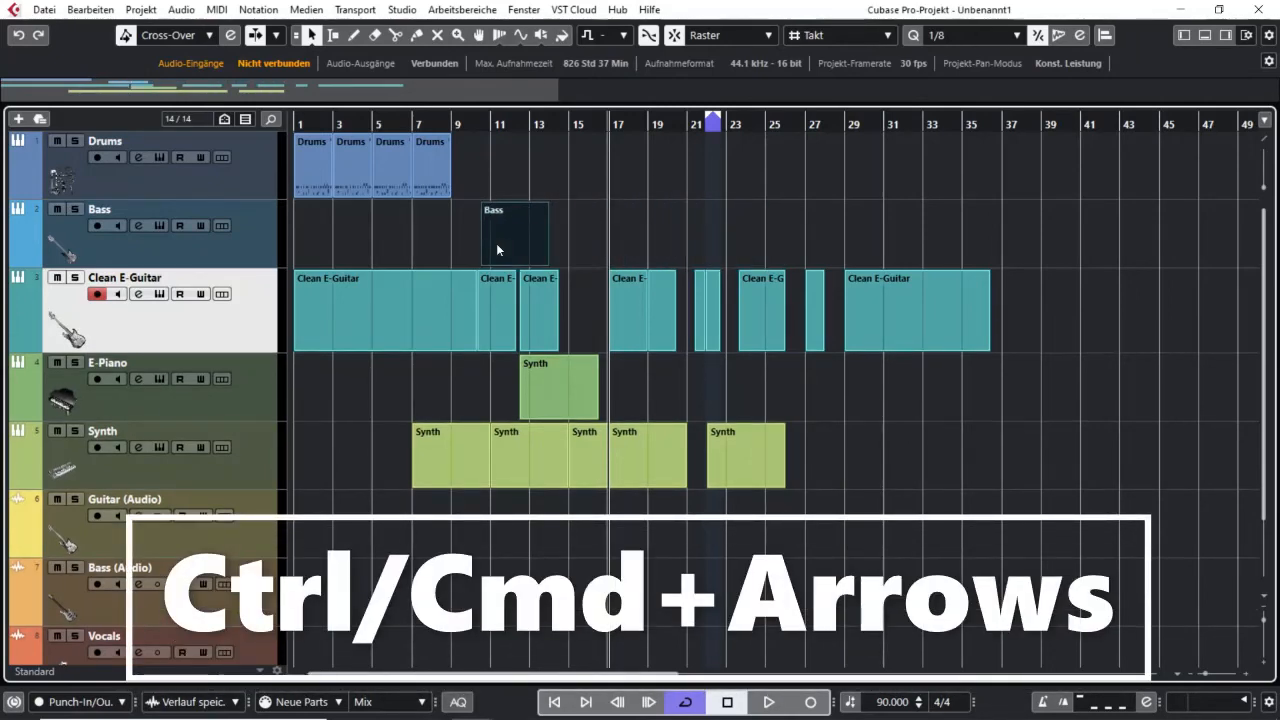
# Nudge the Bass part forward in the timeline to about bar 24.5
pyautogui.hotkey('ctrl', 'Right')
pyautogui.hotkey('ctrl', 'Right')
pyautogui.hotkey('ctrl', 'Right')
pyautogui.hotkey('ctrl', 'Right')
pyautogui.hotkey('ctrl', 'Right')
pyautogui.hotkey('ctrl', 'Right')
pyautogui.hotkey('ctrl', 'Right')
pyautogui.hotkey('ctrl', 'Right')
pyautogui.hotkey('ctrl', 'Right')
pyautogui.hotkey('ctrl', 'Right')
pyautogui.hotkey('ctrl', 'Right')
pyautogui.hotkey('ctrl', 'Right')
pyautogui.hotkey('ctrl', 'Right')
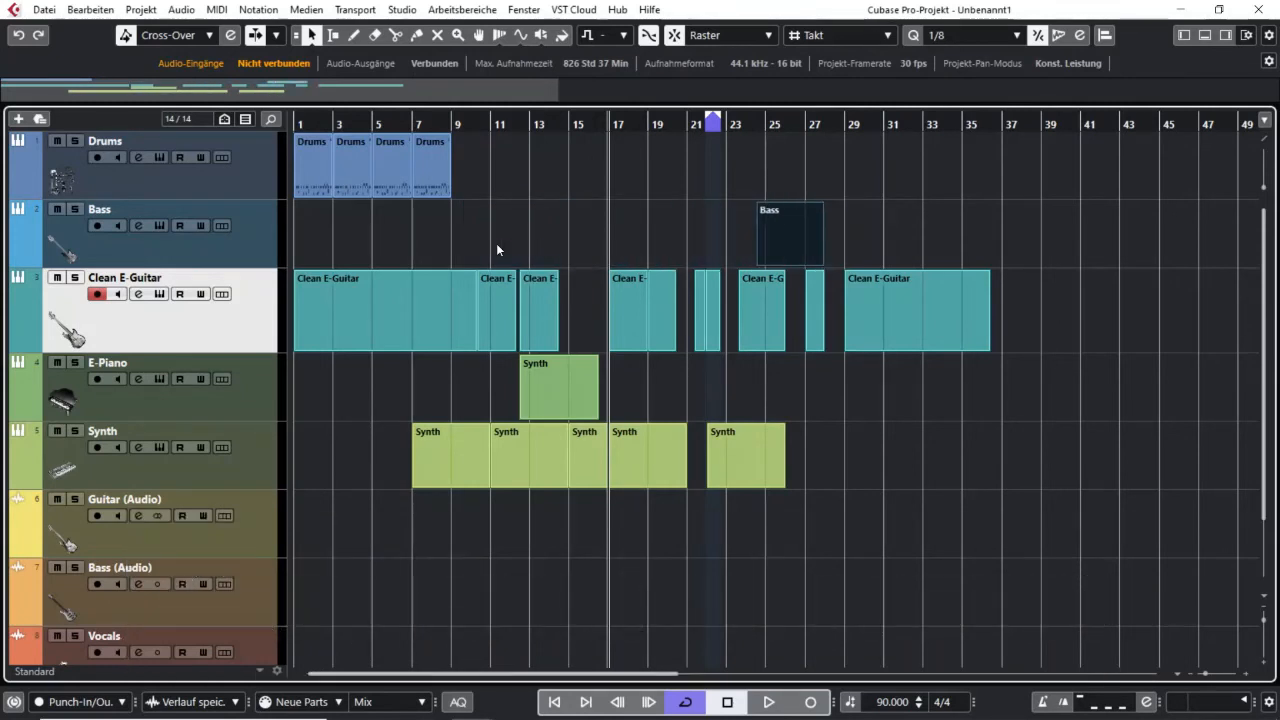
# Nudge the Bass part back along the timeline to about bar 11.5
pyautogui.hotkey('ctrl', 'Left')
pyautogui.hotkey('ctrl', 'Left')
pyautogui.hotkey('ctrl', 'Left')
pyautogui.hotkey('ctrl', 'Left')
pyautogui.hotkey('ctrl', 'Left')
pyautogui.hotkey('ctrl', 'Left')
pyautogui.hotkey('ctrl', 'Left')
pyautogui.hotkey('ctrl', 'Left')
pyautogui.hotkey('ctrl', 'Left')
pyautogui.hotkey('ctrl', 'Left')
pyautogui.hotkey('ctrl', 'Left')
pyautogui.hotkey('ctrl', 'Left')
pyautogui.hotkey('ctrl', 'Left')
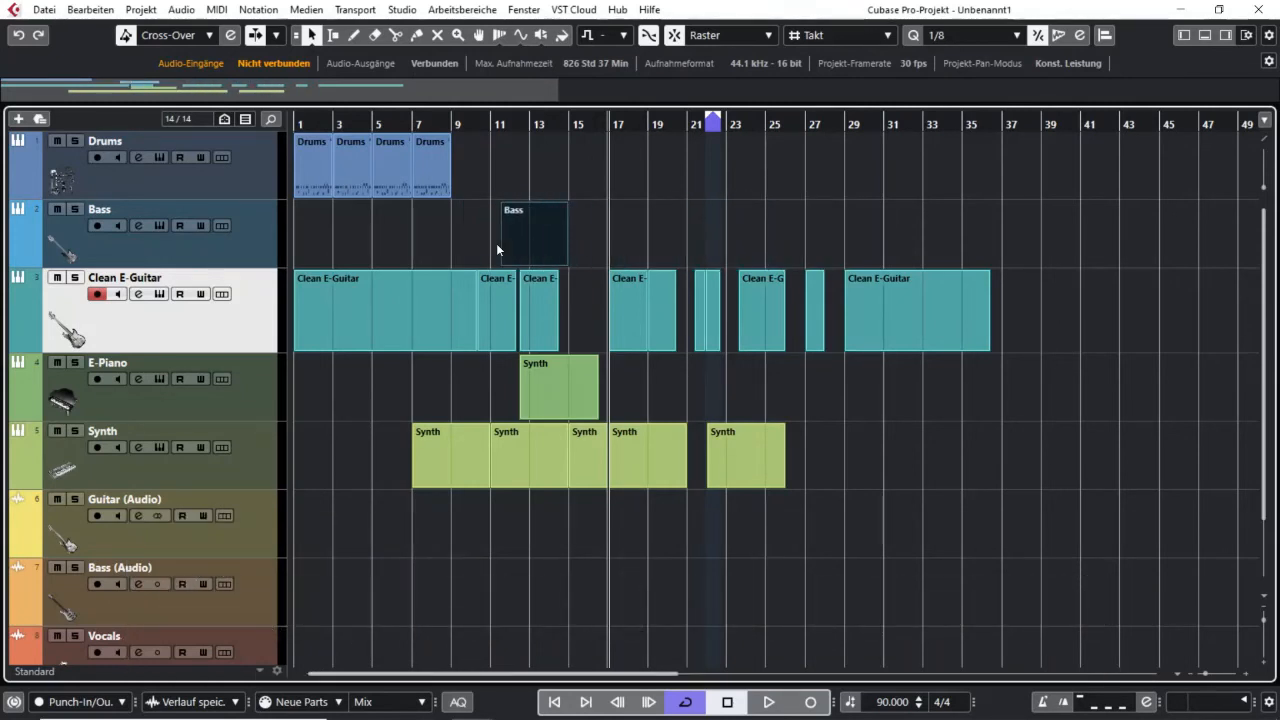
# Open the Drums part at bar 7 in the Key Editor and select the F#1 note just before bar 8
pyautogui.click(442, 168)
pyautogui.doubleClick(442, 168)
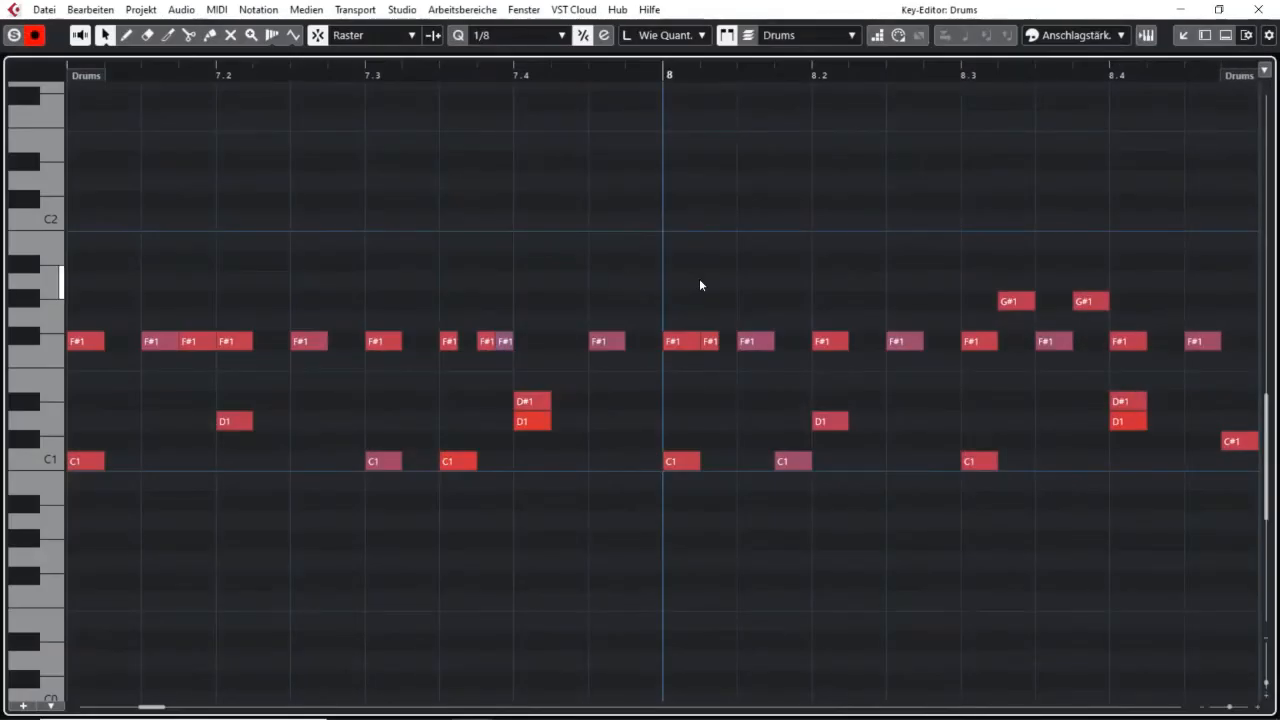
pyautogui.click(605, 340)
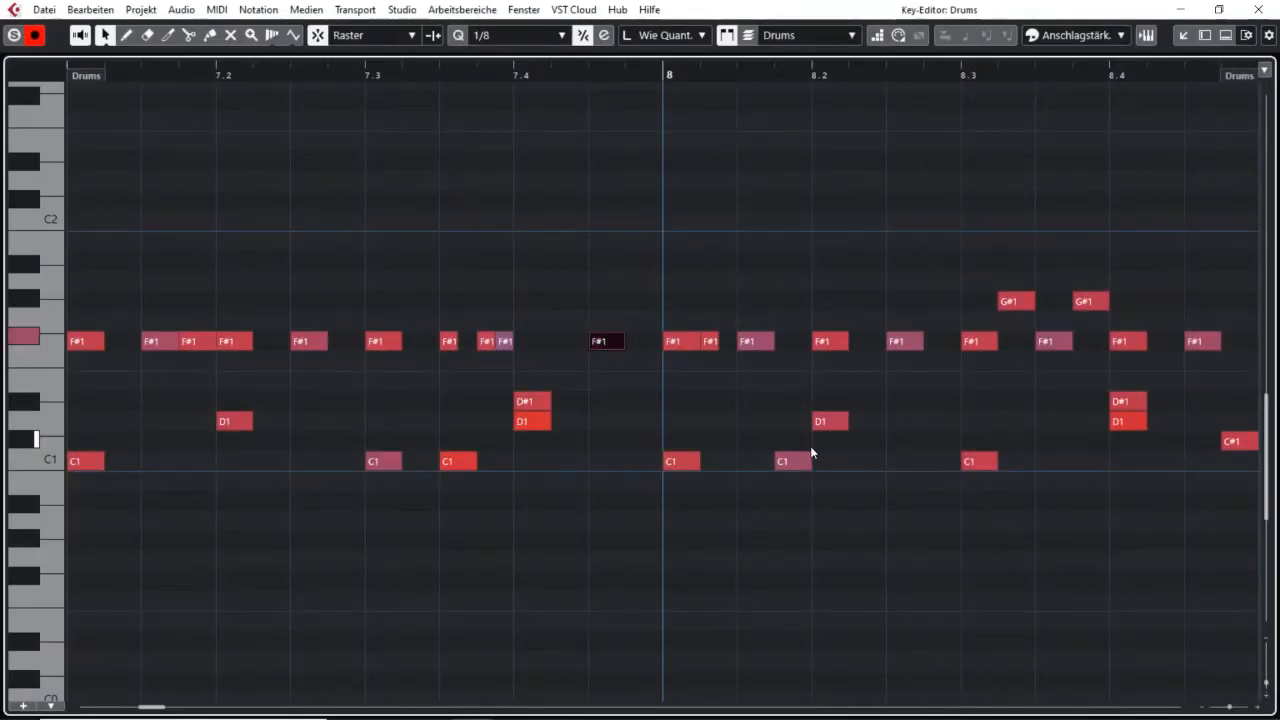
# Transpose the selected F#1 note up to A1 and back down to G1
pyautogui.press('Up')
pyautogui.press('Up')
pyautogui.press('Up')
pyautogui.press('Up')
pyautogui.press('Up')
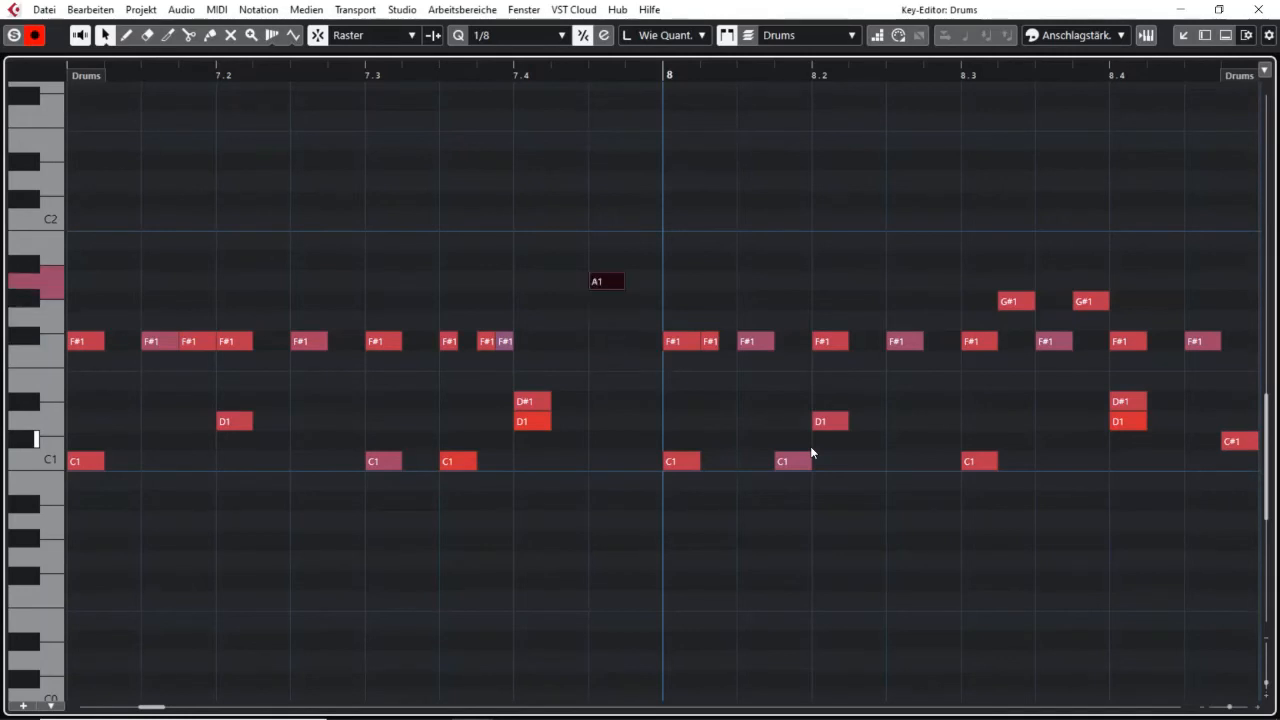
pyautogui.press('Down')
pyautogui.press('Down')
pyautogui.press('Down')
pyautogui.press('Down')
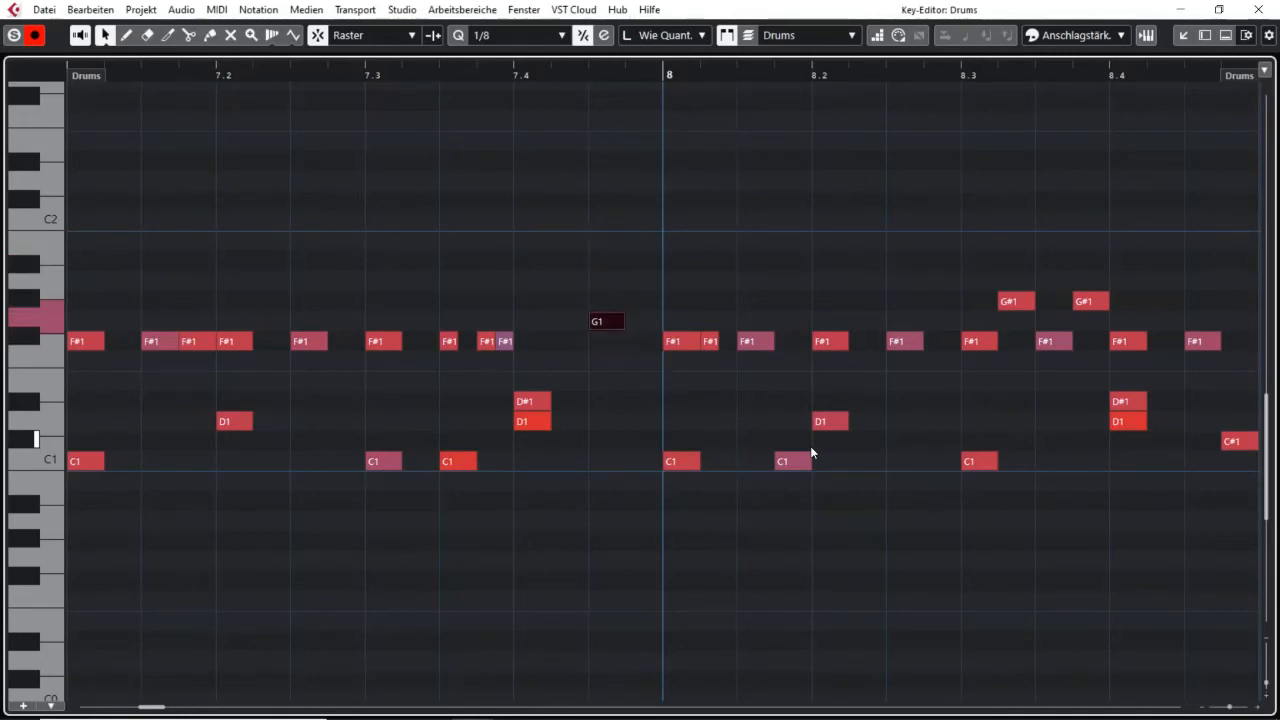
# Transpose the selected note up to E2 and nudge it back in time to position 7.3
pyautogui.press('Up')
pyautogui.press('Up')
pyautogui.press('Up')
pyautogui.press('Up')
pyautogui.press('Up')
pyautogui.press('Up')
pyautogui.press('Up')
pyautogui.press('Up')
pyautogui.press('Up')
pyautogui.hotkey('ctrl', 'Left')
pyautogui.hotkey('ctrl', 'Left')
pyautogui.hotkey('ctrl', 'Left')
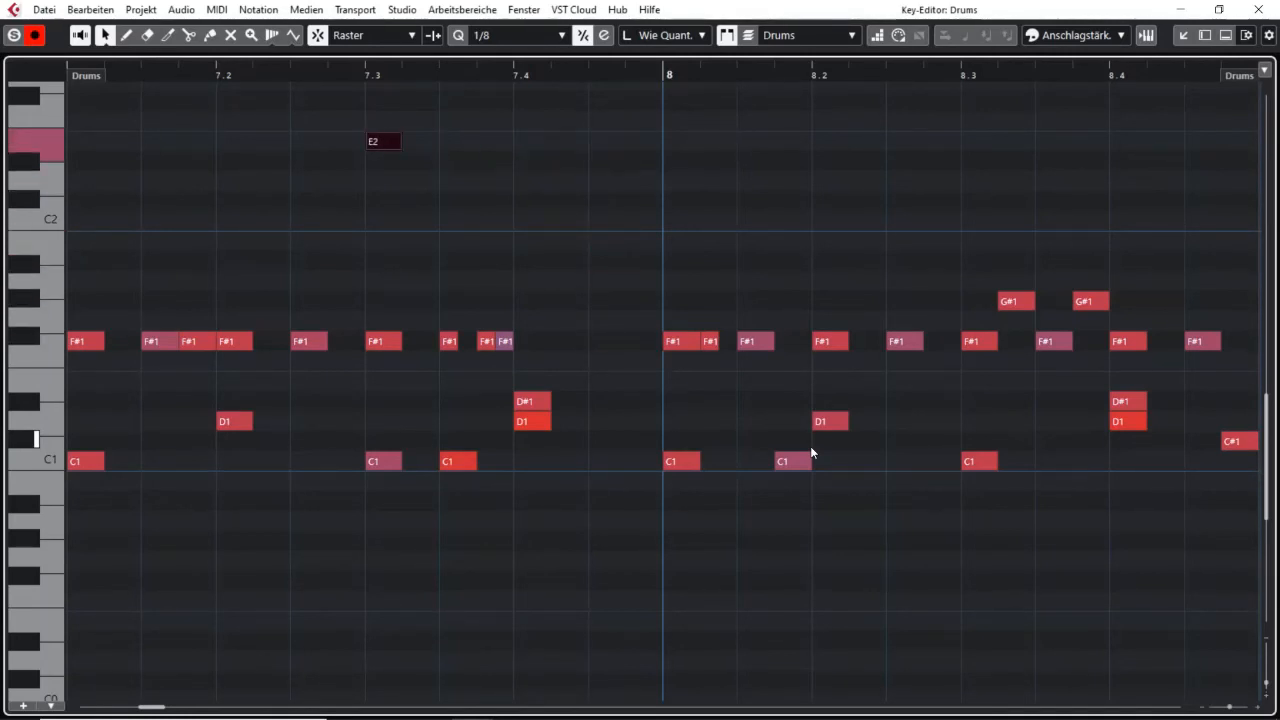
# Nudge the selected E2 note forward to bar 8 and transpose it down to C#2
pyautogui.hotkey('ctrl', 'Right')
pyautogui.hotkey('ctrl', 'Right')
pyautogui.hotkey('ctrl', 'Right')
pyautogui.hotkey('ctrl', 'Right')
pyautogui.press('Down')
pyautogui.press('Down')
pyautogui.press('Down')
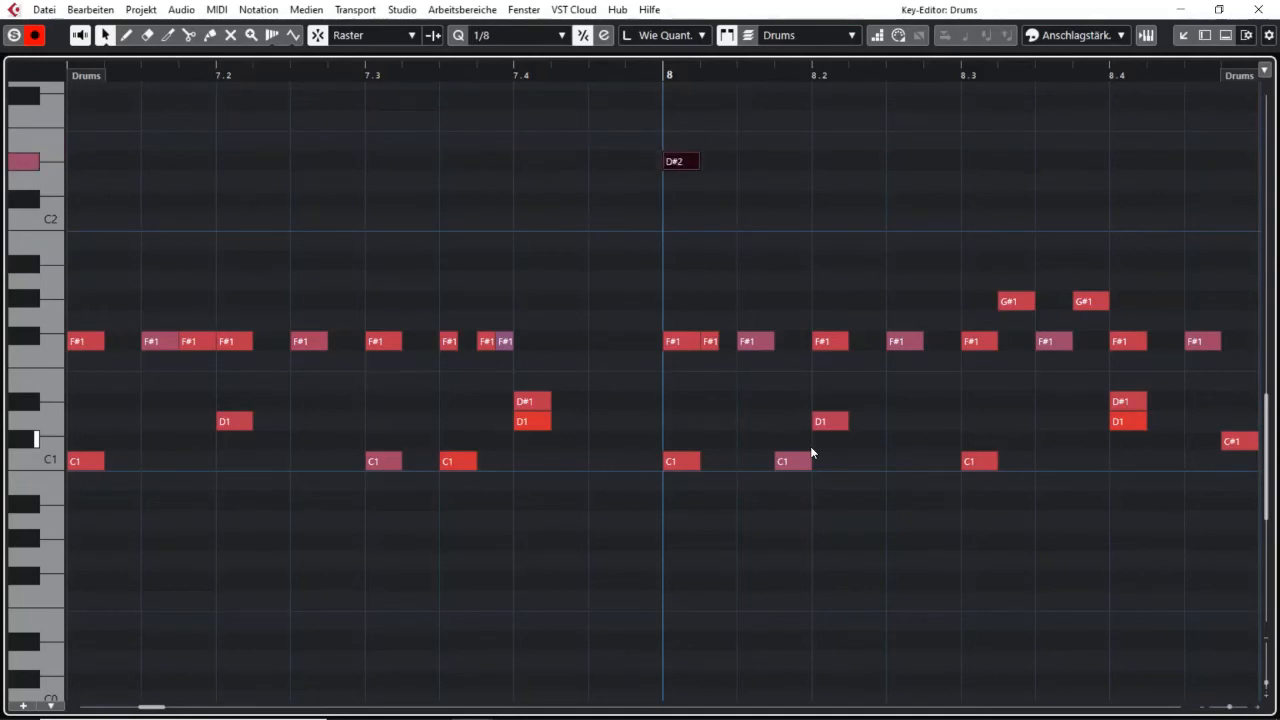
# Step the note selection to the C1 note at bar 8 and transpose it up to D1
pyautogui.press('Left')
pyautogui.press('Left')
pyautogui.press('Up')
pyautogui.press('Up')
pyautogui.press('Up')
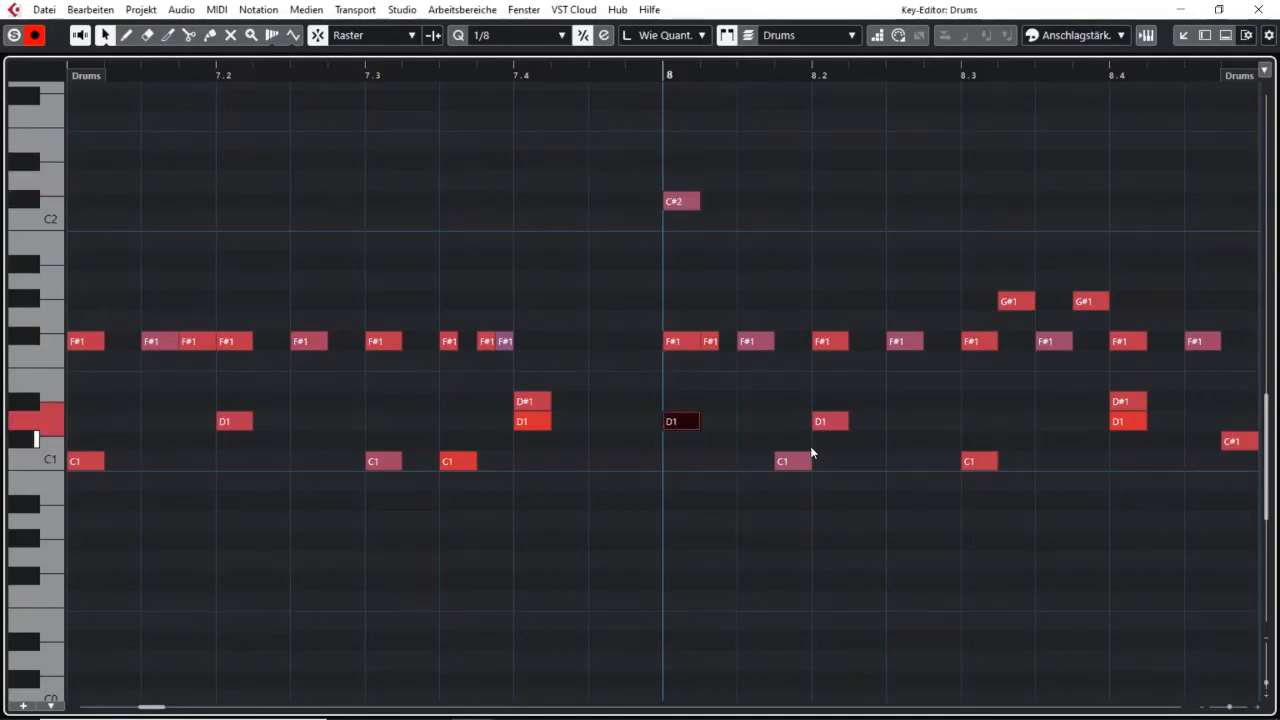
# Transpose the selected bar 8 note down to C1 and up again to D#1
pyautogui.press('Down')
pyautogui.press('Down')
pyautogui.press('Down')
pyautogui.press('Down')
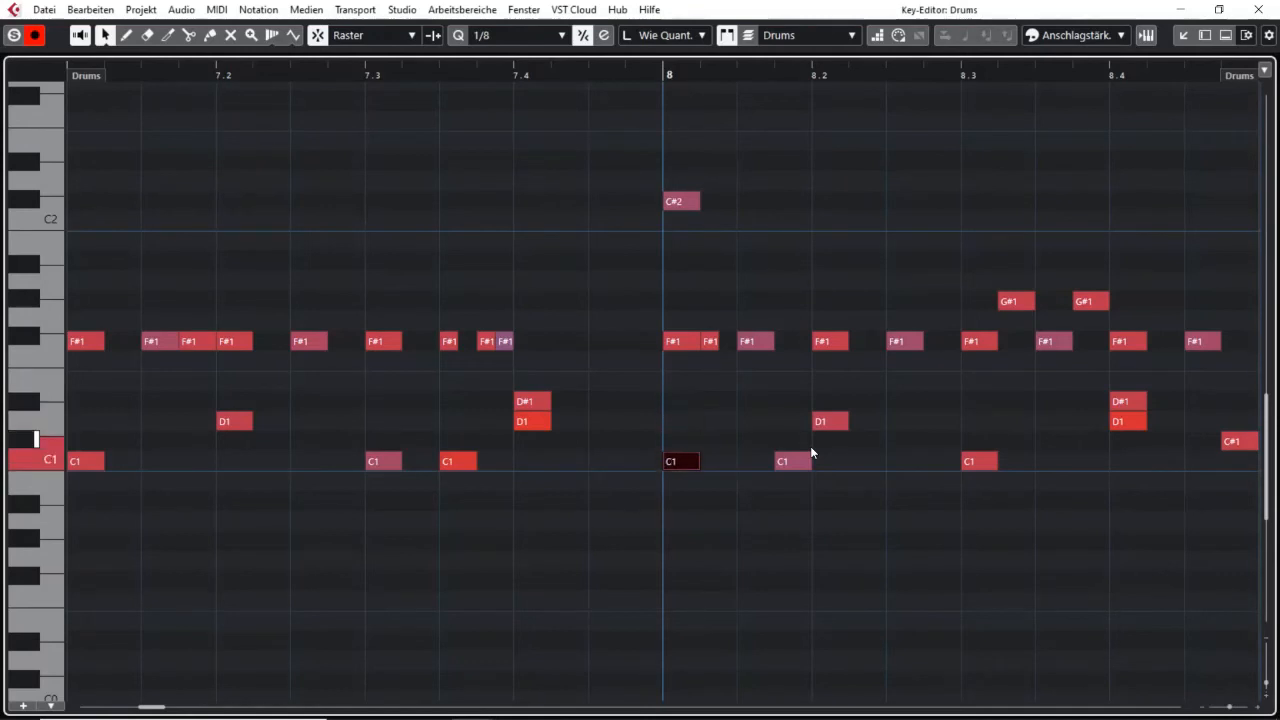
pyautogui.press('Up')
pyautogui.press('Up')
pyautogui.press('Up')
pyautogui.press('Up')
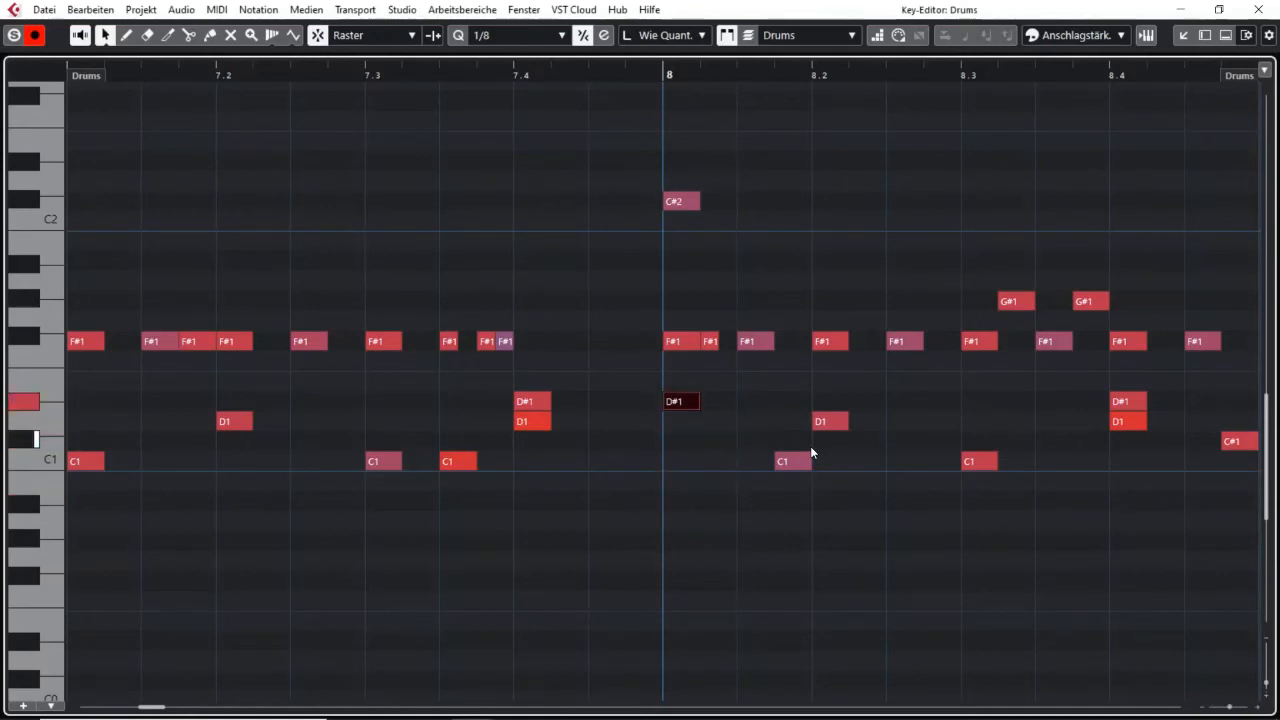
# Transpose the bar 8 note down and back to D#1, then nudge it three eighth notes earlier
pyautogui.press('Down')
pyautogui.press('Down')
pyautogui.press('Down')
pyautogui.press('Up')
pyautogui.press('Up')
pyautogui.press('Up')
pyautogui.hotkey('ctrl', 'Left')
pyautogui.hotkey('ctrl', 'Left')
pyautogui.hotkey('ctrl', 'Left')
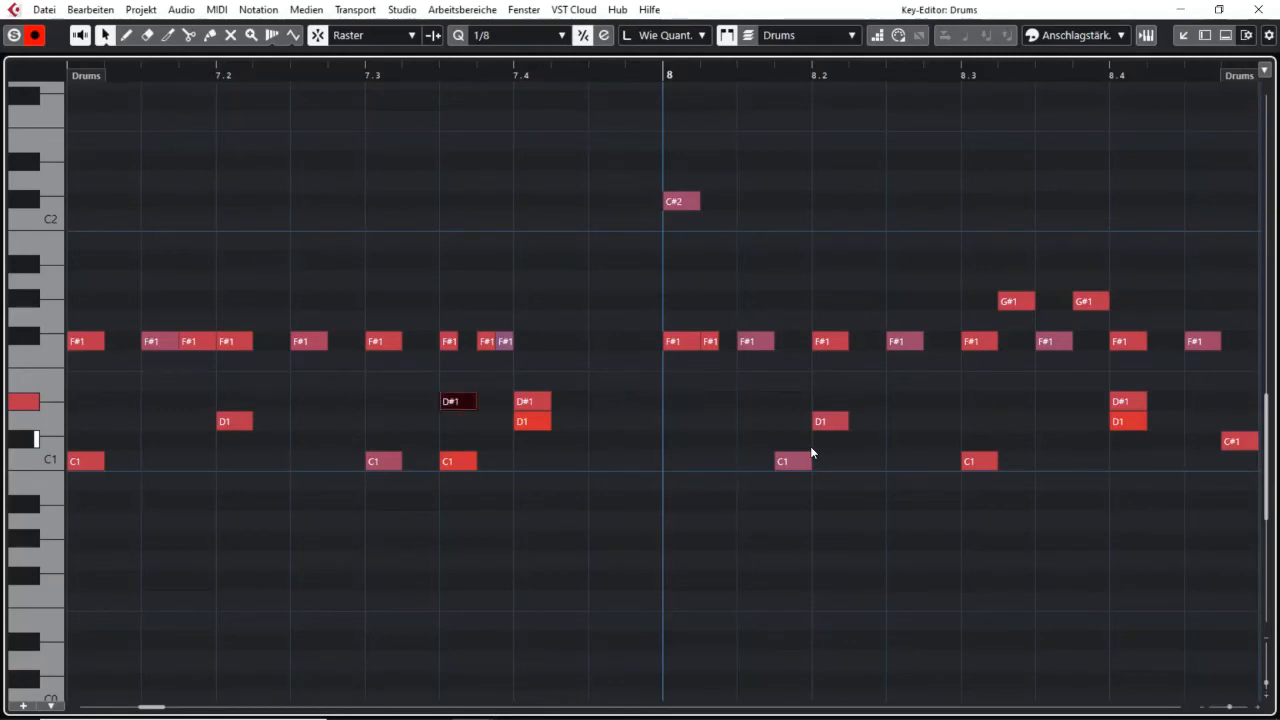
# Nudge the selected D#1 note back and forth by eighth notes, leaving it an eighth note before beat 7.2
pyautogui.hotkey('ctrl', 'Left')
pyautogui.hotkey('ctrl', 'Left')
pyautogui.hotkey('ctrl', 'Left')
pyautogui.hotkey('ctrl', 'Right')
pyautogui.hotkey('ctrl', 'Right')
pyautogui.hotkey('ctrl', 'Right')
pyautogui.hotkey('ctrl', 'Left')
pyautogui.hotkey('ctrl', 'Left')
pyautogui.hotkey('ctrl', 'Left')
pyautogui.hotkey('ctrl', 'Left')
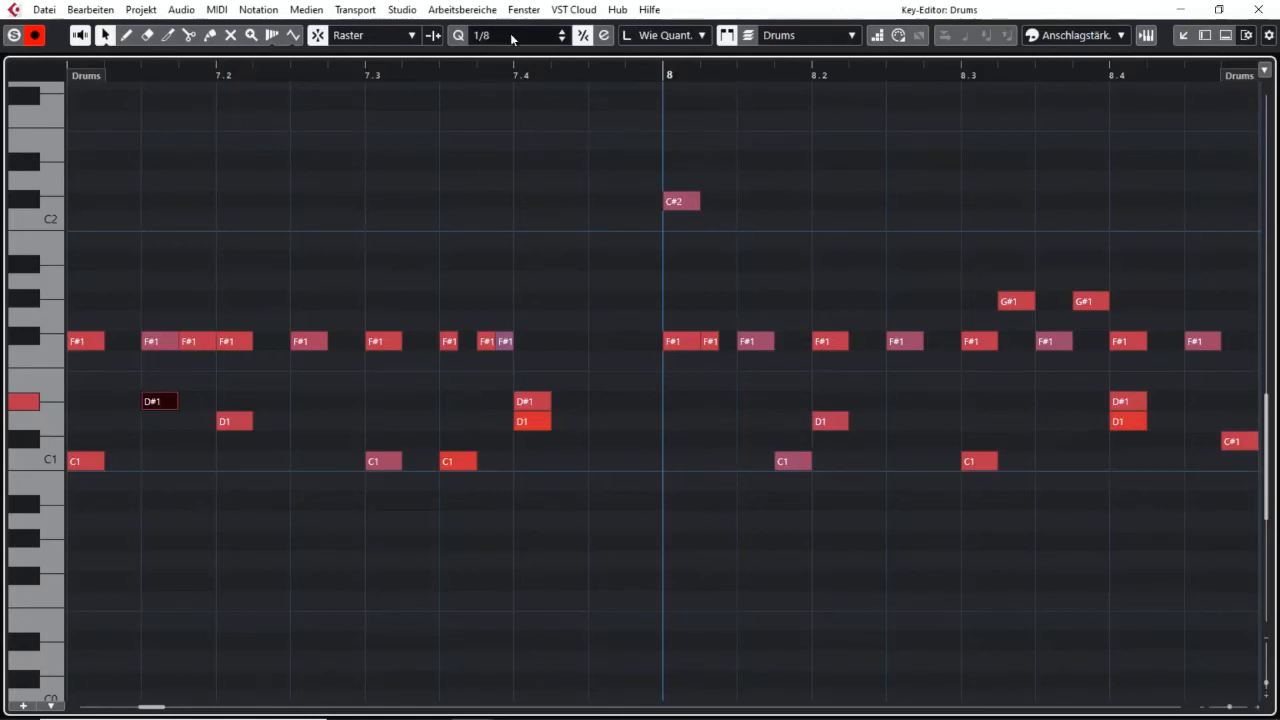
# Close the drum part's Key Editor and trim the start of the Bass part to the middle of bar 10
pyautogui.click(1258, 9)
pyautogui.hotkey('ctrl', 'z')
pyautogui.hotkey('alt', 'Left')
pyautogui.hotkey('alt', 'Right')
pyautogui.hotkey('alt', 'Right')
pyautogui.hotkey('alt', 'Right')
pyautogui.hotkey('alt', 'Right')
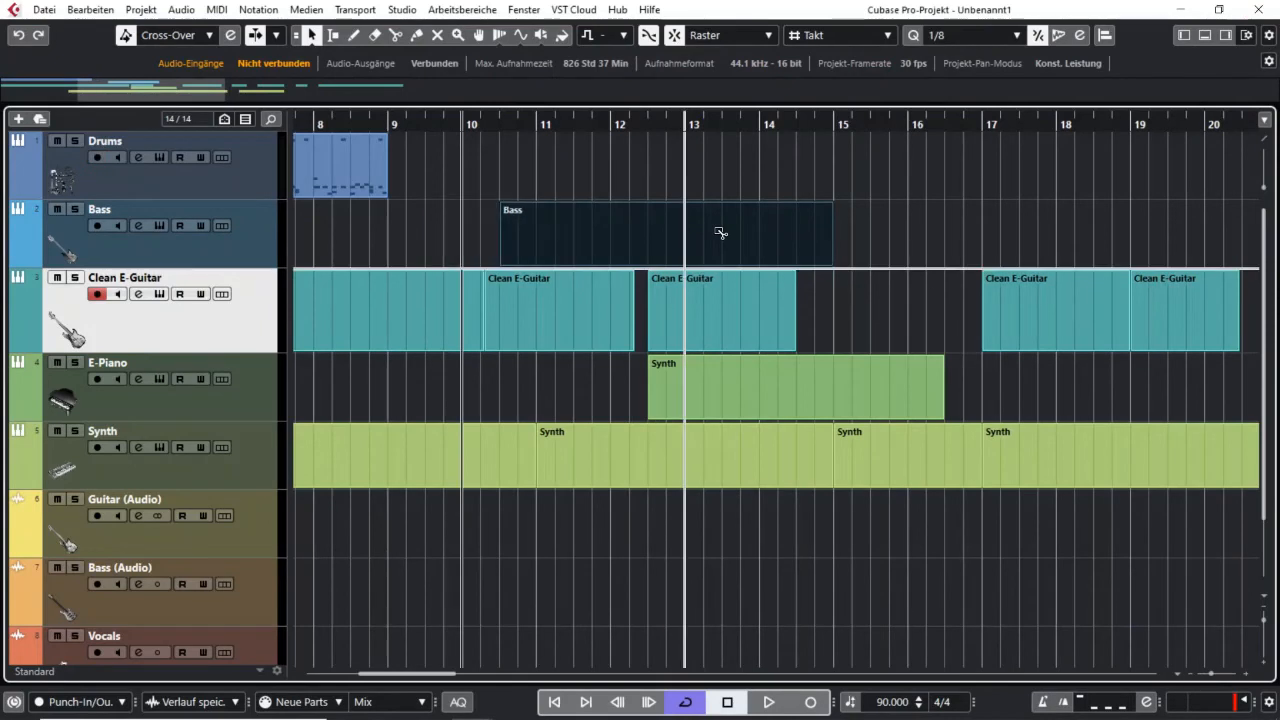
# Extend the Bass part's start four bars earlier and trim it forward to the middle of bar 13
pyautogui.hotkey('alt', 'Left')
pyautogui.hotkey('alt', 'Left')
pyautogui.hotkey('alt', 'Left')
pyautogui.hotkey('alt', 'Left')
pyautogui.hotkey('alt', 'Right')
pyautogui.hotkey('alt', 'Right')
pyautogui.hotkey('alt', 'Right')
pyautogui.hotkey('alt', 'Right')
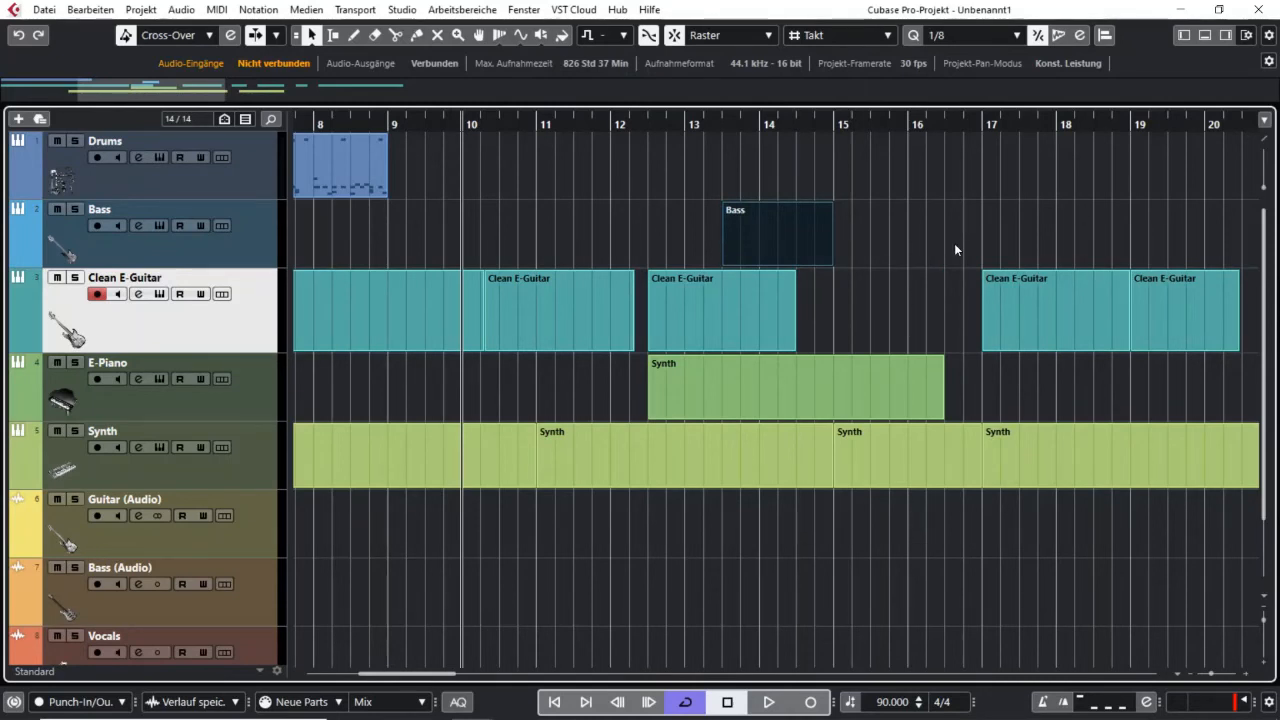
# Extend the start of the Bass part back to the middle of bar 8
pyautogui.hotkey('alt', 'Left')
pyautogui.hotkey('alt', 'Left')
pyautogui.hotkey('alt', 'Left')
pyautogui.hotkey('alt', 'Left')
pyautogui.hotkey('alt', 'Left')
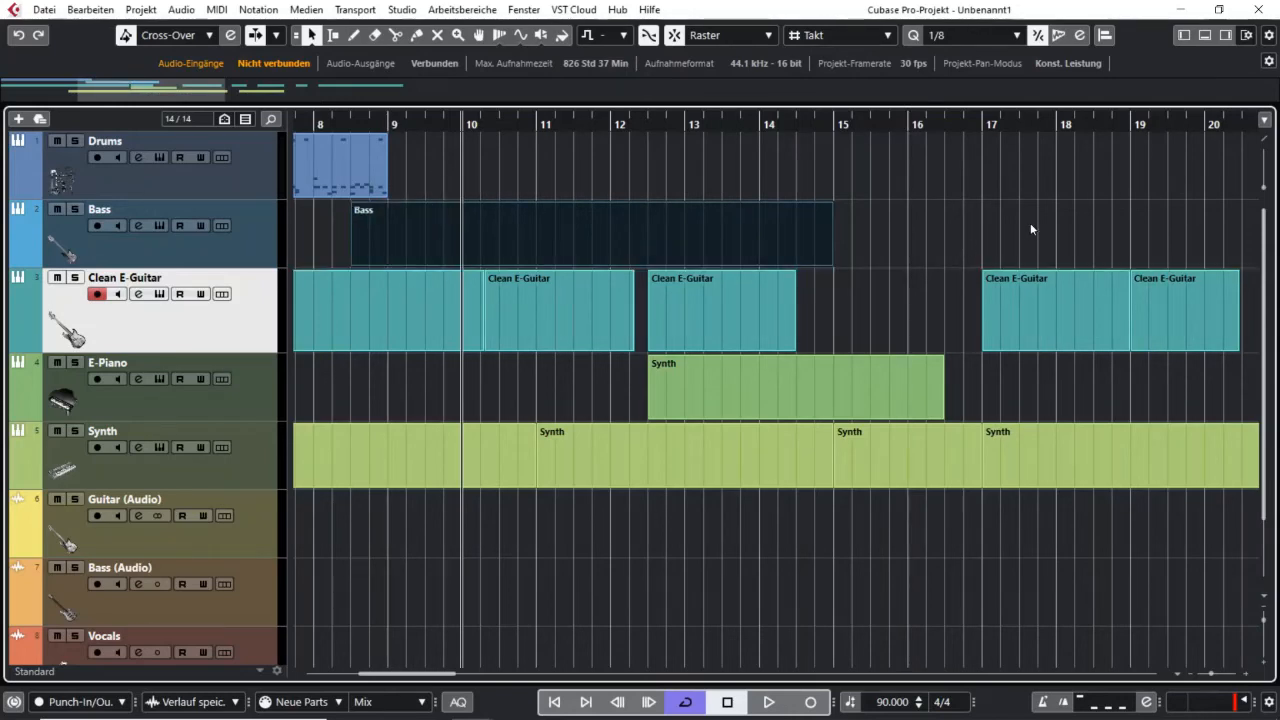
pyautogui.rightClick(1145, 36)
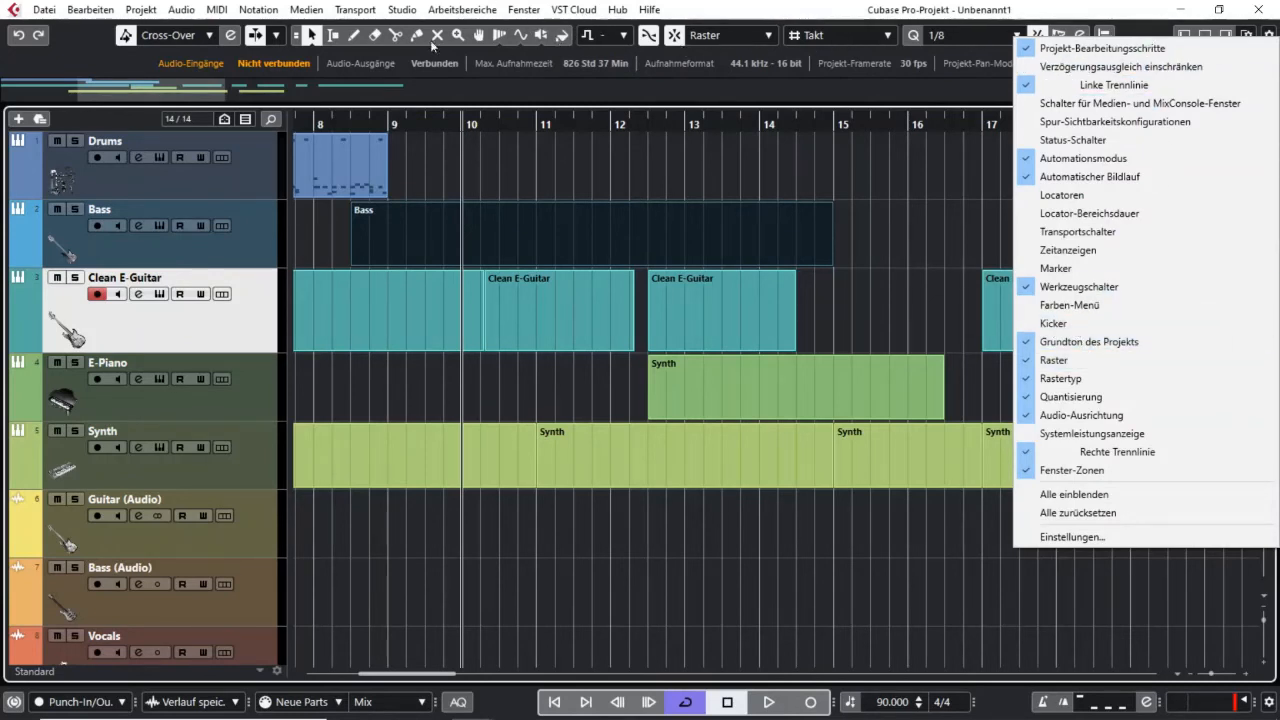
pyautogui.click(902, 273)
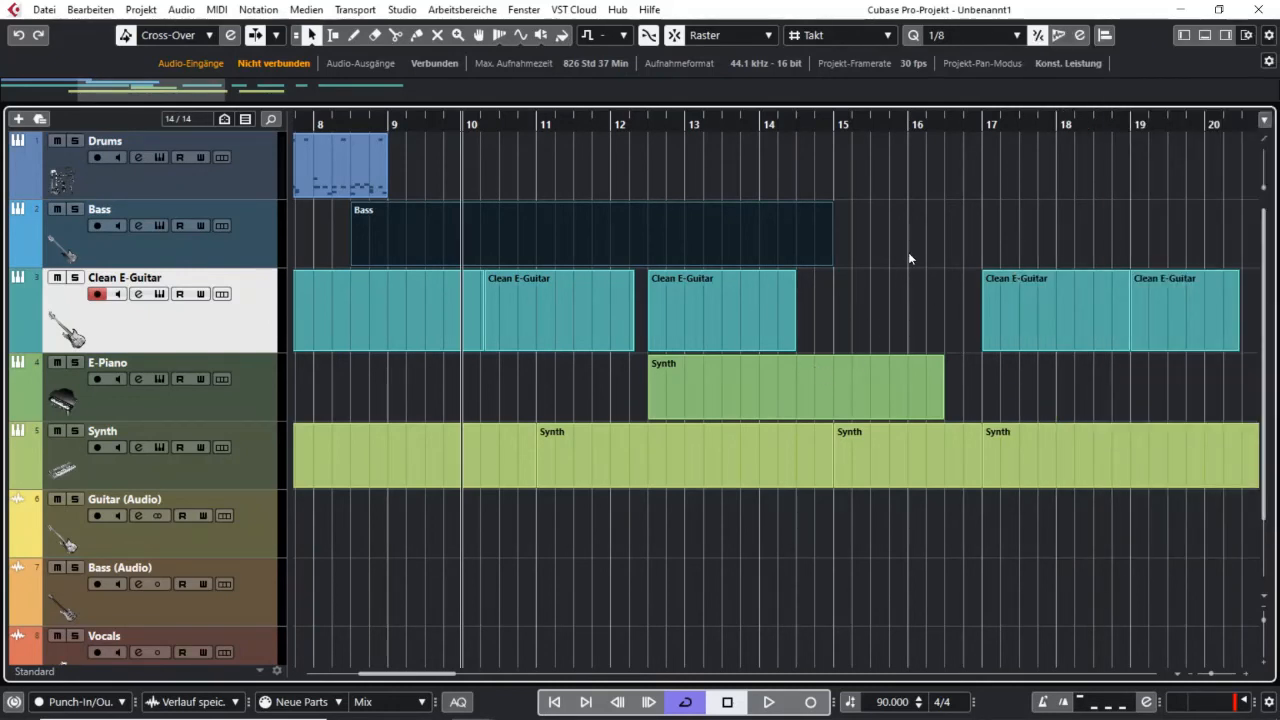
# Trim the start of the Bass part forward to the middle of bar 12
pyautogui.press('alt')
pyautogui.hscroll(-1, 909, 253)
pyautogui.hotkey('alt', 'Right')
pyautogui.hotkey('alt', 'Right')
pyautogui.hotkey('alt', 'Right')
pyautogui.hotkey('alt', 'Right')
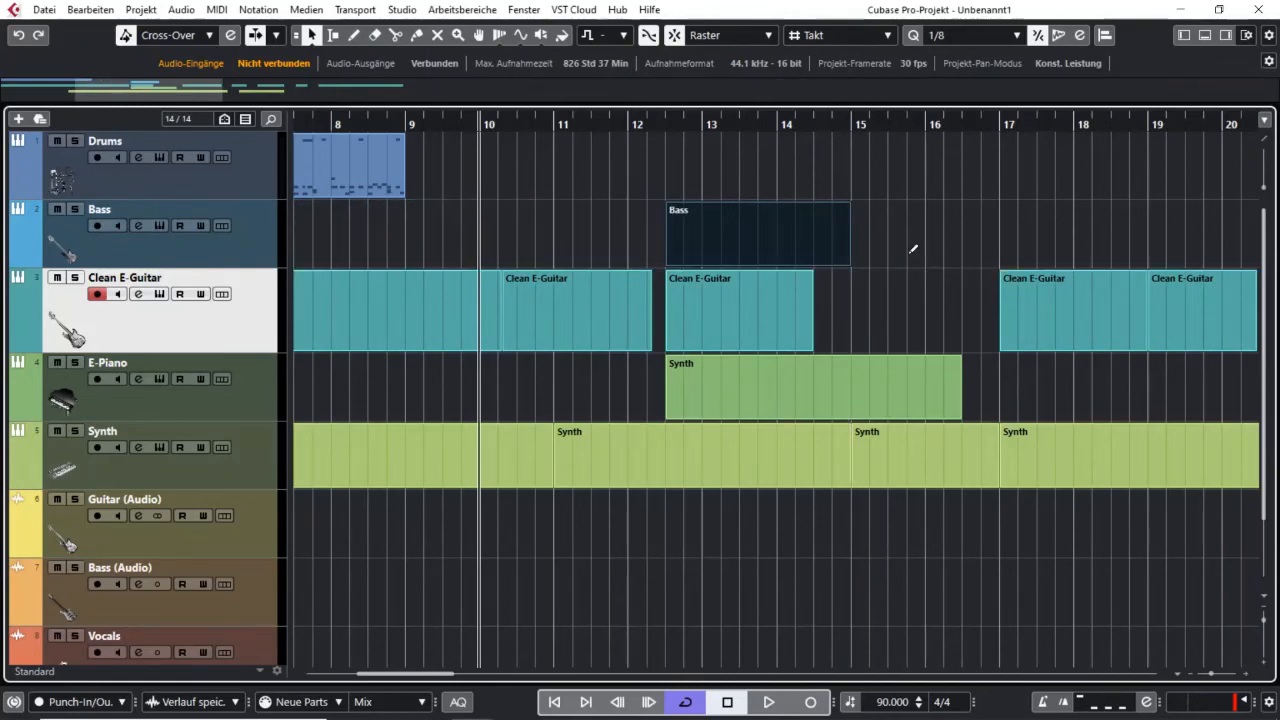
# Extend the Bass part's start three bars earlier and trim it back by three bars
pyautogui.hotkey('alt', 'Left')
pyautogui.hotkey('alt', 'Left')
pyautogui.hotkey('alt', 'Left')
pyautogui.hotkey('alt', 'Right')
pyautogui.hotkey('alt', 'Right')
pyautogui.hotkey('alt', 'Right')
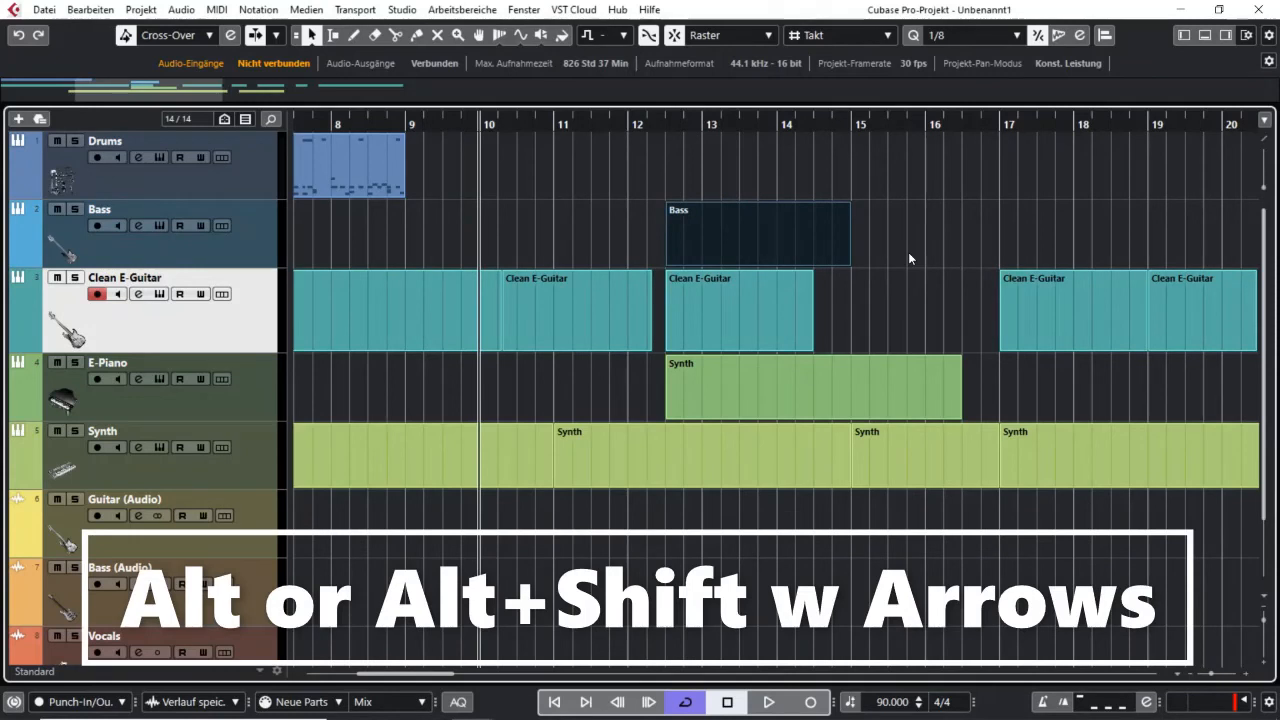
# Extend the Bass part's start four bars earlier and return it to the middle of bar 12
pyautogui.hotkey('alt', 'Left')
pyautogui.hotkey('alt', 'Left')
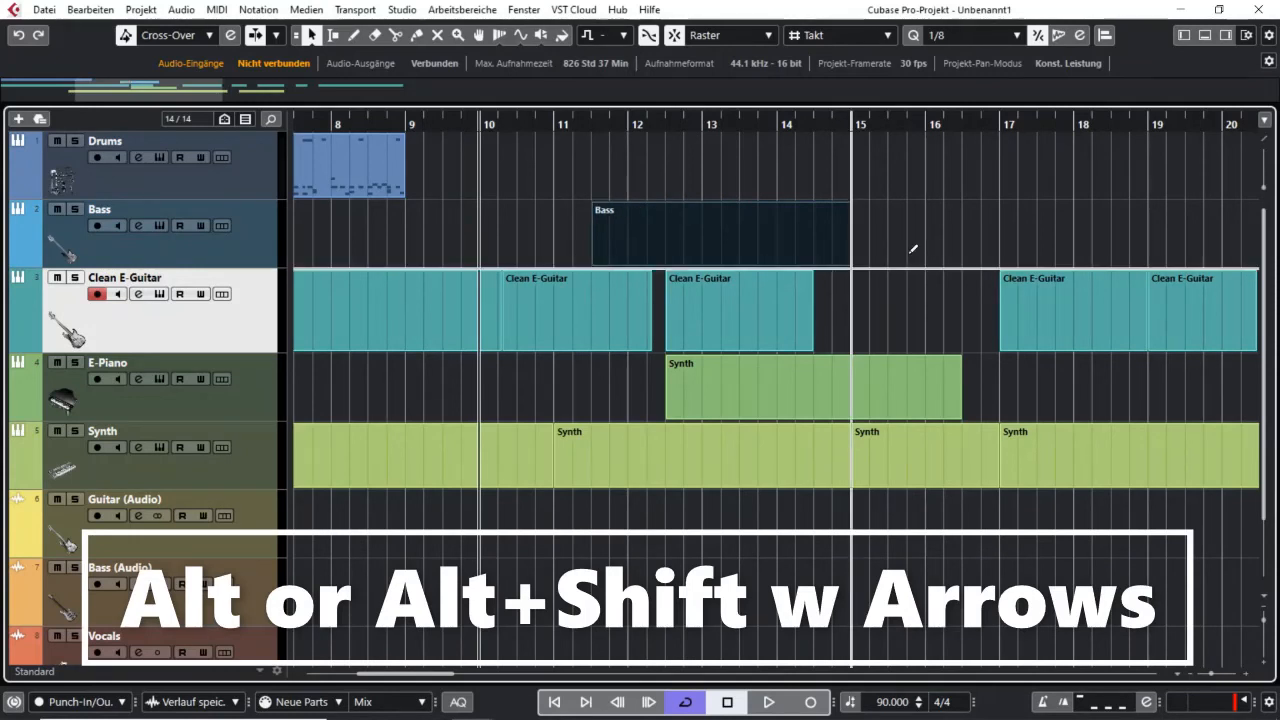
pyautogui.hotkey('alt', 'Left')
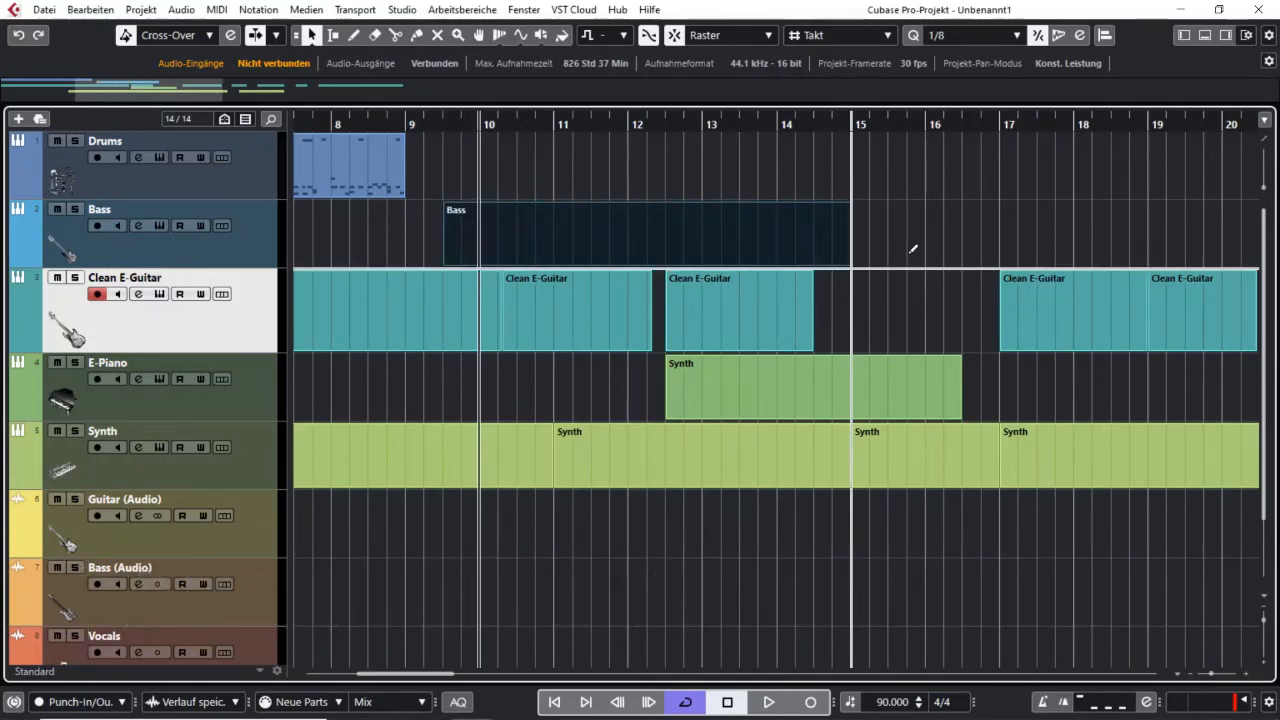
pyautogui.hotkey('alt', 'Left')
pyautogui.hotkey('alt', 'Right')
pyautogui.hotkey('alt', 'Right')
pyautogui.hotkey('alt', 'Right')
pyautogui.hotkey('alt', 'Right')
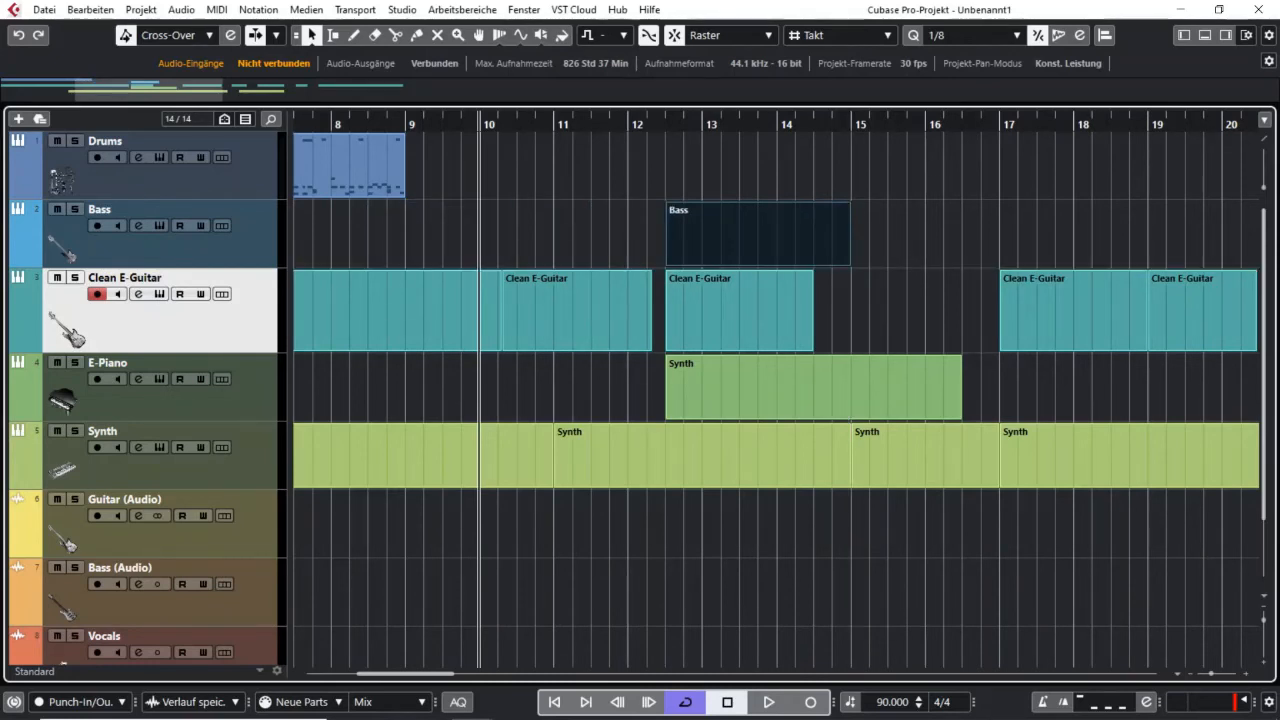
# Extend the end of the Bass part to bar 17, one bar at a time
pyautogui.hotkey('alt', 'shift', 'Right')
pyautogui.hotkey('alt', 'shift', 'Right')
pyautogui.hotkey('alt', 'shift', 'Right')
pyautogui.hotkey('alt', 'shift', 'Right')
pyautogui.hotkey('alt', 'shift', 'Right')
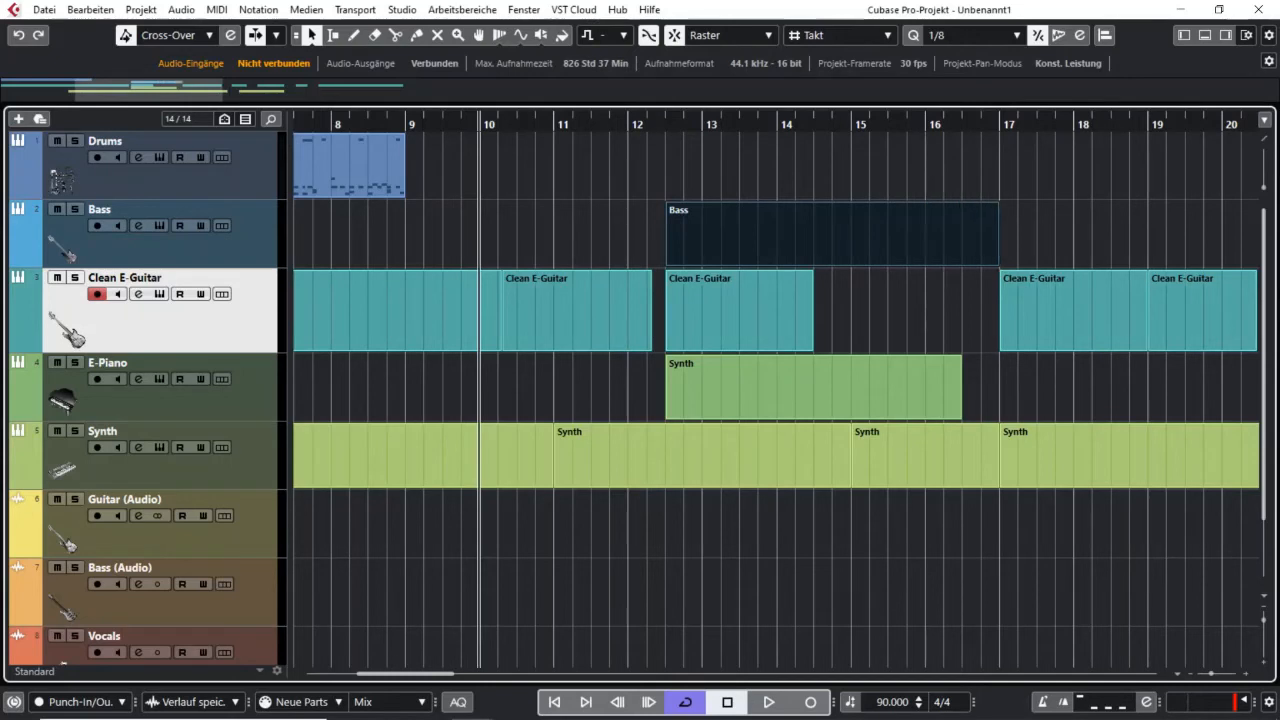
# Shorten and lengthen the Bass part's end repeatedly in one-bar steps, leaving it at bar 16
pyautogui.hotkey('alt', 'shift', 'Left')
pyautogui.hotkey('alt', 'shift', 'Left')
pyautogui.hotkey('alt', 'shift', 'Left')
pyautogui.hotkey('alt', 'shift', 'Left')
pyautogui.hotkey('alt', 'shift', 'Left')
pyautogui.hotkey('alt', 'shift', 'Right')
pyautogui.hotkey('alt', 'shift', 'Right')
pyautogui.hotkey('alt', 'shift', 'Right')
pyautogui.hotkey('alt', 'shift', 'Right')
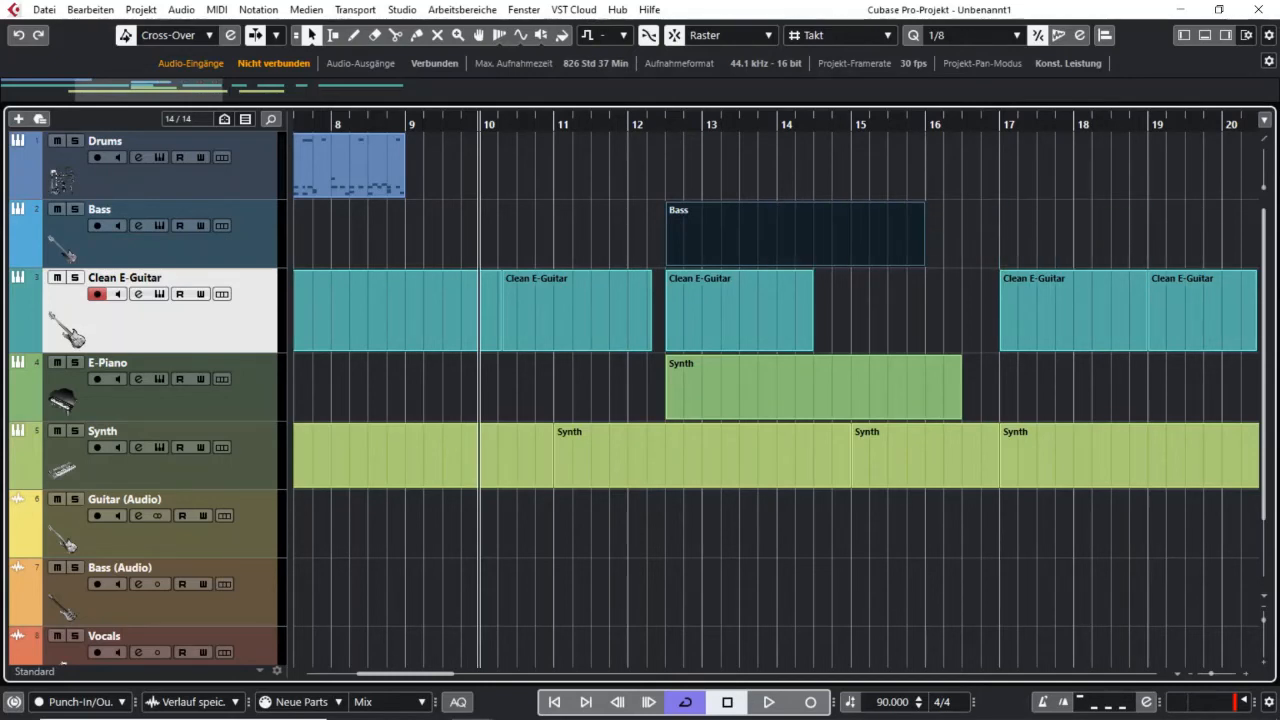
pyautogui.hotkey('alt', 'shift', 'Right')
pyautogui.hotkey('alt', 'shift', 'Left')
pyautogui.hotkey('alt', 'shift', 'Left')
pyautogui.hotkey('alt', 'shift', 'Left')
pyautogui.hotkey('alt', 'shift', 'Left')
# Select a range from bar 12 to bar 15 on the Synth track with the Range Selection tool
pyautogui.rightClick(508, 178)
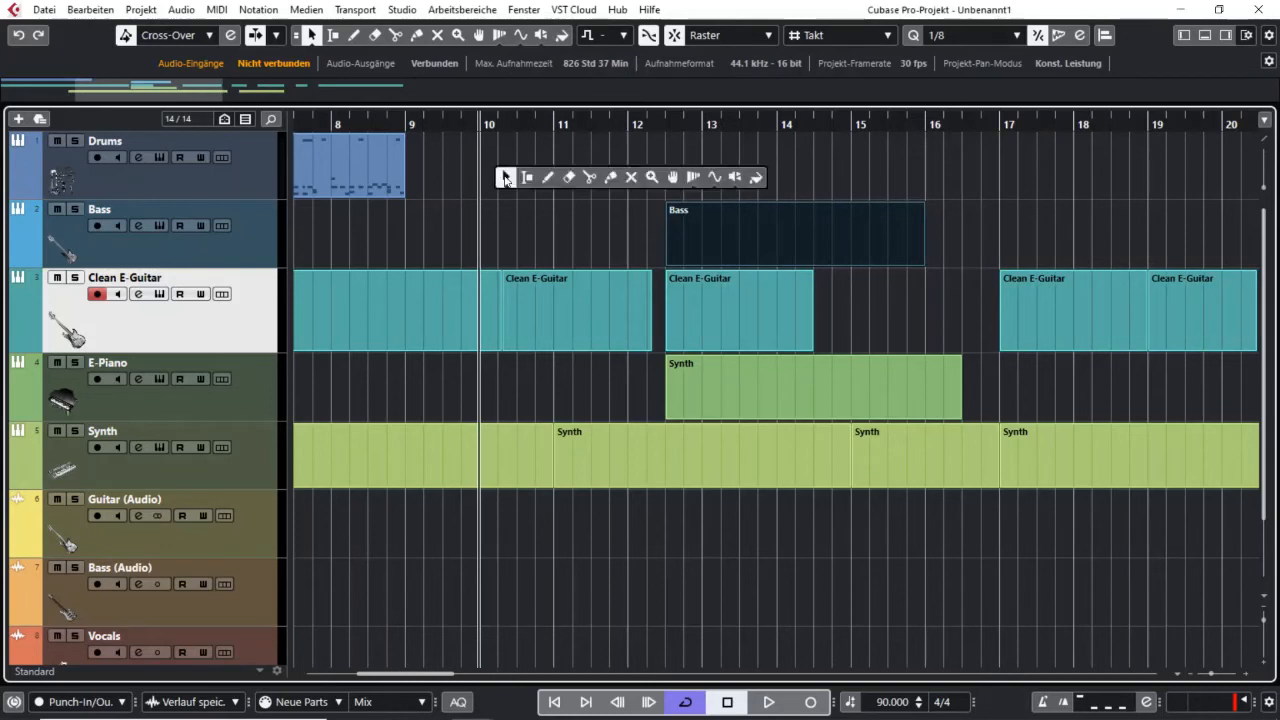
pyautogui.click(527, 177)
pyautogui.moveTo(628, 455); pyautogui.dragTo(851, 460)
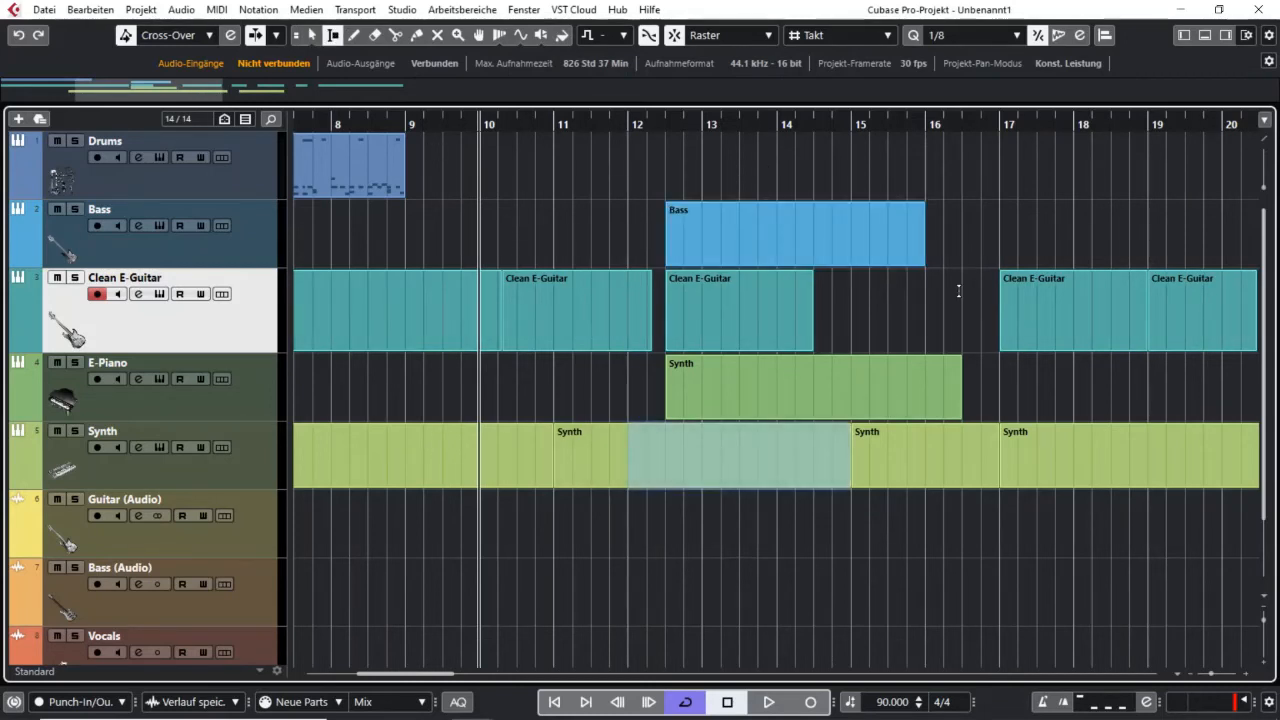
# Nudge the selected range along the Synth track by whole bars in both directions, including to bars 10 to 13
pyautogui.hotkey('ctrl', 'Left')
pyautogui.hotkey('ctrl', 'Left')
pyautogui.hotkey('ctrl', 'Left')
pyautogui.hotkey('ctrl', 'Right')
pyautogui.hotkey('ctrl', 'Right')
pyautogui.hotkey('ctrl', 'Right')
pyautogui.hotkey('ctrl', 'Right')
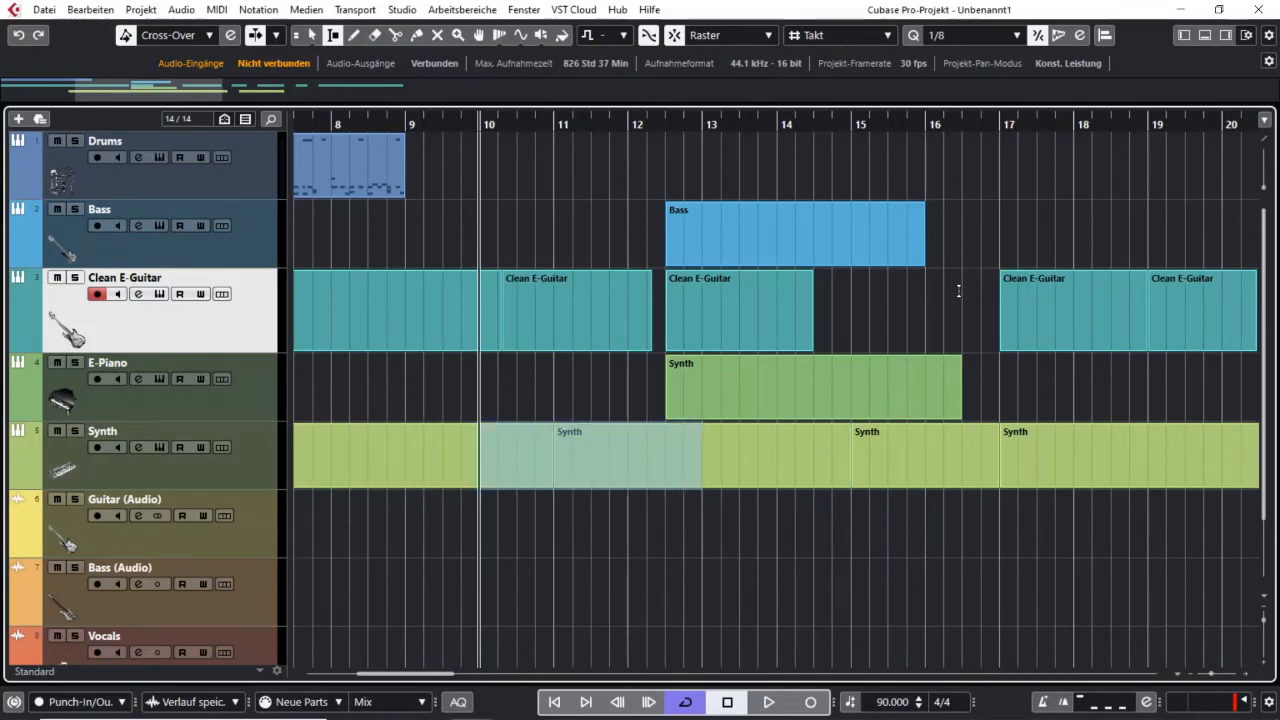
# Move the selected range up to the Clean E-Guitar track and nudge it earlier by whole bars
pyautogui.hotkey('ctrl', 'Up')
pyautogui.hotkey('ctrl', 'Up')
pyautogui.hotkey('ctrl', 'Left')
pyautogui.hotkey('ctrl', 'Left')
pyautogui.hotkey('ctrl', 'Left')
pyautogui.hotkey('ctrl', 'Left')
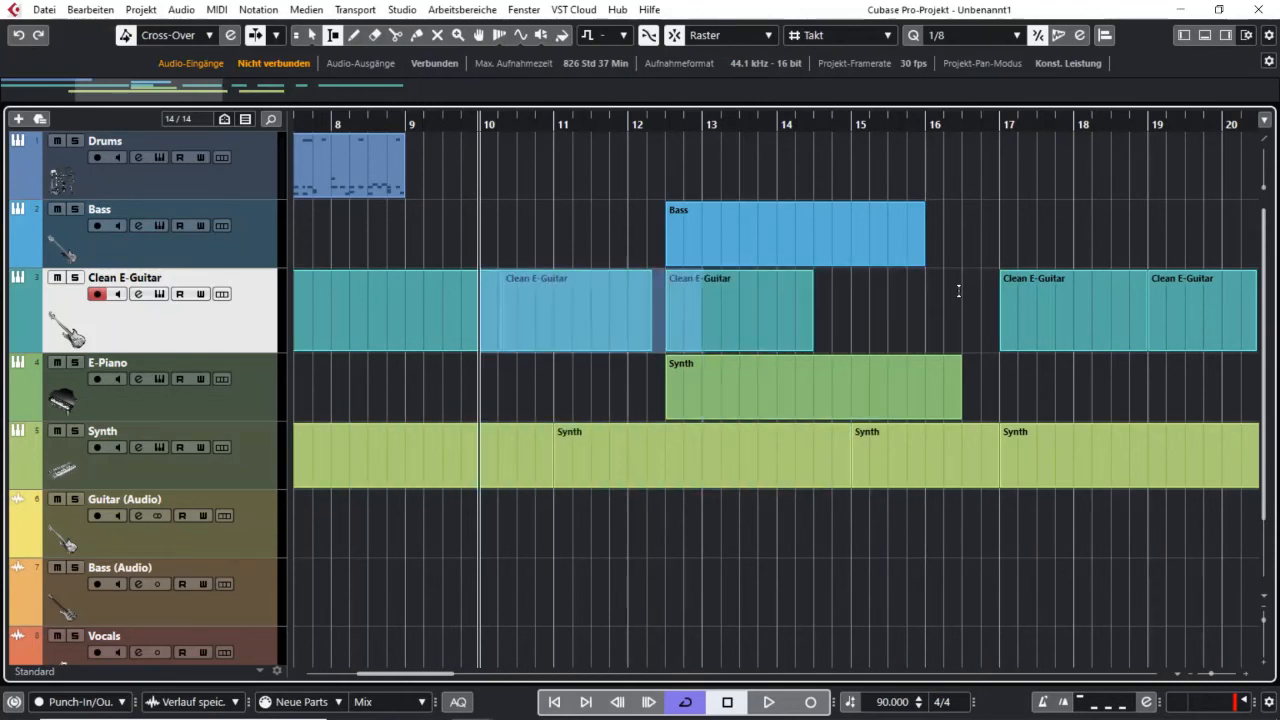
# Move the selected range up to the Bass track and nudge it later to bars 15 to 18
pyautogui.hotkey('ctrl', 'Right')
pyautogui.hotkey('ctrl', 'Right')
pyautogui.hotkey('ctrl', 'Right')
pyautogui.hotkey('ctrl', 'Up')
pyautogui.hotkey('ctrl', 'Right')
pyautogui.hotkey('ctrl', 'Right')
pyautogui.hotkey('ctrl', 'Right')
pyautogui.hotkey('ctrl', 'Right')
pyautogui.hotkey('ctrl', 'Right')
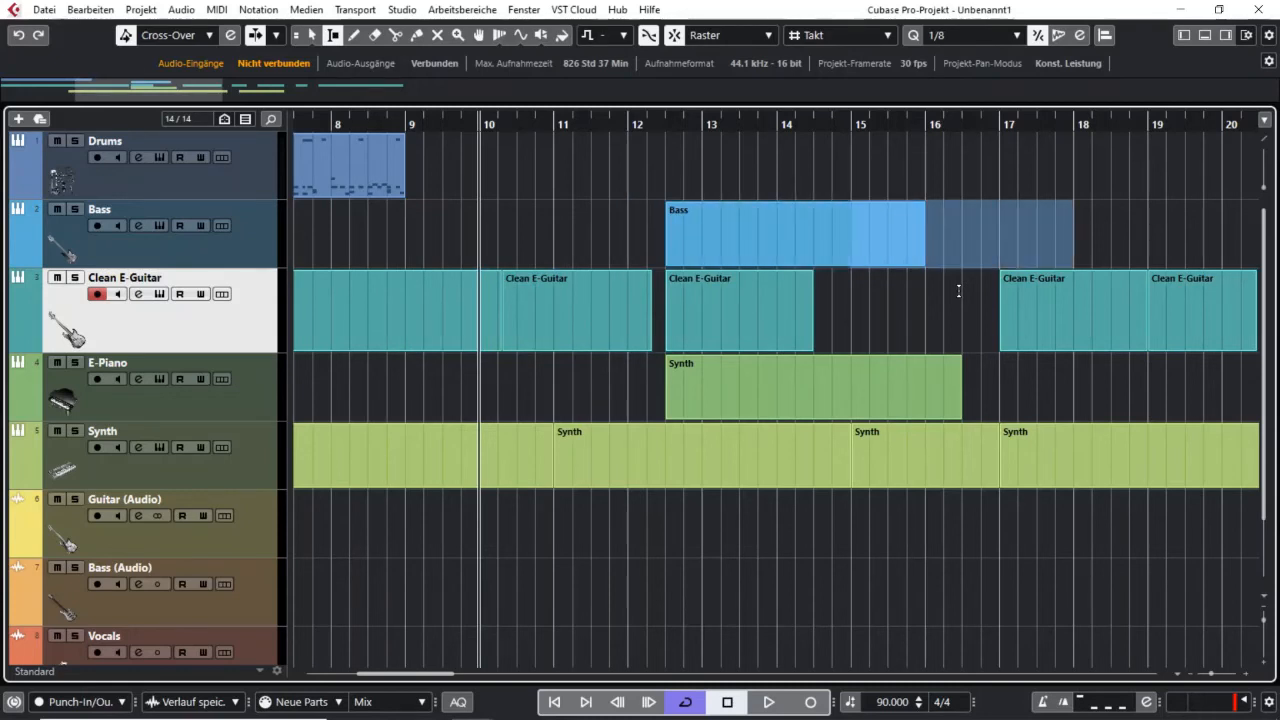
# Move the selected range down to the Bass (Audio) track and nudge it earlier to bars 12 to 15
pyautogui.hotkey('ctrl', 'Down')
pyautogui.hotkey('ctrl', 'Down')
pyautogui.hotkey('ctrl', 'Down')
pyautogui.hotkey('ctrl', 'Down')
pyautogui.hotkey('ctrl', 'Left')
pyautogui.hotkey('ctrl', 'Left')
pyautogui.hotkey('ctrl', 'Left')
pyautogui.hotkey('ctrl', 'Left')
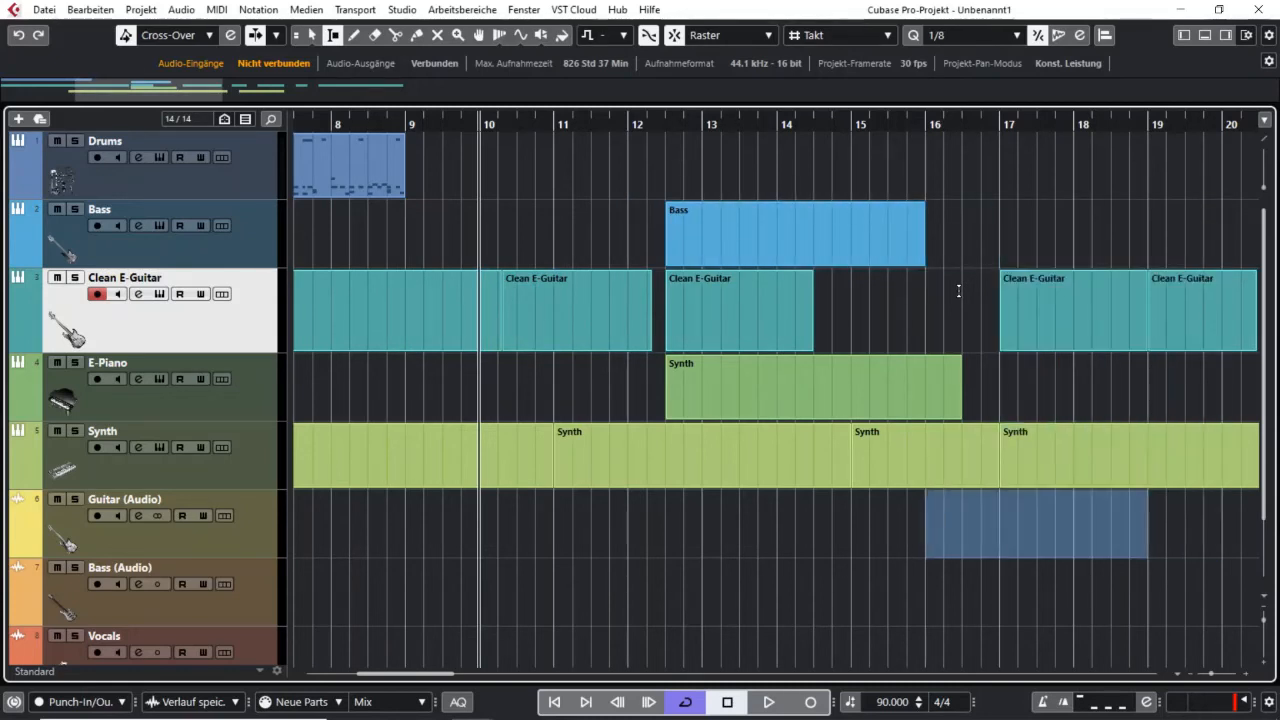
pyautogui.hotkey('ctrl', 'Left')
pyautogui.hotkey('ctrl', 'Down')
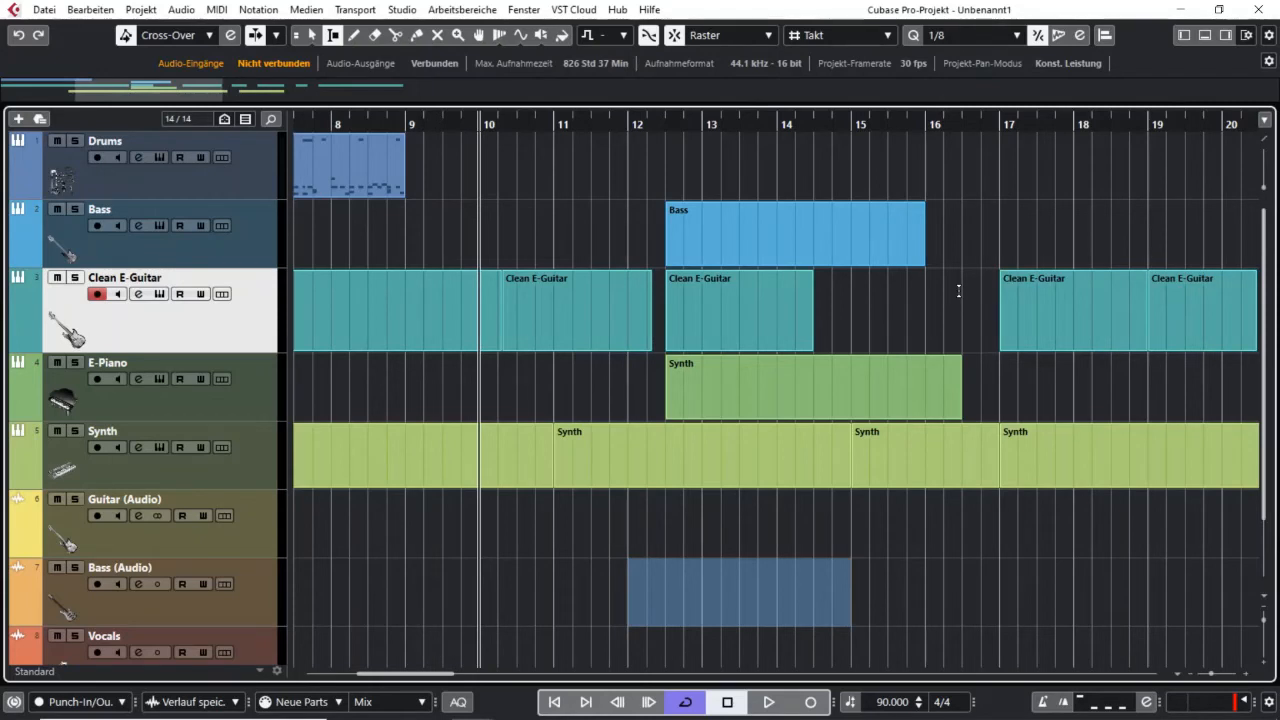
# Shift the start of the Bass (Audio) range back and forth in one-bar steps, leaving it at bar 11
pyautogui.hotkey('ctrl', 'shift', 'Left')
pyautogui.hotkey('ctrl', 'shift', 'Left')
pyautogui.hotkey('ctrl', 'shift', 'Left')
pyautogui.hotkey('ctrl', 'shift', 'Right')
pyautogui.hotkey('ctrl', 'shift', 'Right')
pyautogui.hotkey('ctrl', 'shift', 'Right')
pyautogui.hotkey('ctrl', 'shift', 'Right')
pyautogui.hotkey('ctrl', 'shift', 'Right')
pyautogui.hotkey('ctrl', 'shift', 'Left')
pyautogui.hotkey('ctrl', 'shift', 'Left')
pyautogui.hotkey('ctrl', 'shift', 'Left')
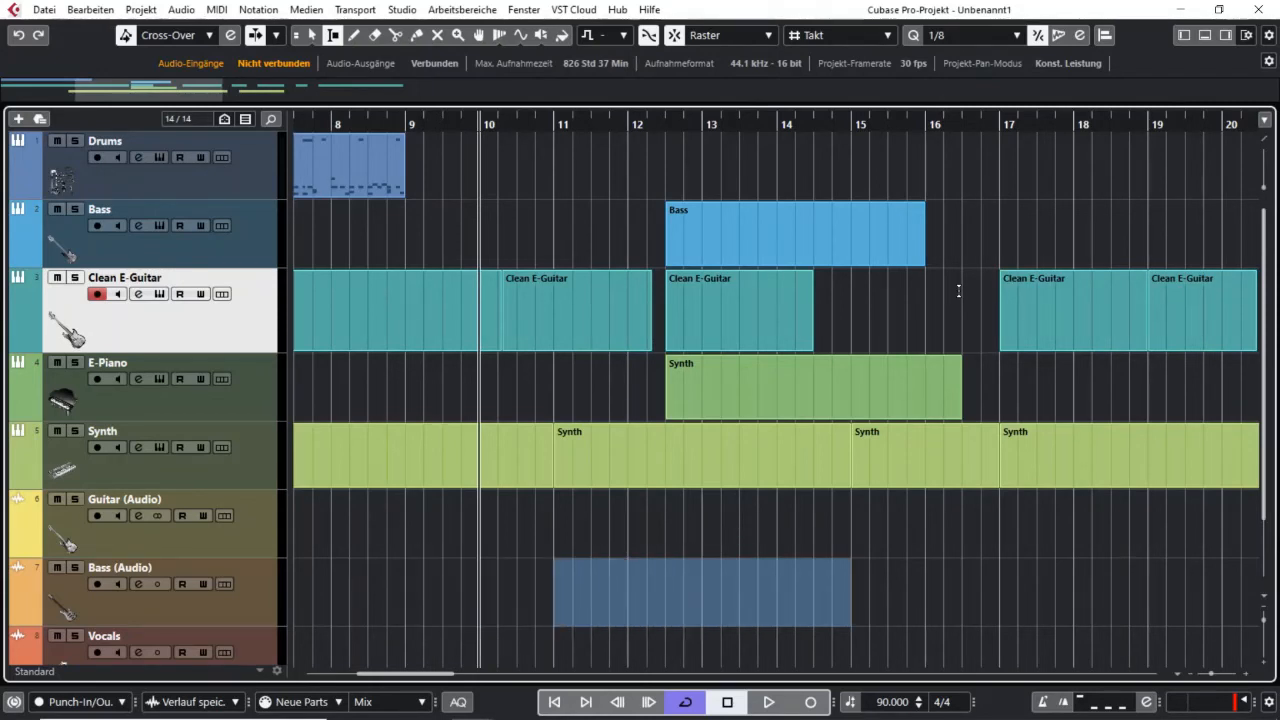
# Extend the end of the Bass (Audio) range to bar 19
pyautogui.hotkey('shift', 'Right')
pyautogui.hotkey('shift', 'Right')
pyautogui.hotkey('shift', 'Right')
pyautogui.hotkey('shift', 'Right')
pyautogui.hotkey('shift', 'Right')
pyautogui.hotkey('shift', 'Right')
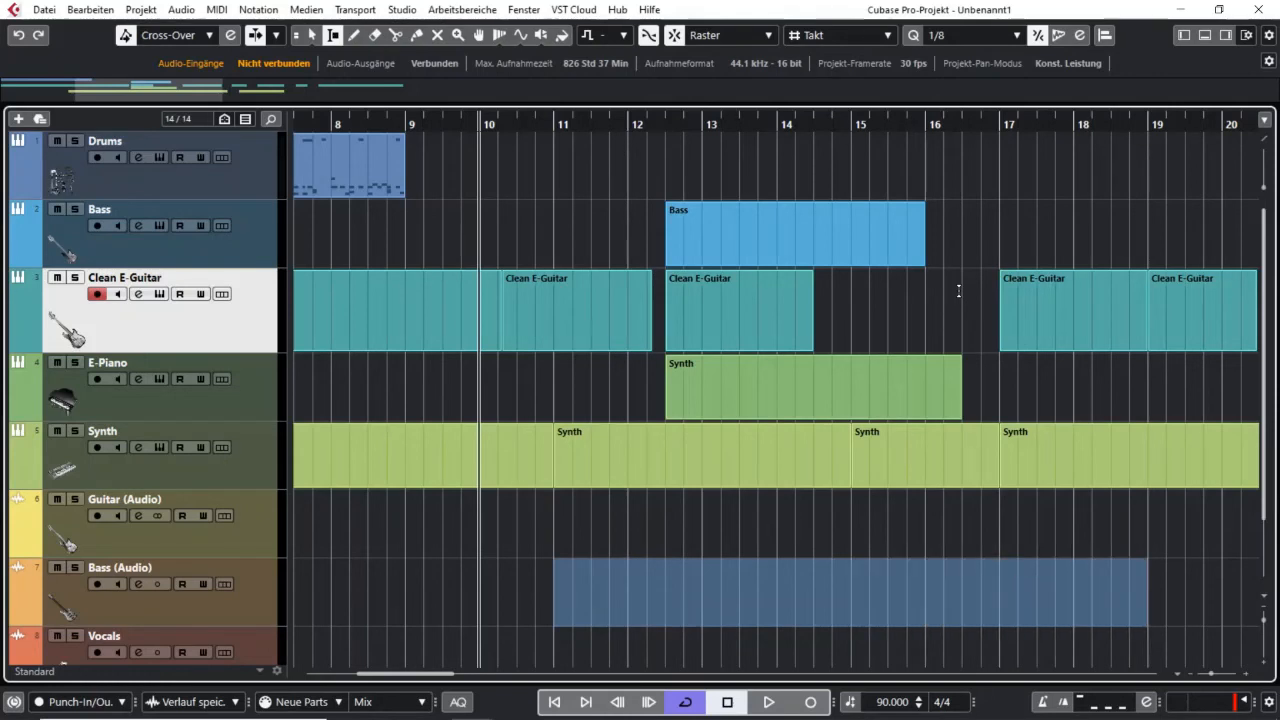
# Shorten and lengthen the Bass (Audio) range's end in one-bar steps, leaving it at bar 16
pyautogui.hotkey('shift', 'Left')
pyautogui.hotkey('shift', 'Left')
pyautogui.hotkey('shift', 'Left')
pyautogui.hotkey('shift', 'Left')
pyautogui.hotkey('shift', 'Right')
pyautogui.hotkey('shift', 'Right')
pyautogui.hotkey('shift', 'Right')
pyautogui.hotkey('shift', 'Left')
pyautogui.hotkey('shift', 'Left')
pyautogui.hotkey('shift', 'Left')
pyautogui.hotkey('shift', 'Left')
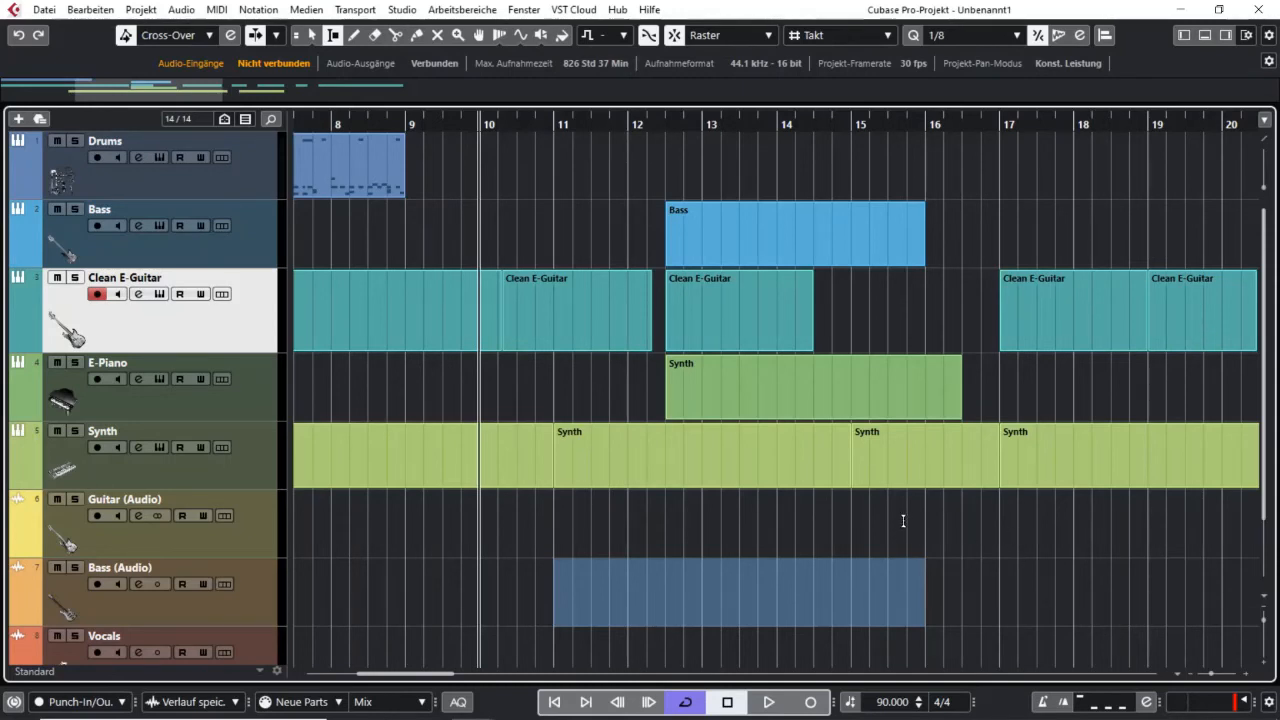
# Clear the Bass (Audio) range and mark one on the Guitar (Audio) track from about bar 11.7 to bar 15
pyautogui.press('Delete')
pyautogui.moveTo(893, 520); pyautogui.dragTo(749, 517)
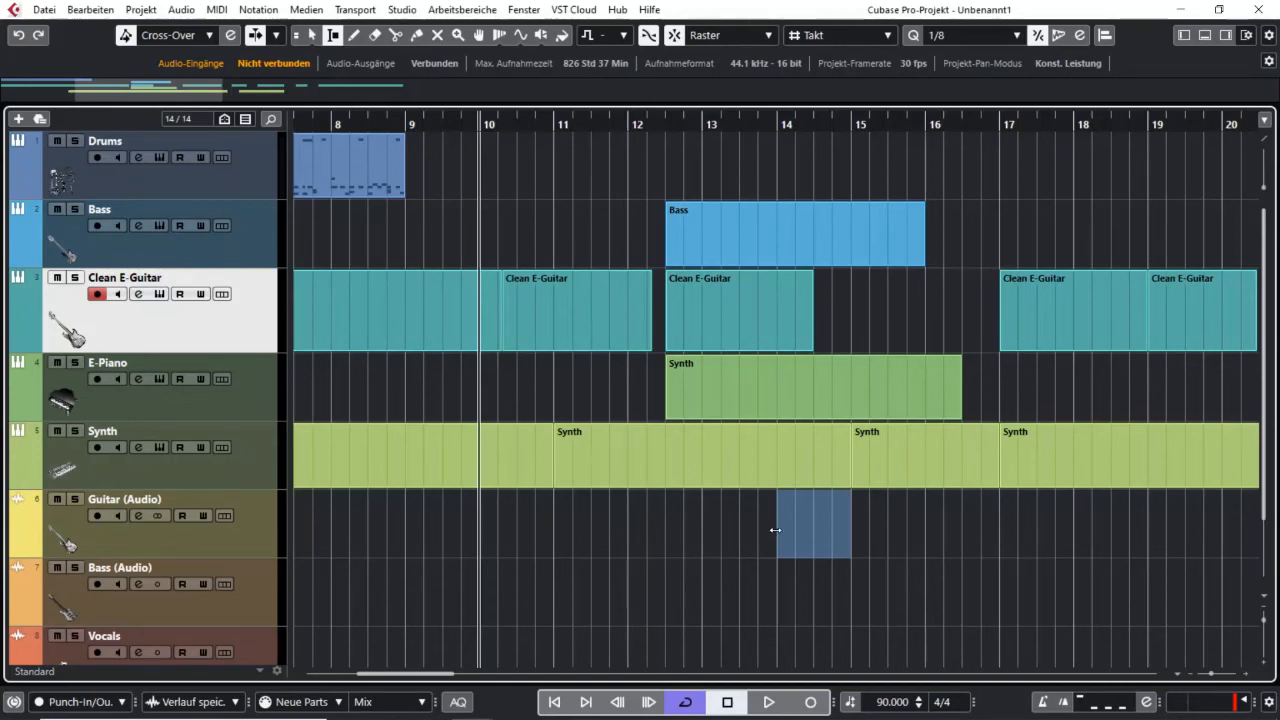
pyautogui.moveTo(775, 530); pyautogui.dragTo(607, 530)
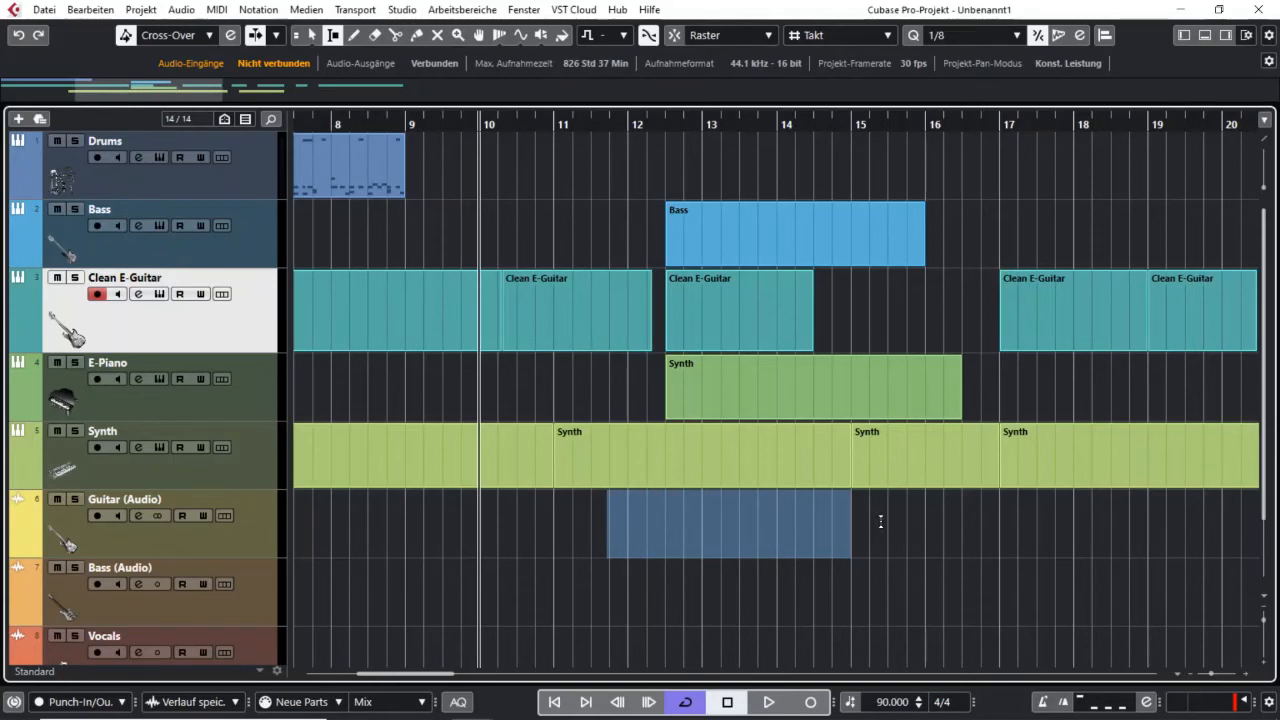
pyautogui.moveTo(853, 528)
pyautogui.mouseDown()
pyautogui.moveTo(1040, 528)
pyautogui.moveTo(737, 527)
pyautogui.moveTo(851, 523)
pyautogui.mouseUp()
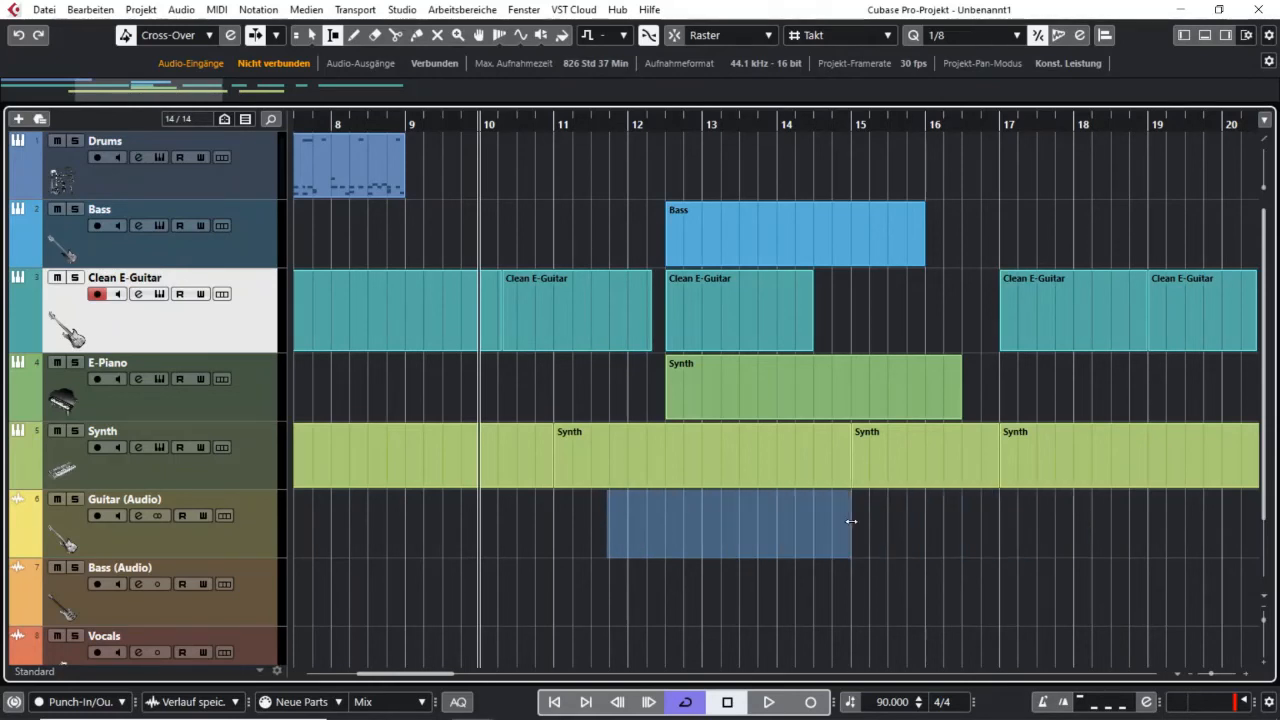
# Replace the range with one on the Guitar (Audio) track from about bar 12.7 to bar 14.2
pyautogui.hotkey('alt', 'Down')
pyautogui.click(954, 589)
pyautogui.click(863, 570)
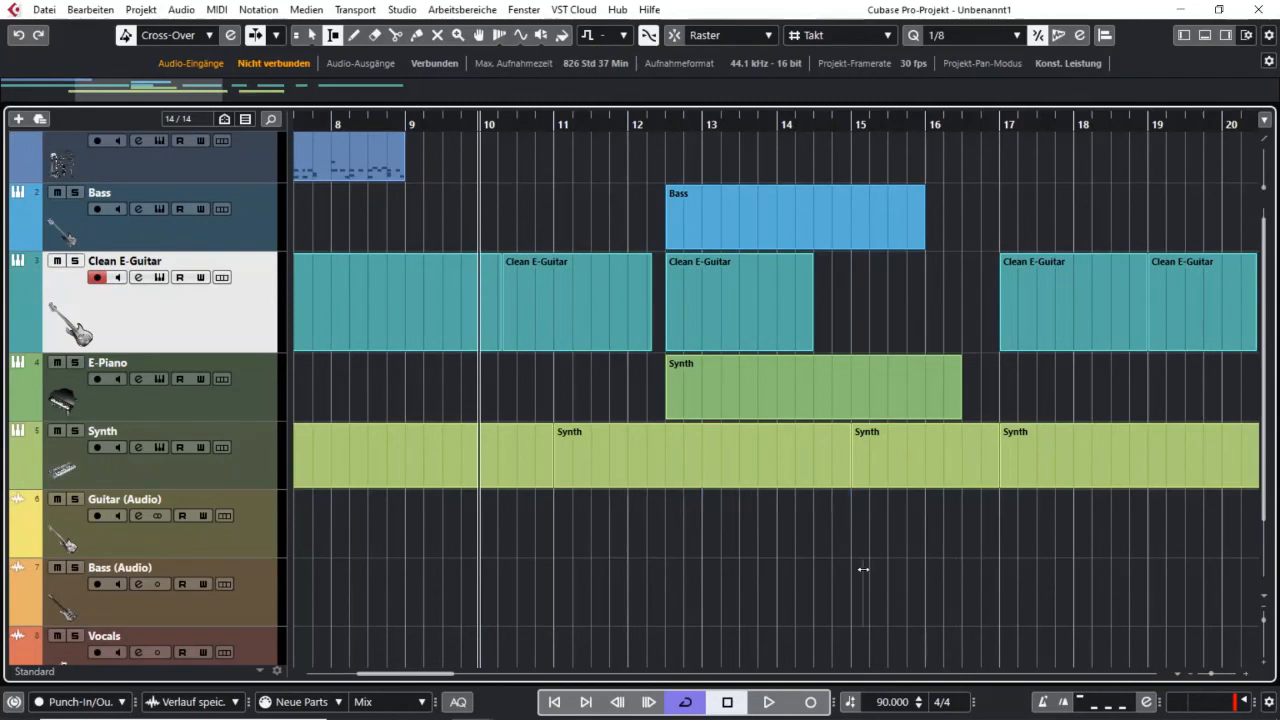
pyautogui.moveTo(680, 526); pyautogui.dragTo(791, 521)
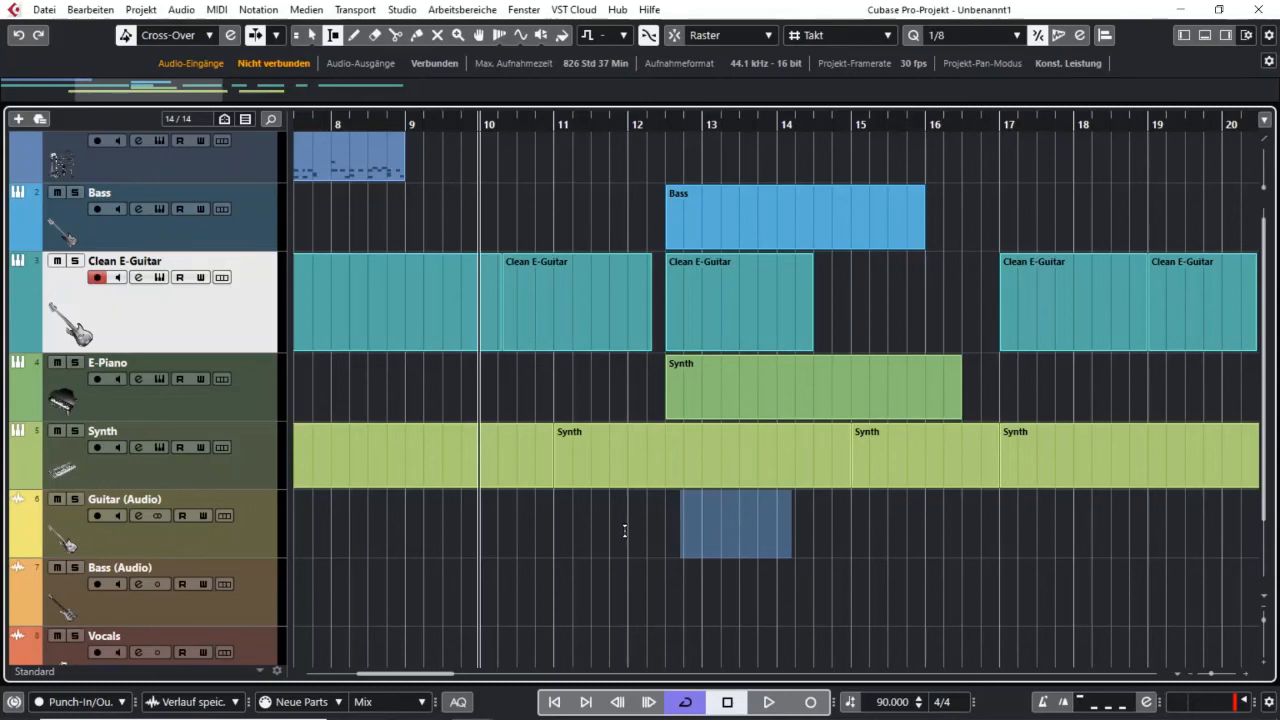
# Select a Guitar (Audio) range at about bars 15.5 to 20 and extend both ends to about bars 6 and 33.7
pyautogui.press('g')
pyautogui.moveTo(670, 540); pyautogui.dragTo(787, 535)
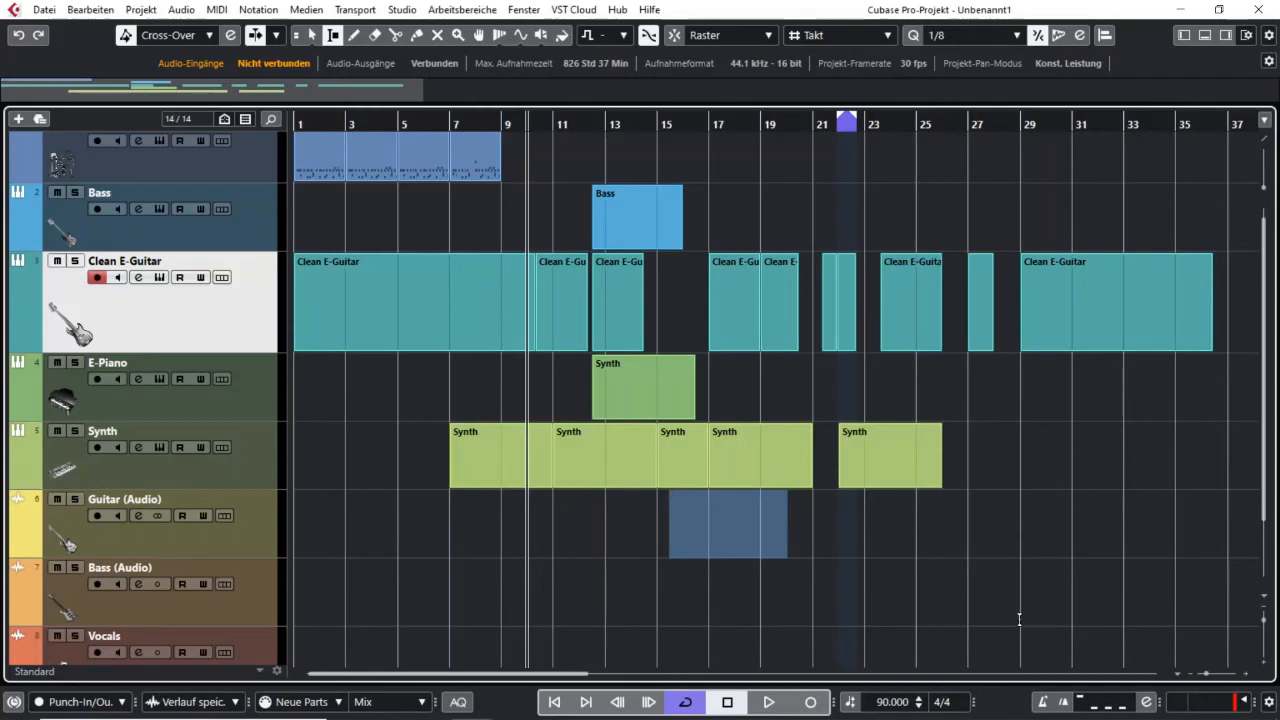
pyautogui.keyDown('shift'); pyautogui.click(1142, 522); pyautogui.keyUp('shift')
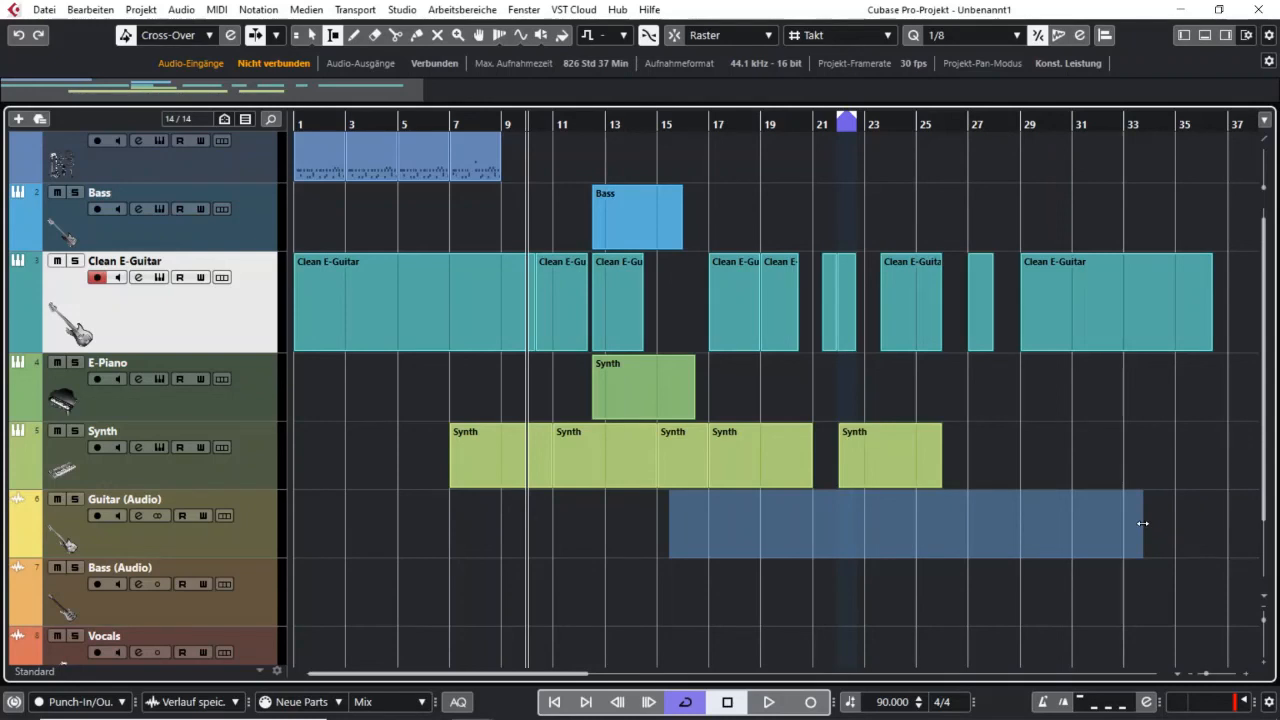
pyautogui.keyDown('shift'); pyautogui.click(428, 527); pyautogui.keyUp('shift')
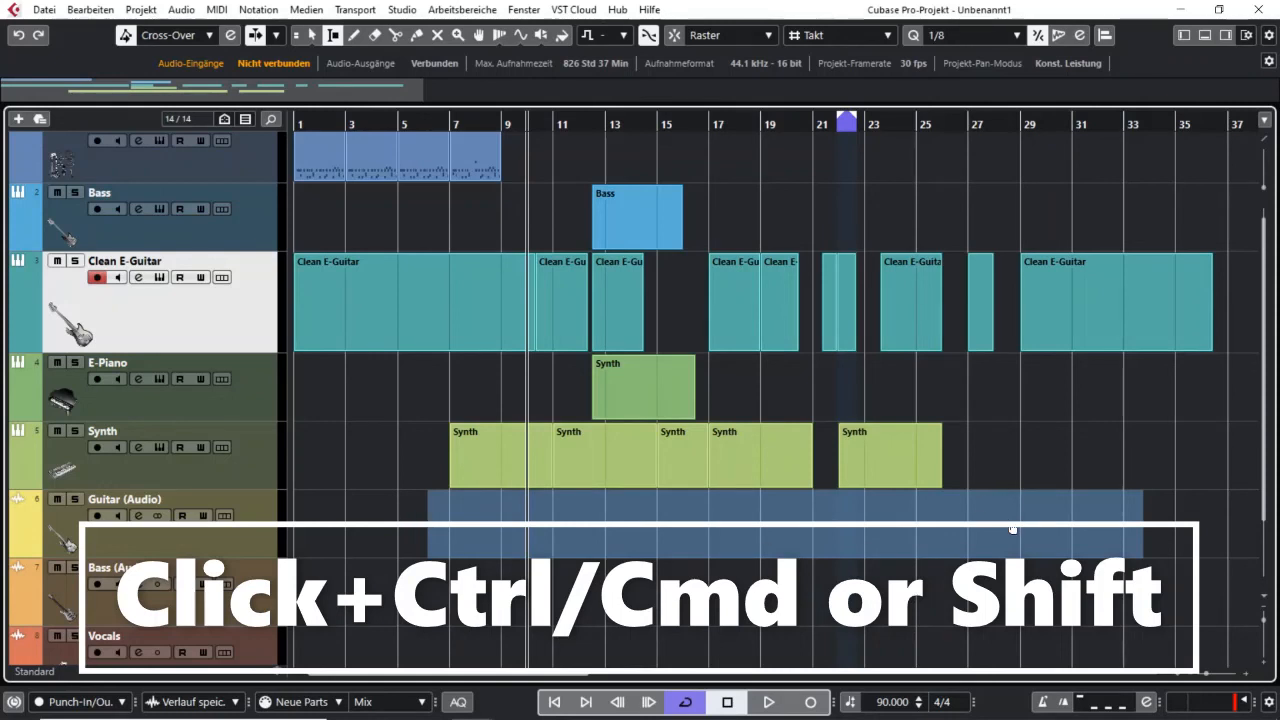
# Replace the range with a Guitar (Audio) range at about bars 14.7 to 19 and extend it to about bars 5 to 30
pyautogui.moveTo(615, 606); pyautogui.dragTo(747, 596)
pyautogui.click(1001, 602)
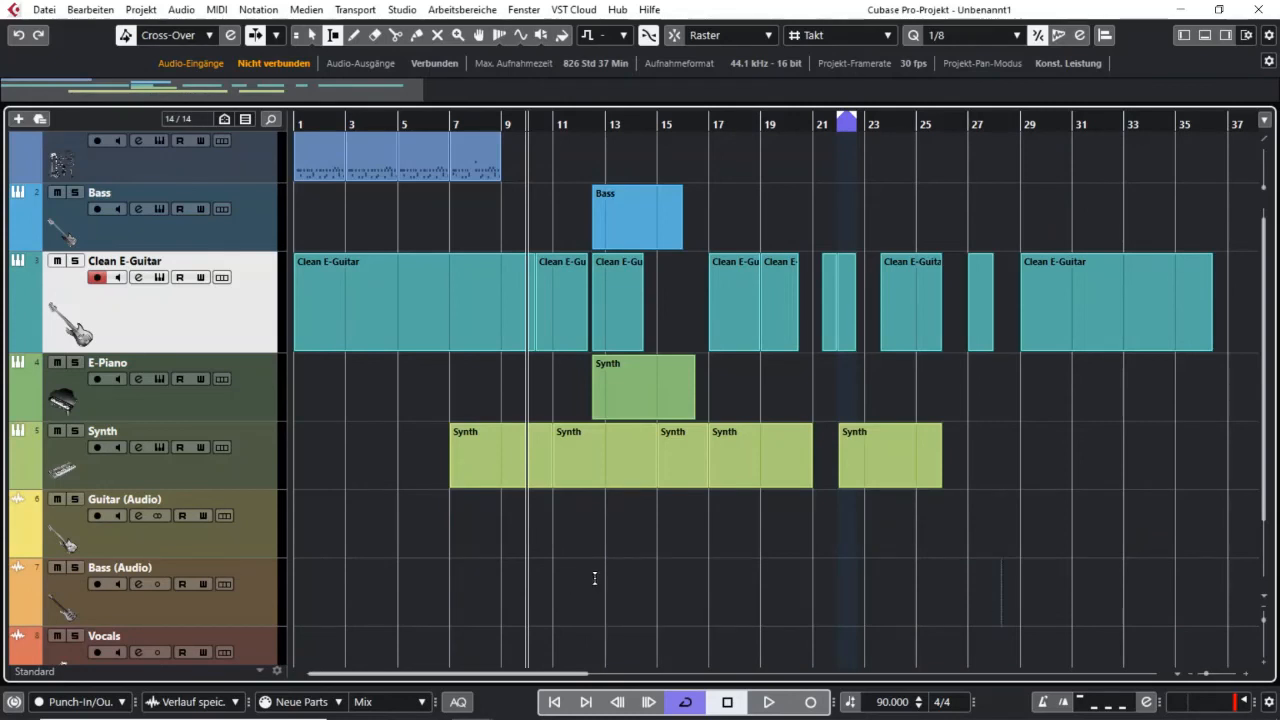
pyautogui.moveTo(650, 517); pyautogui.dragTo(760, 517)
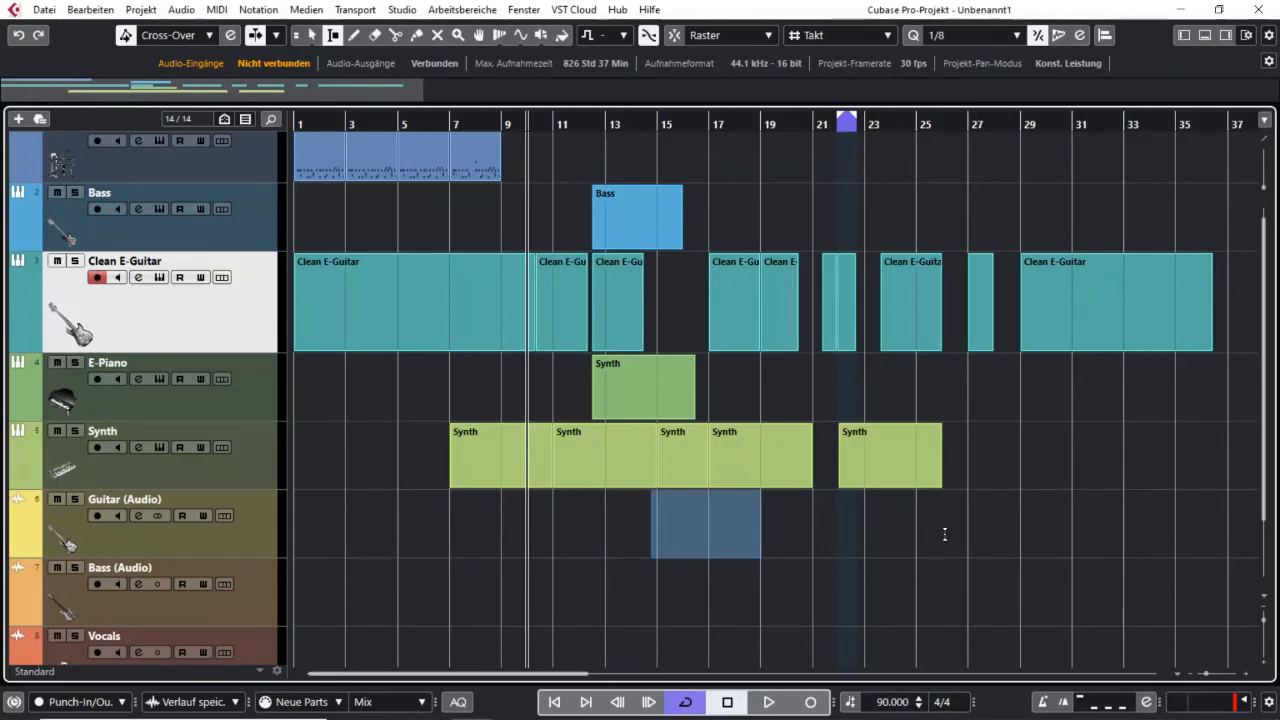
pyautogui.keyDown('shift'); pyautogui.click(1053, 528); pyautogui.keyUp('shift')
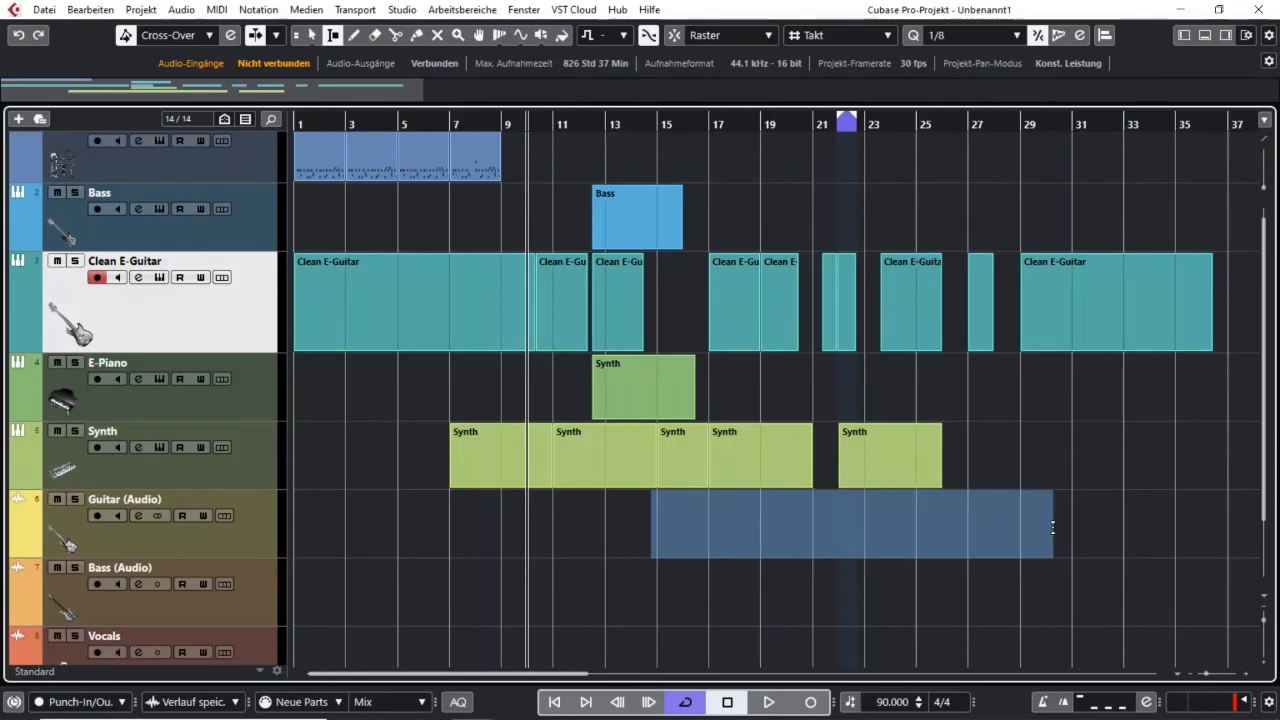
pyautogui.keyDown('shift'); pyautogui.click(400, 530); pyautogui.keyUp('shift')
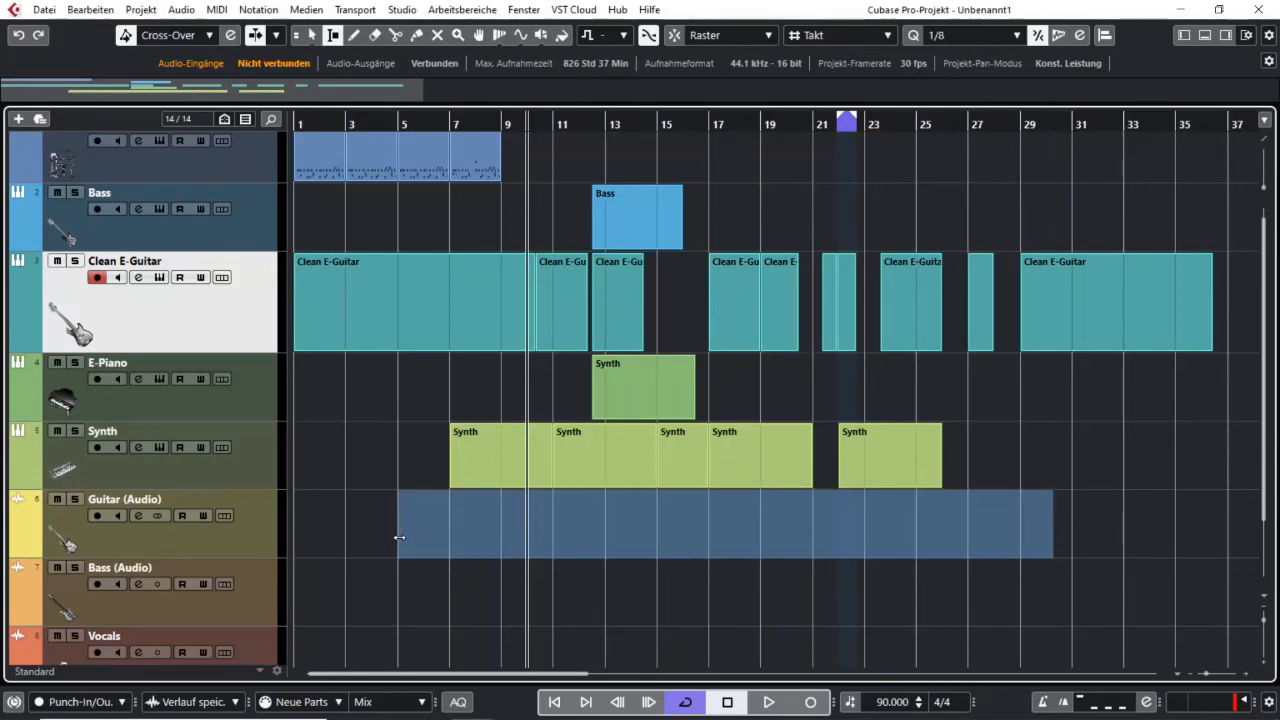
# Extend the end of the Guitar (Audio) range to about bar 34 and clear the range
pyautogui.keyDown('shift'); pyautogui.click(1152, 519); pyautogui.keyUp('shift')
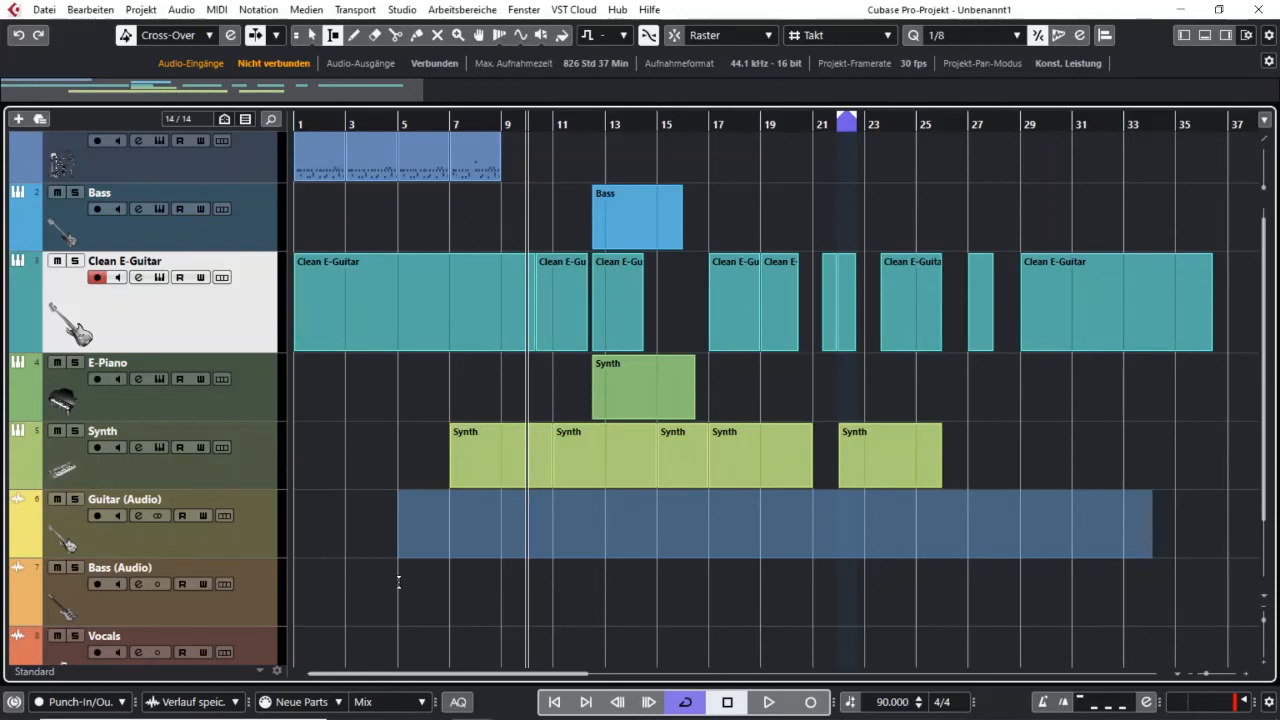
pyautogui.click(356, 541)
pyautogui.click(356, 539)
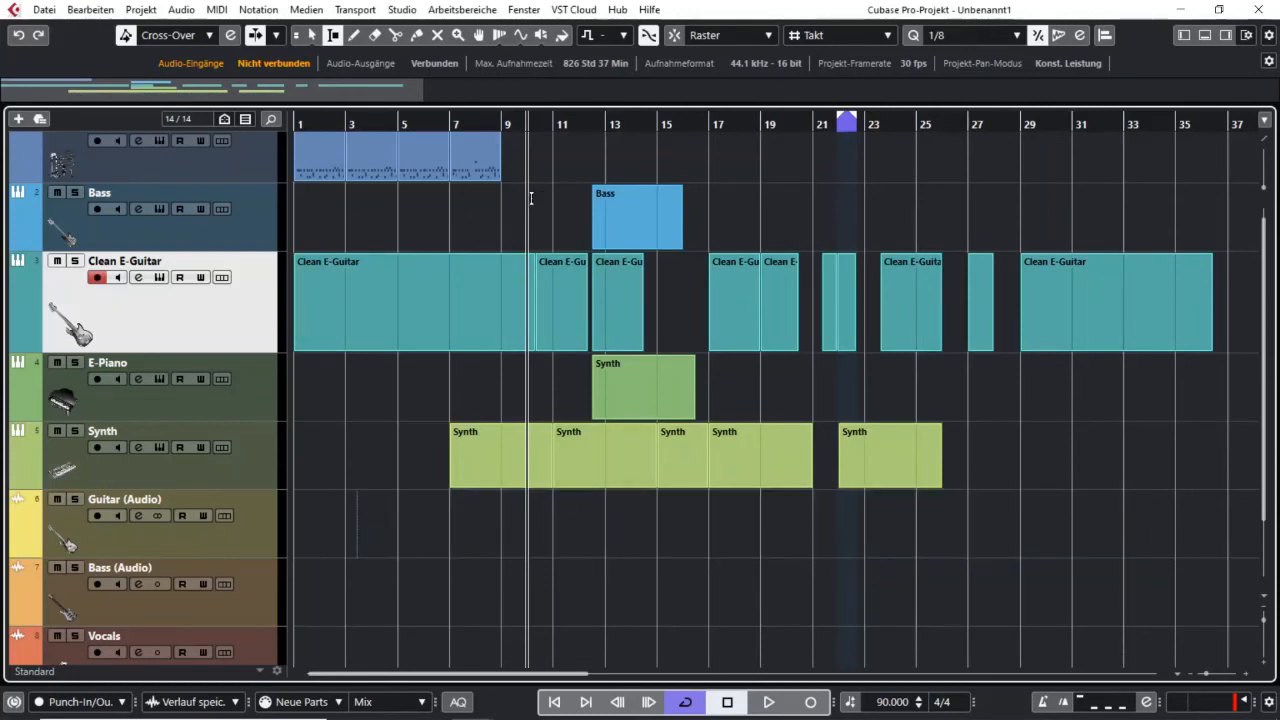
# Move the project cursor to about bar 29.8, start playback and stop it at about bar 32.3
pyautogui.moveTo(527, 124); pyautogui.dragTo(1040, 119)
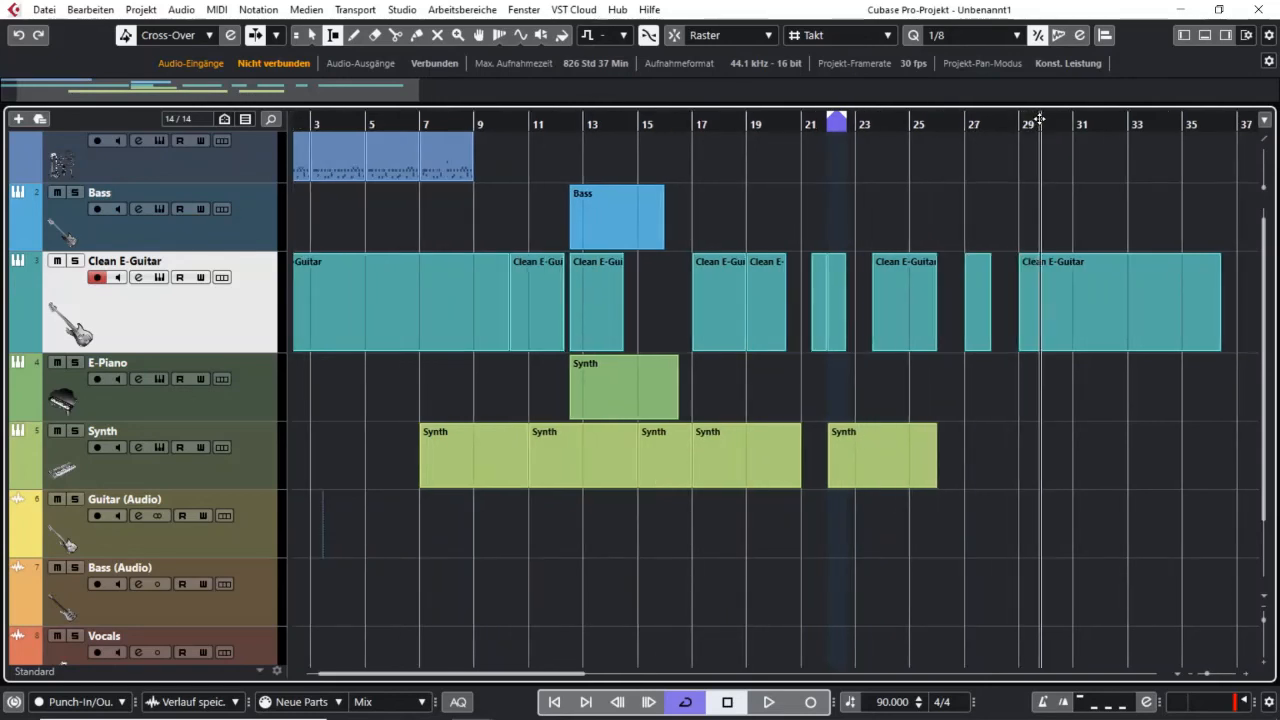
pyautogui.press('space')
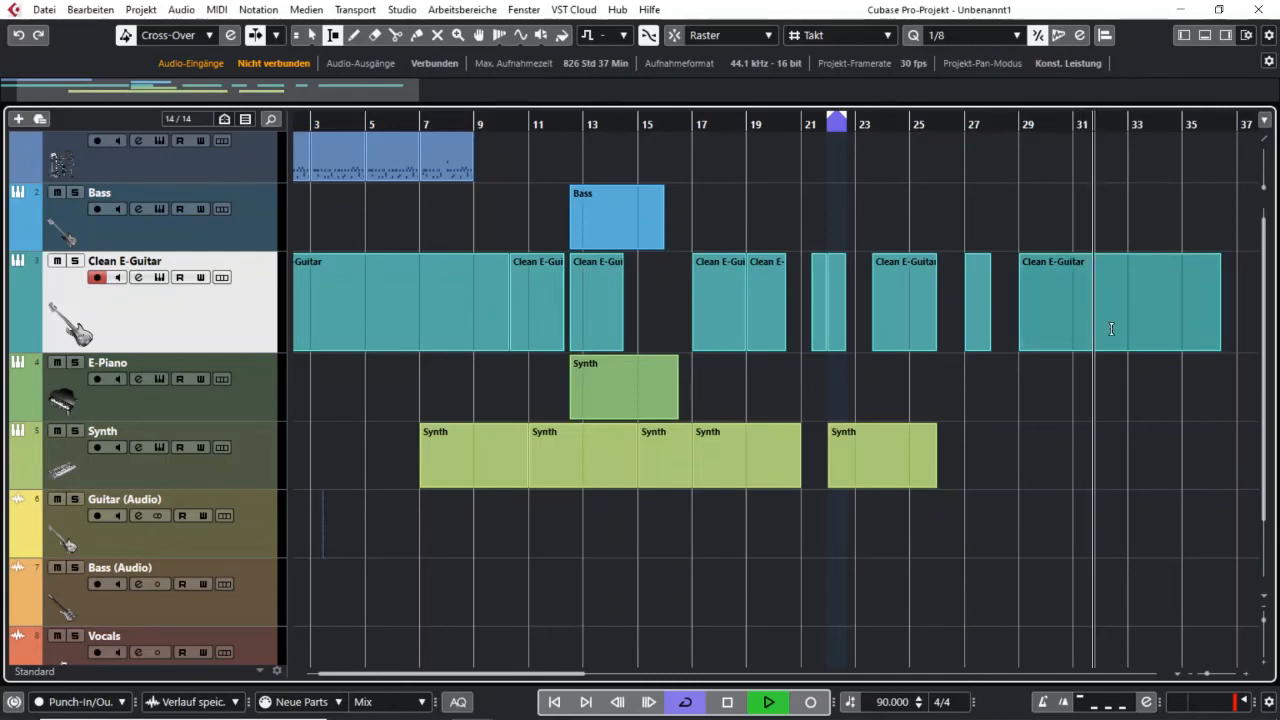
pyautogui.press('space')
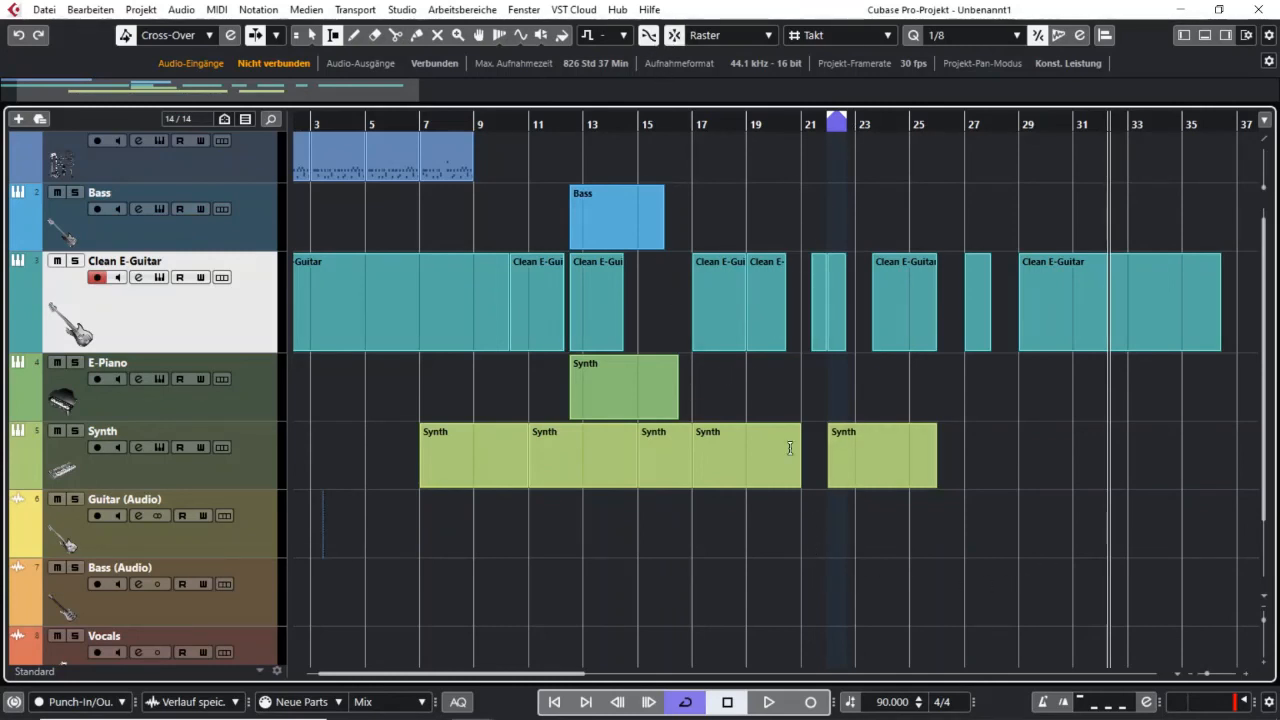
# Mark a Guitar (Audio) range from bar 21 to 23, extend its end to about bar 32 and shorten it to bar 31
pyautogui.moveTo(800, 527); pyautogui.dragTo(852, 527)
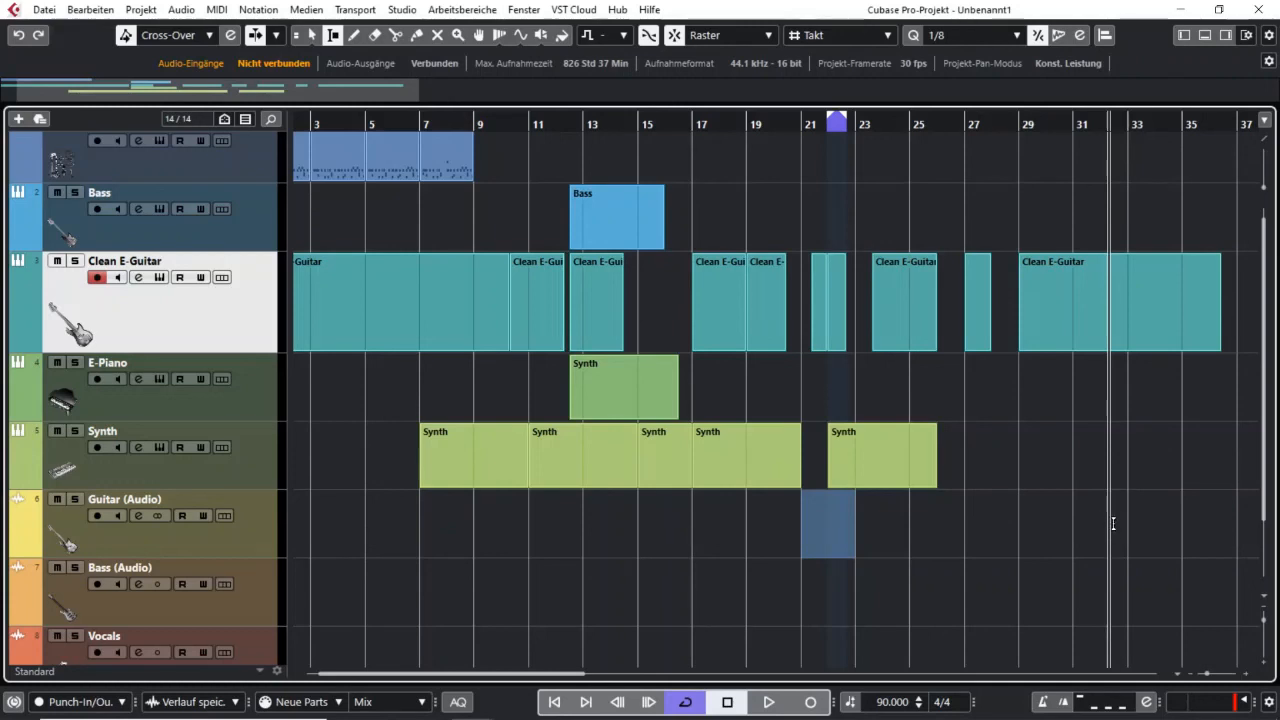
pyautogui.moveTo(855, 540); pyautogui.dragTo(1094, 531)
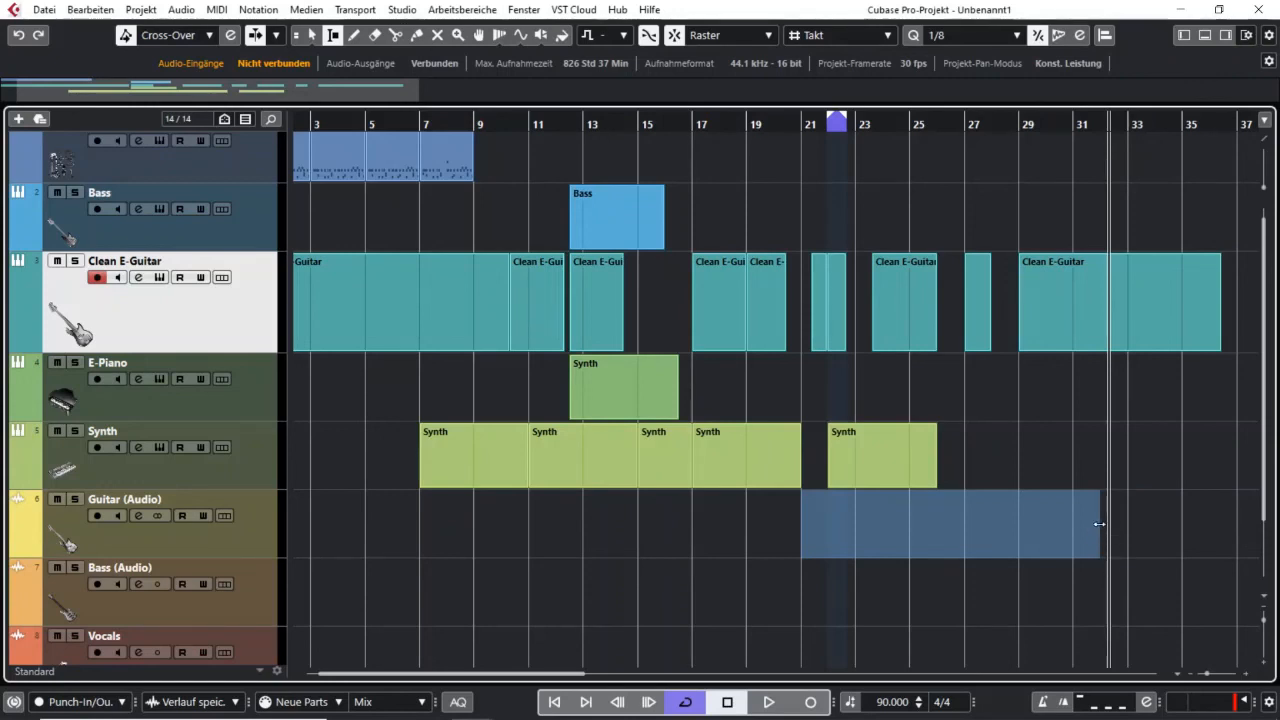
pyautogui.moveTo(1100, 521)
pyautogui.mouseDown()
pyautogui.moveTo(1072, 525)
pyautogui.moveTo(1126, 528)
pyautogui.moveTo(1098, 523)
pyautogui.mouseUp()
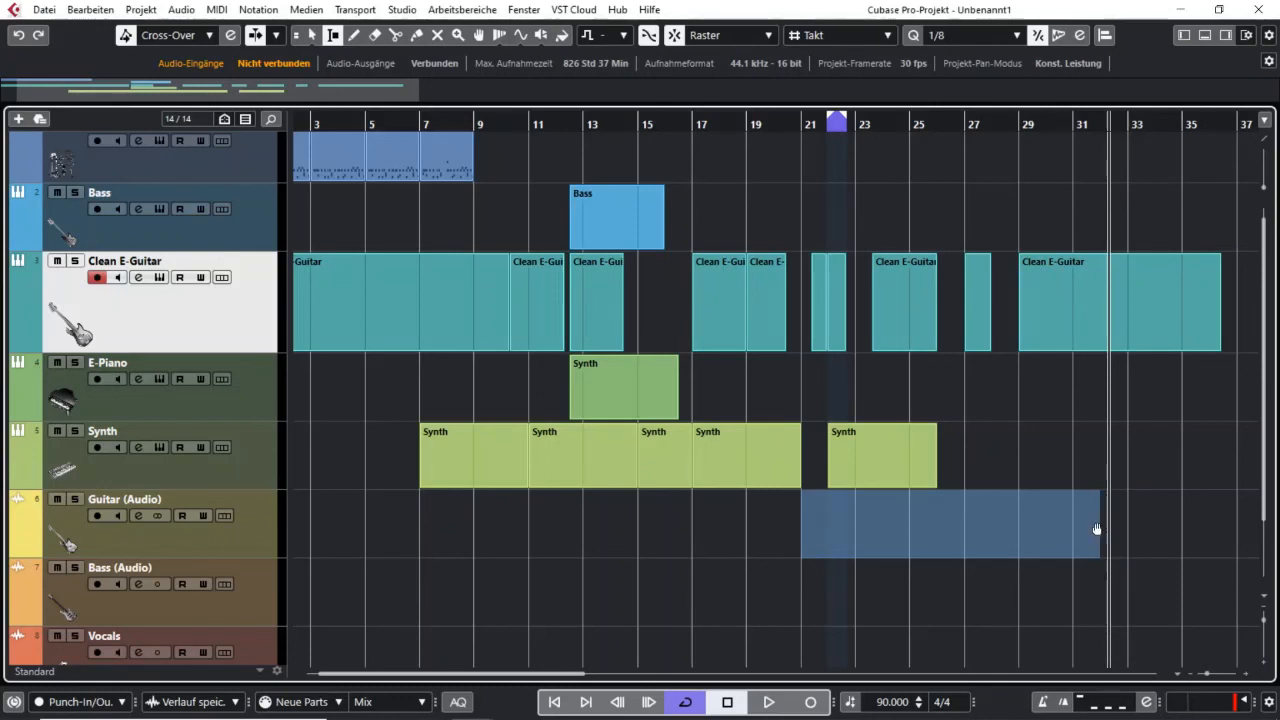
pyautogui.moveTo(1097, 529); pyautogui.dragTo(1072, 529)
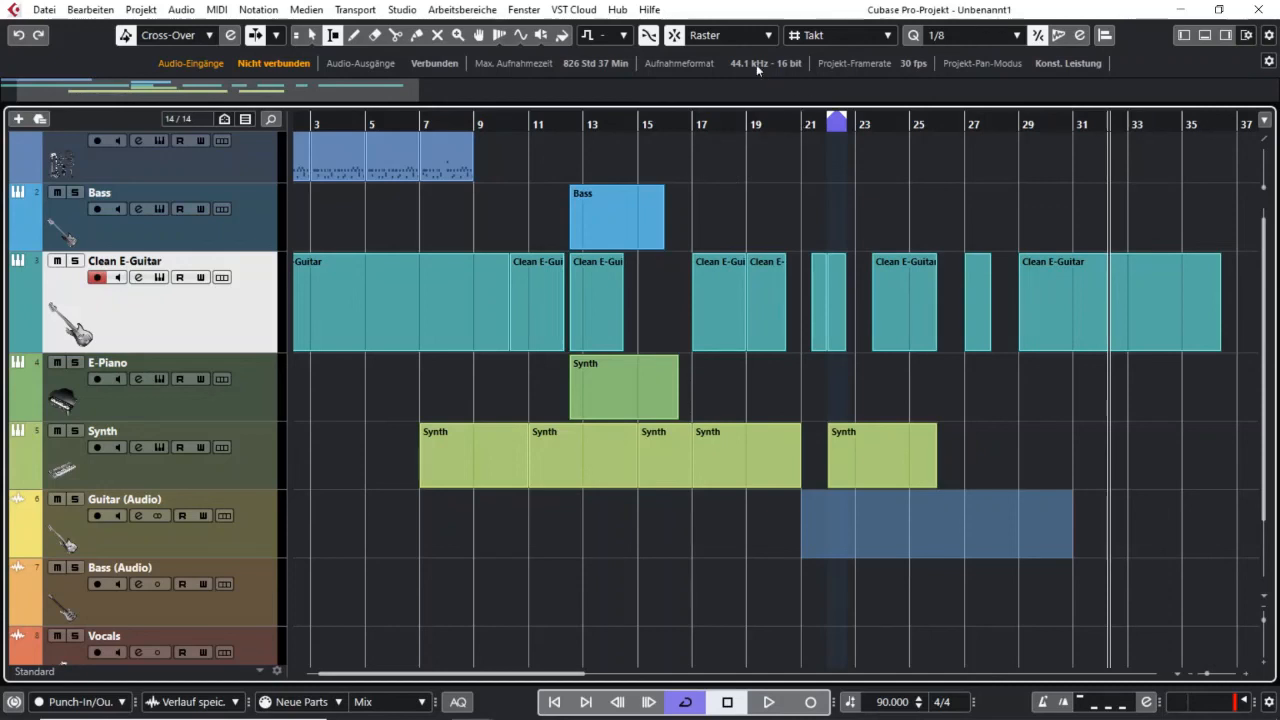
# Review the available snap types and shorten the end of the Guitar (Audio) range to bar 27
pyautogui.click(754, 37)
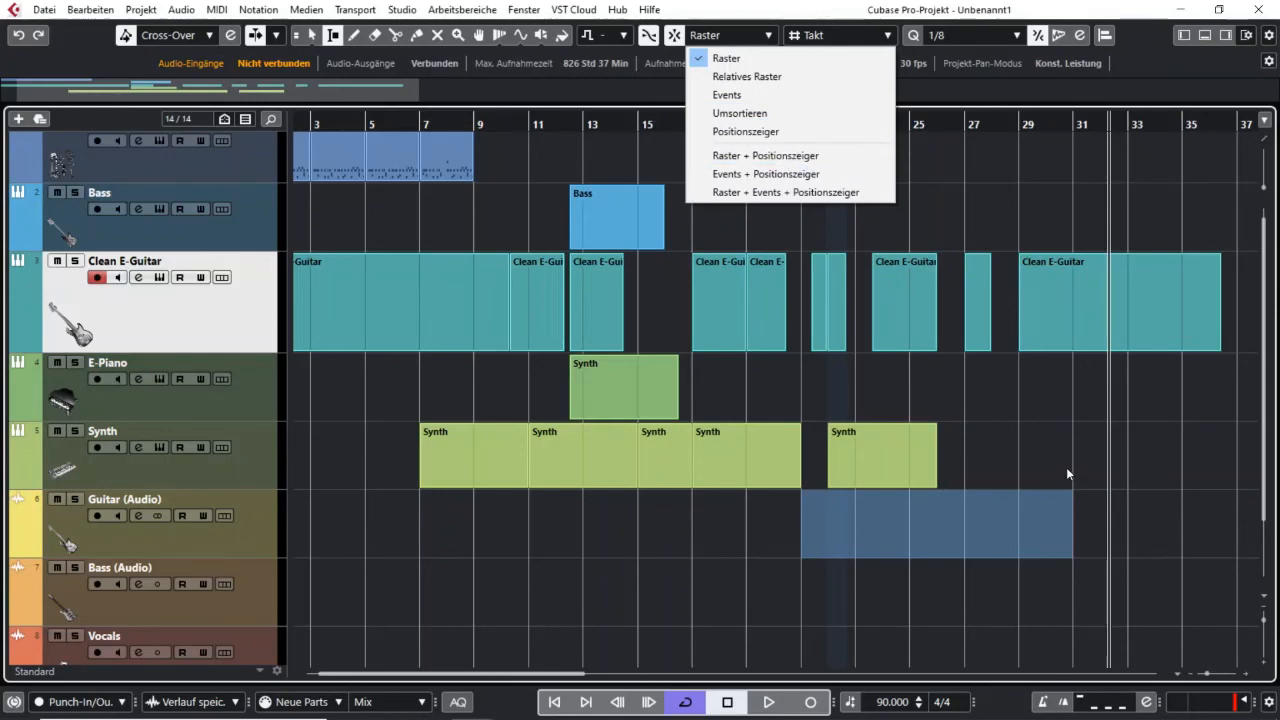
pyautogui.click(1073, 548)
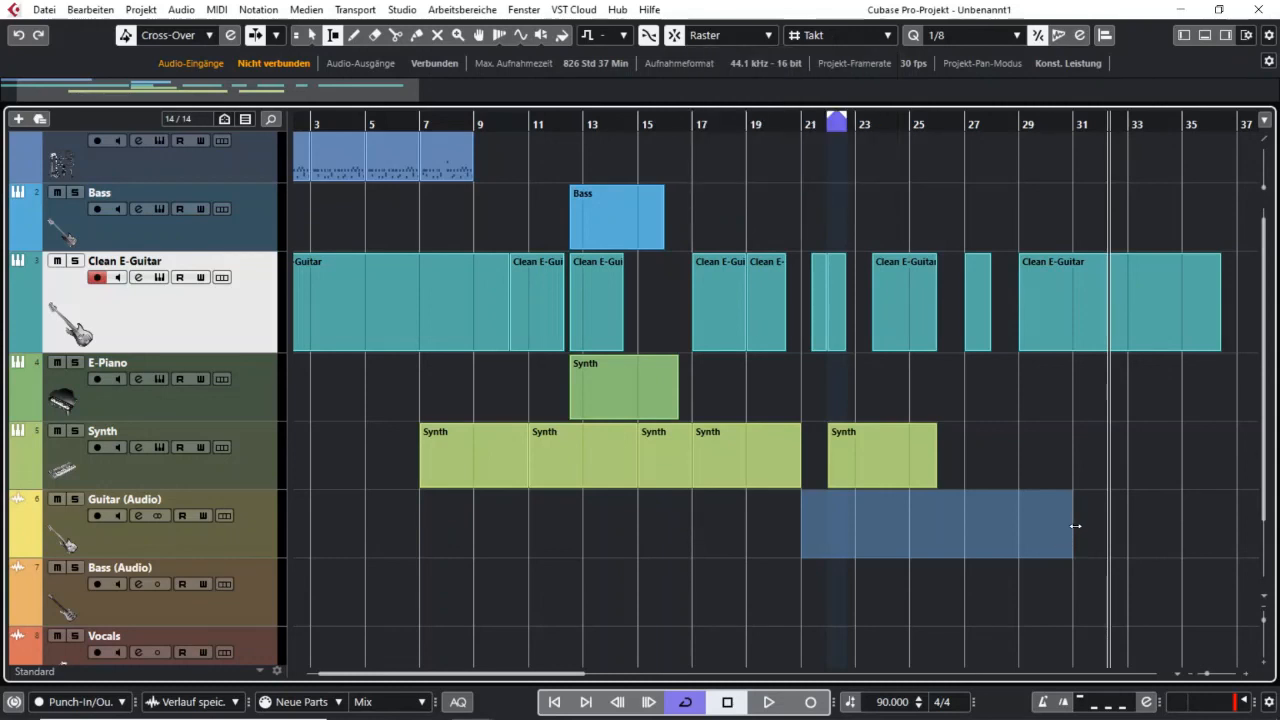
pyautogui.moveTo(1076, 526); pyautogui.dragTo(965, 530)
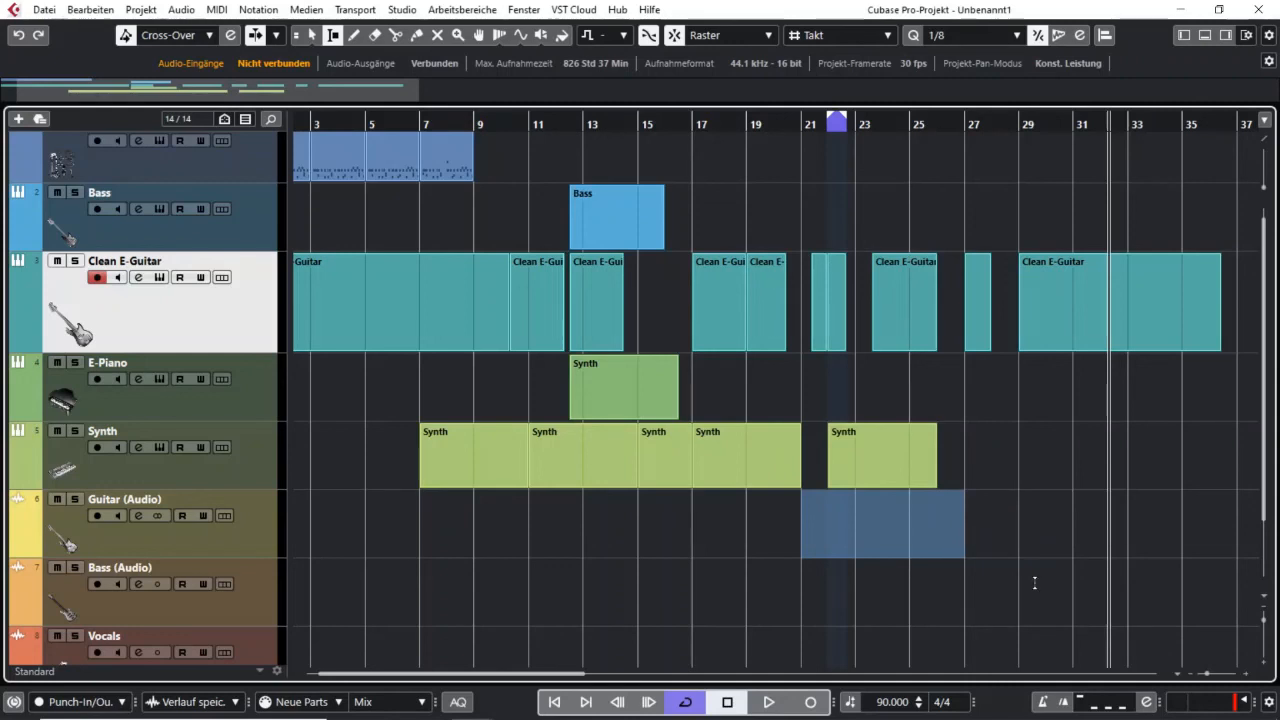
# Replace the range with a Guitar (Audio) range from bar 21 to 23 and extend its end to the project cursor
pyautogui.click(701, 525)
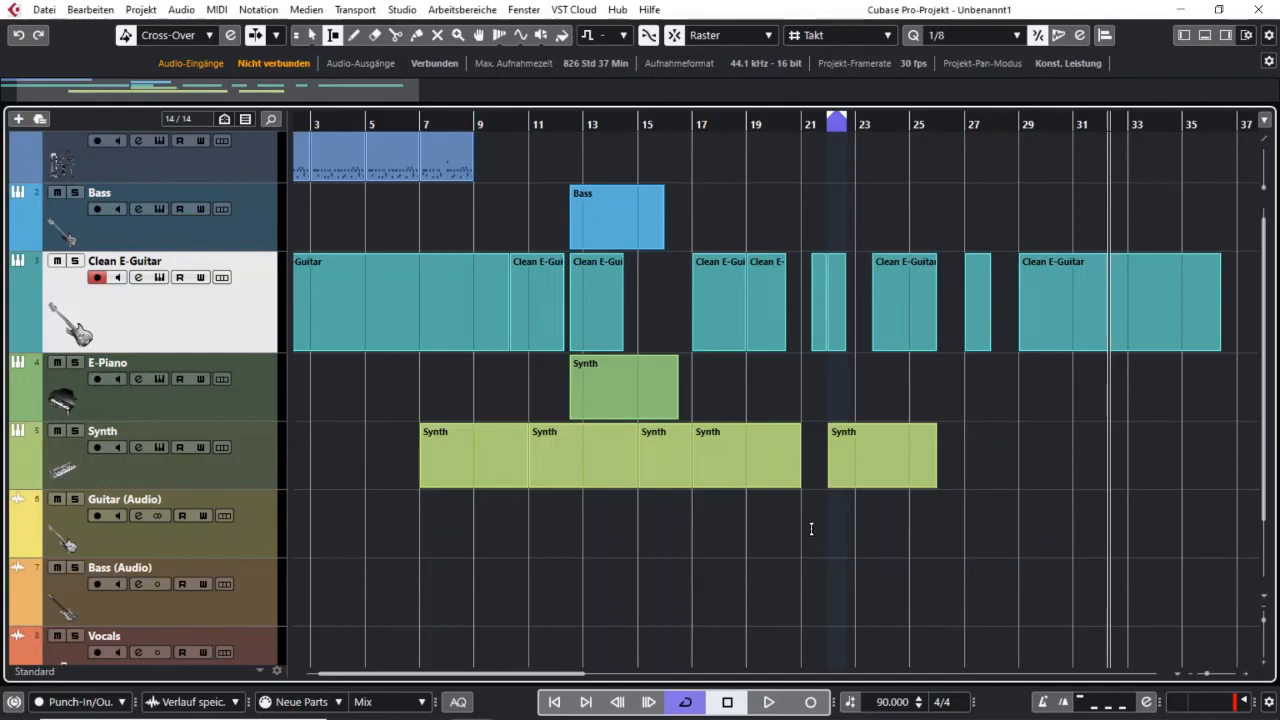
pyautogui.moveTo(805, 527); pyautogui.dragTo(850, 520)
pyautogui.keyDown('shift'); pyautogui.click(1110, 517); pyautogui.keyUp('shift')
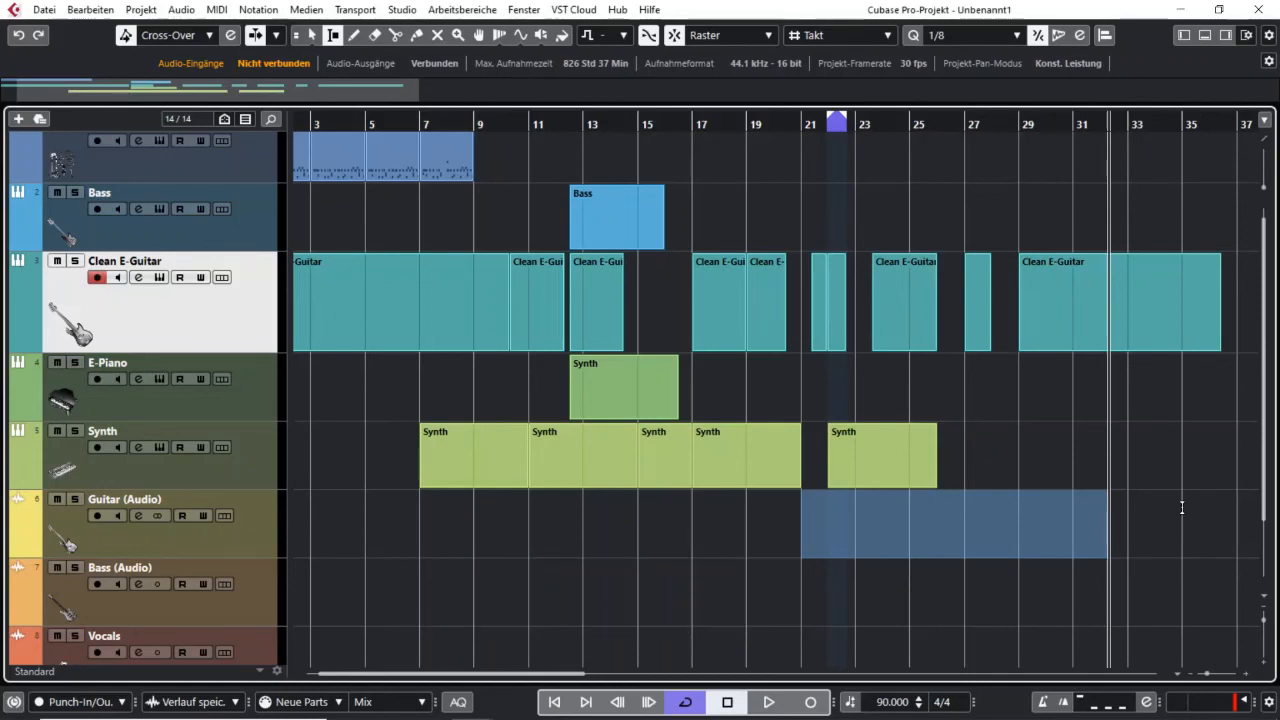
# Mark a Clean E-Guitar range and a Synth range in turn, each ending at bar 37, and extend their starts back to the project cursor
pyautogui.hscroll(5, 1182, 507)
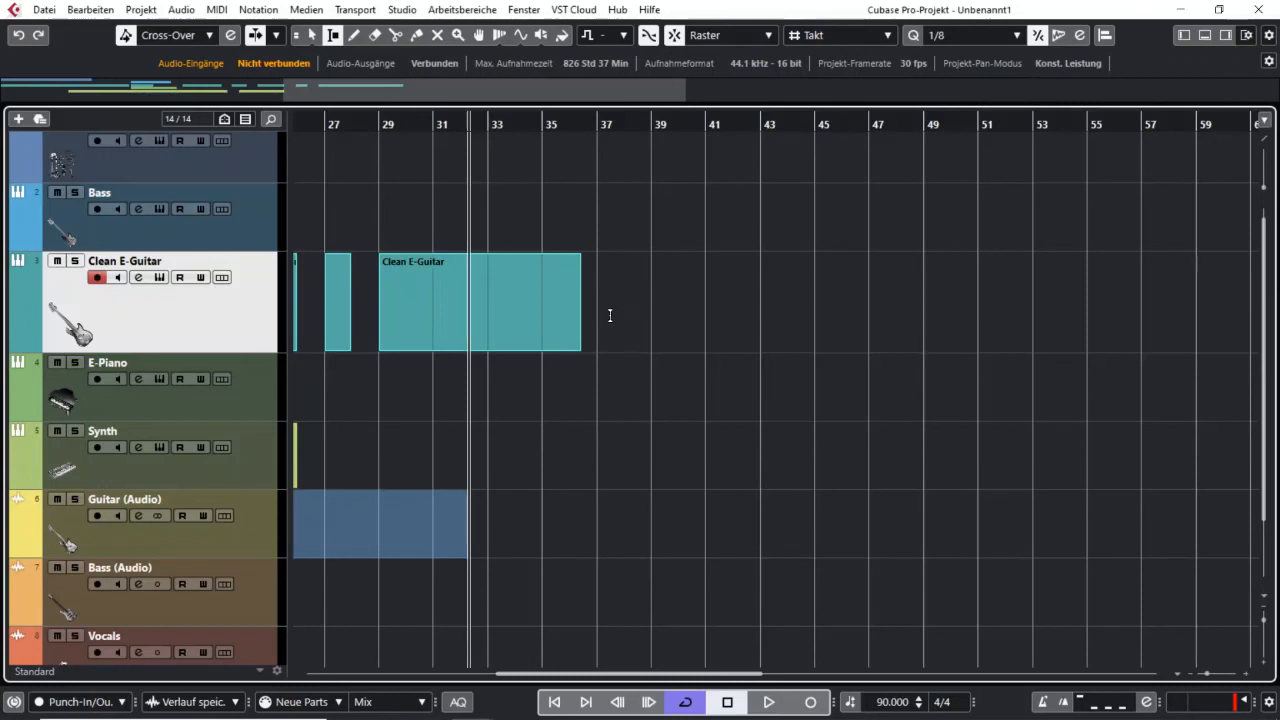
pyautogui.moveTo(598, 314); pyautogui.dragTo(547, 312)
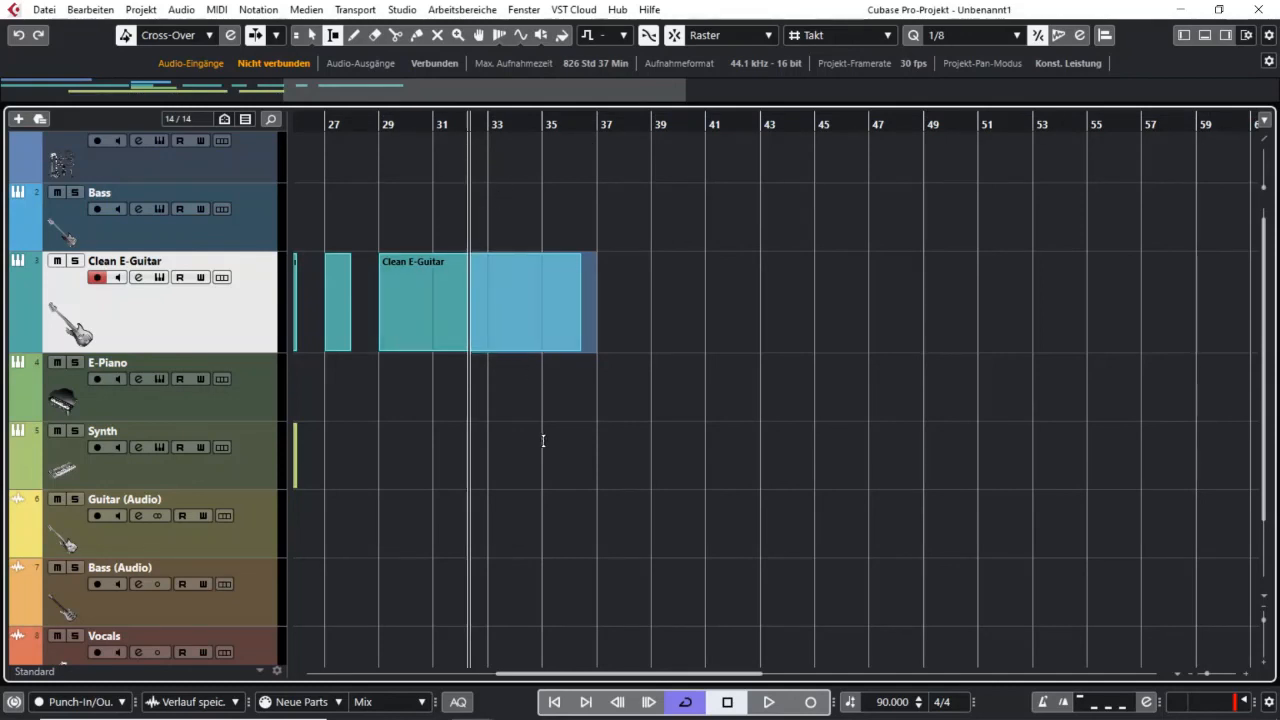
pyautogui.moveTo(597, 477); pyautogui.dragTo(577, 470)
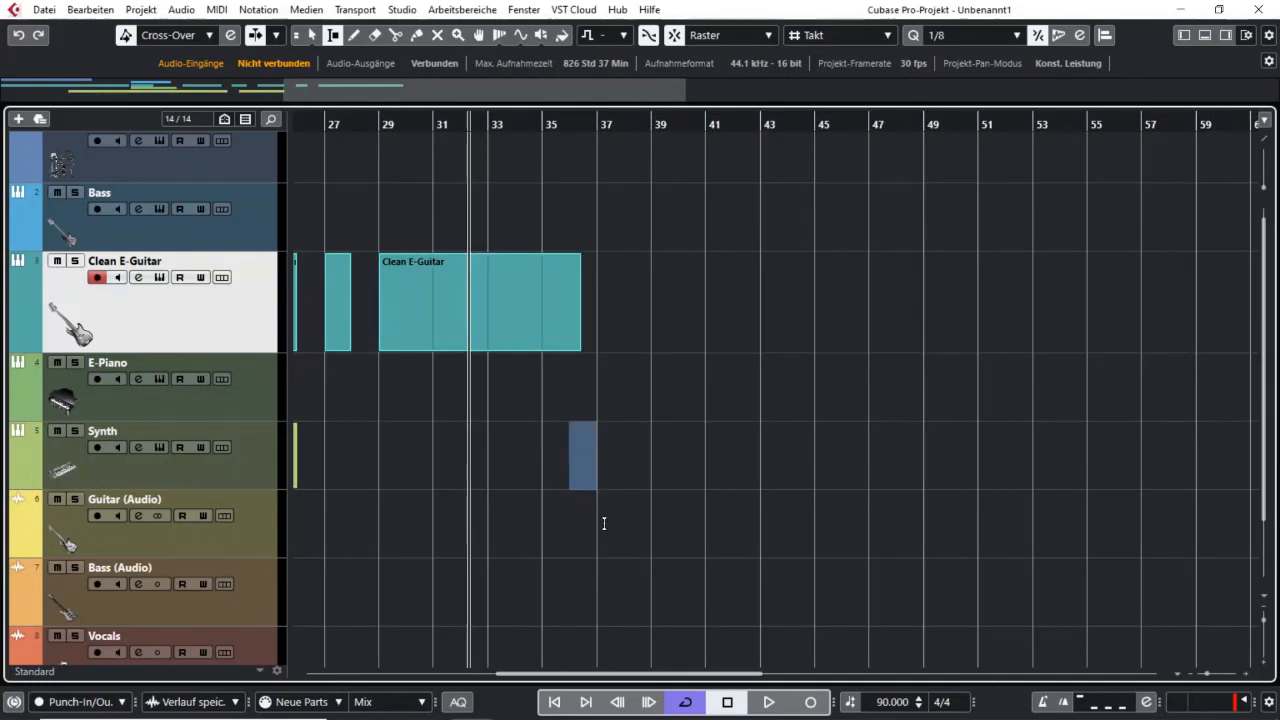
pyautogui.press('e')
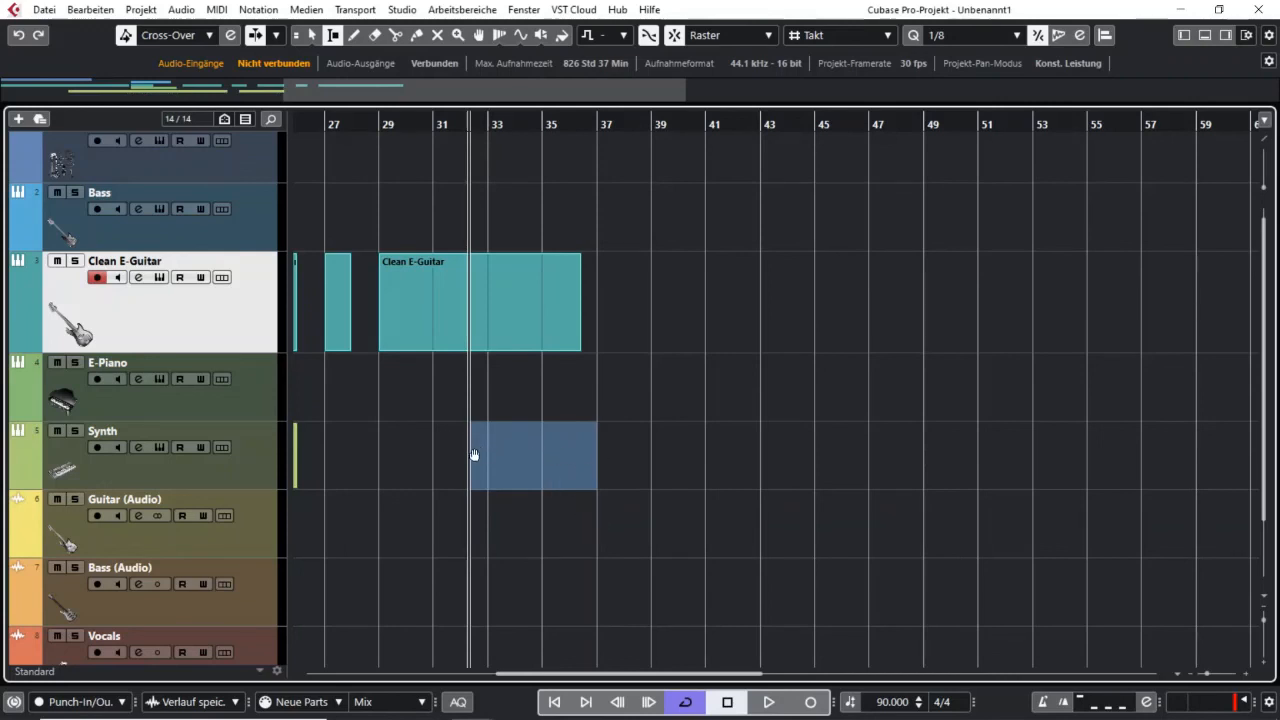